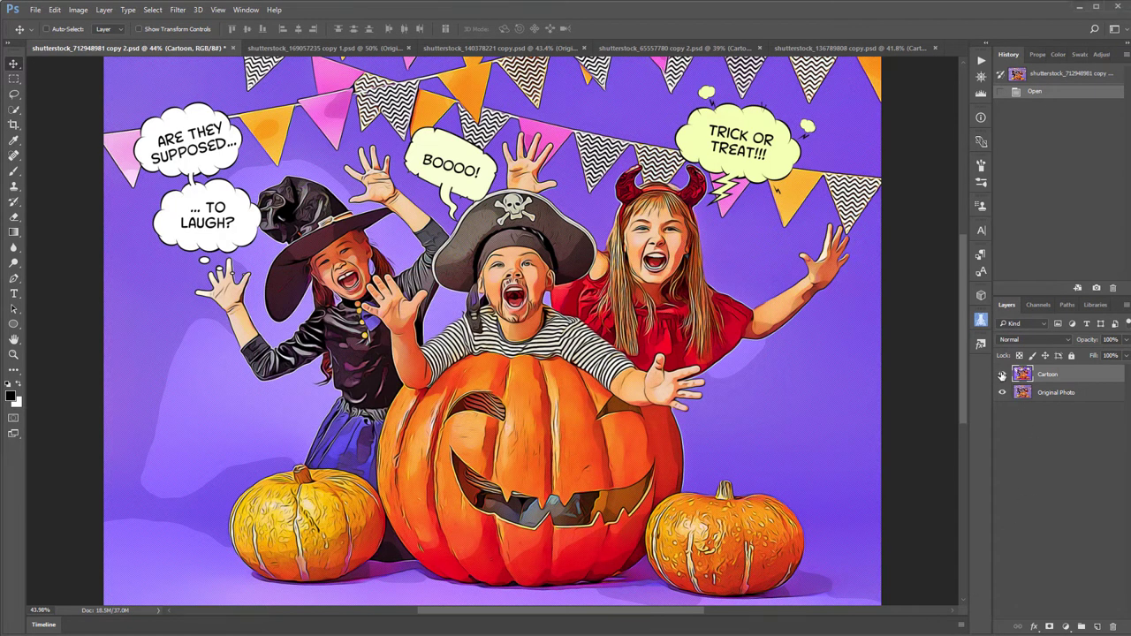
# Compare the Halloween cartoon with its original photo, then switch to the face-painted girls' document
pyautogui.click(1002, 374)
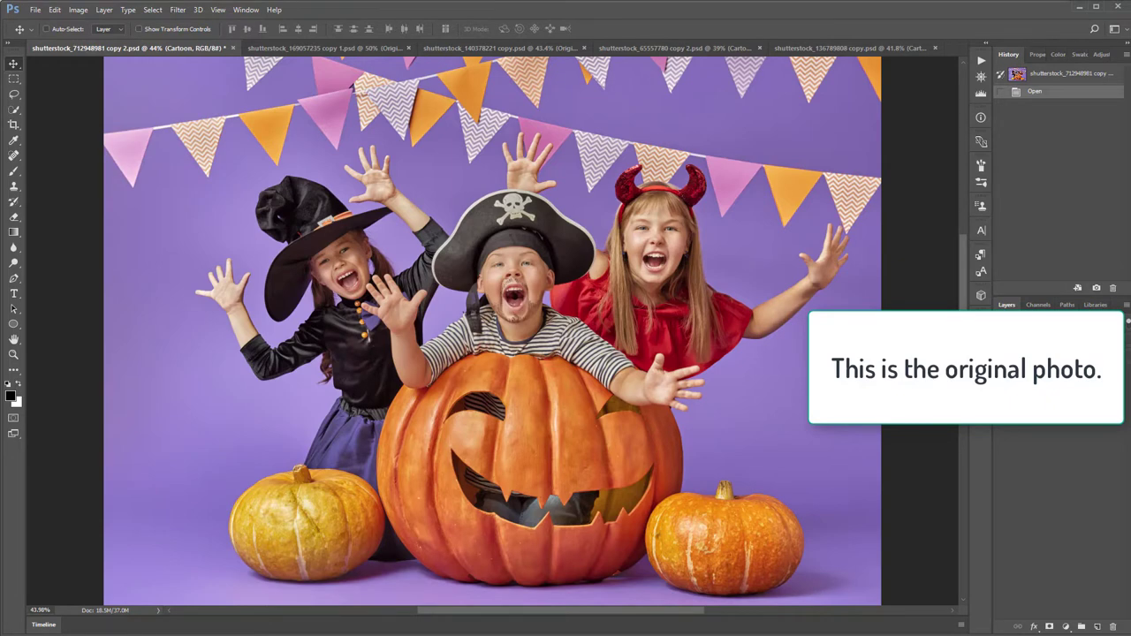
pyautogui.click(1002, 375)
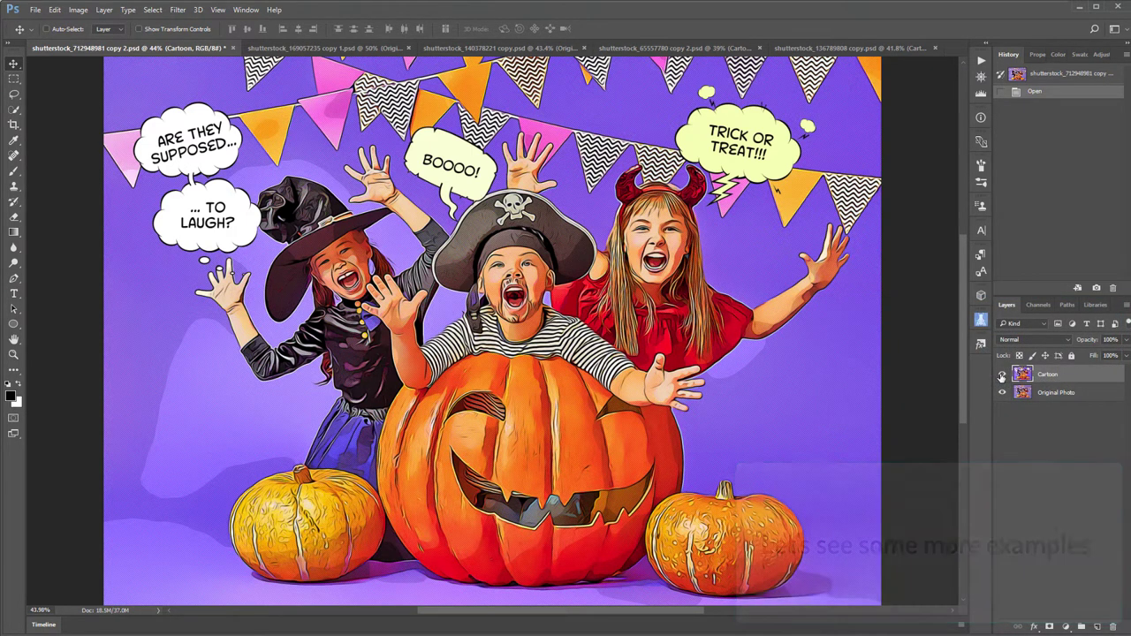
pyautogui.click(324, 51)
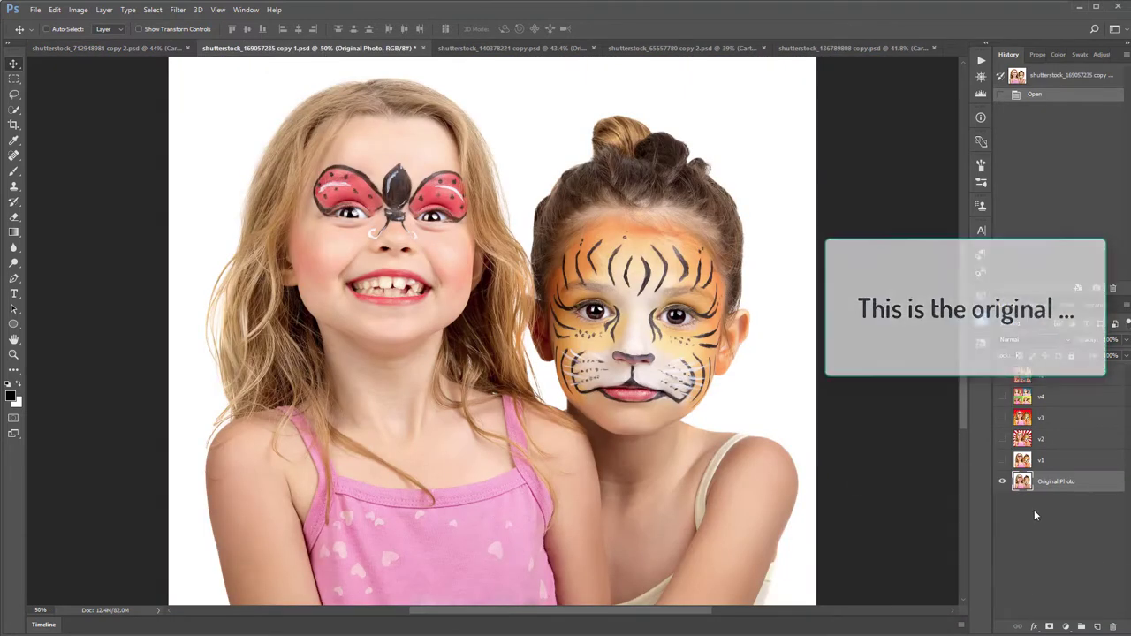
# Reveal pop-art versions v1 to v5, ending on the nine-panel collage, and zoom out
pyautogui.click(1002, 462)
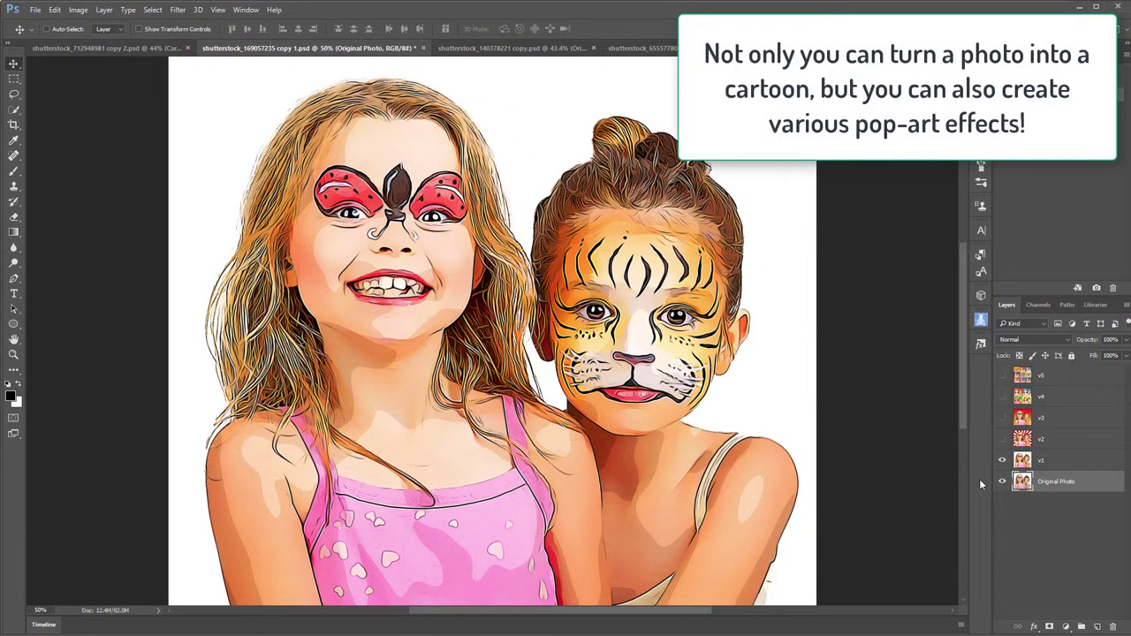
pyautogui.click(1002, 439)
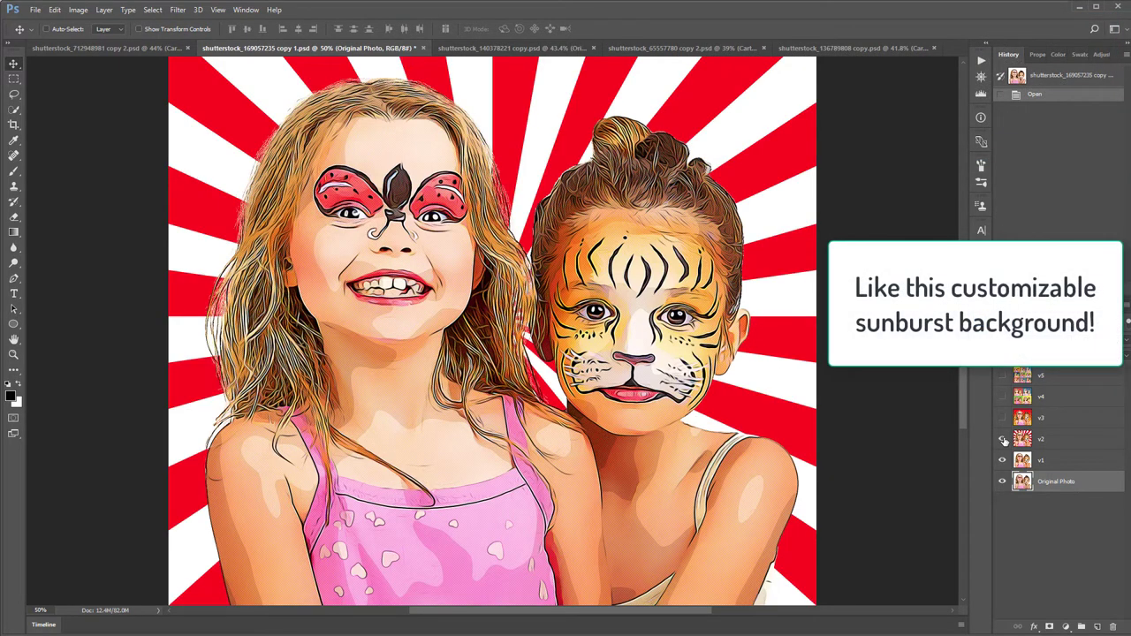
pyautogui.click(1002, 418)
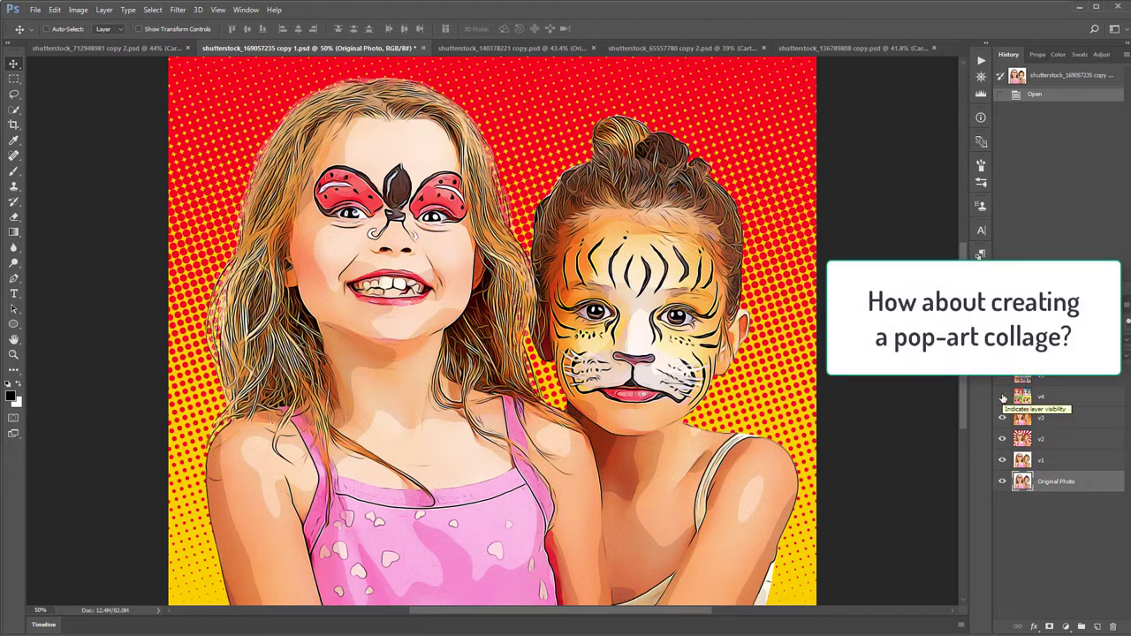
pyautogui.click(1003, 398)
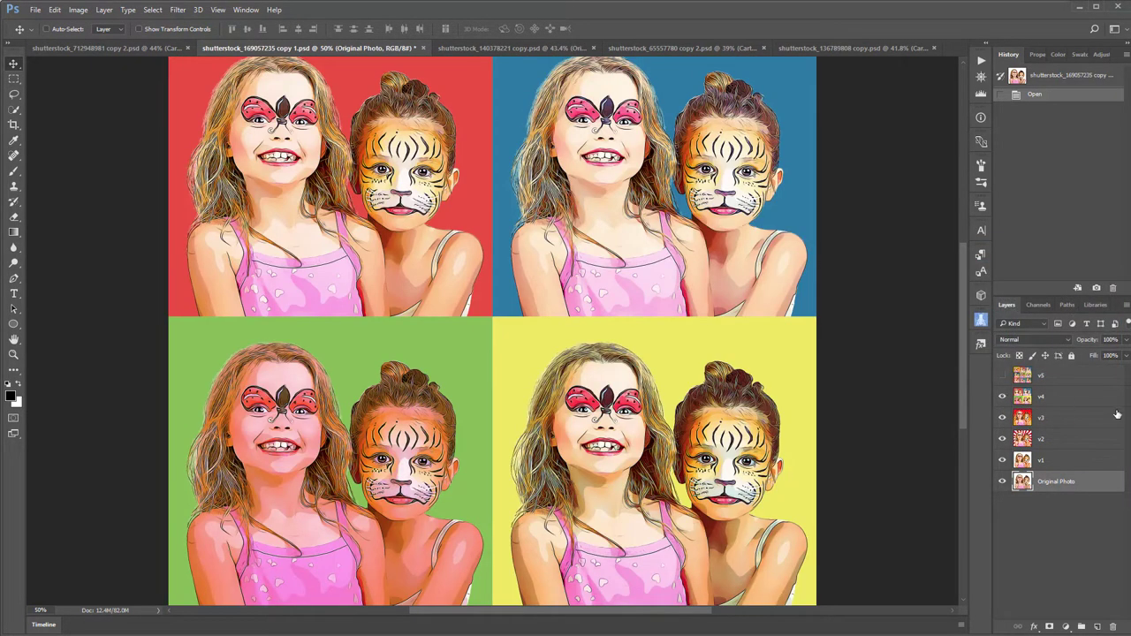
pyautogui.click(1003, 376)
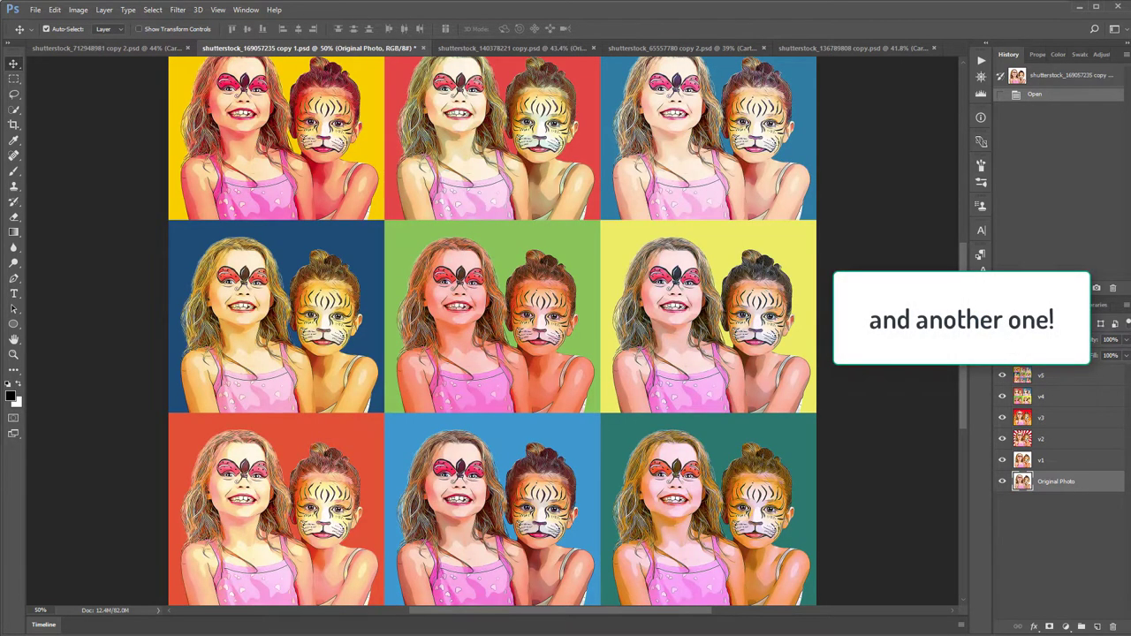
pyautogui.hotkey('ctrl', '-')
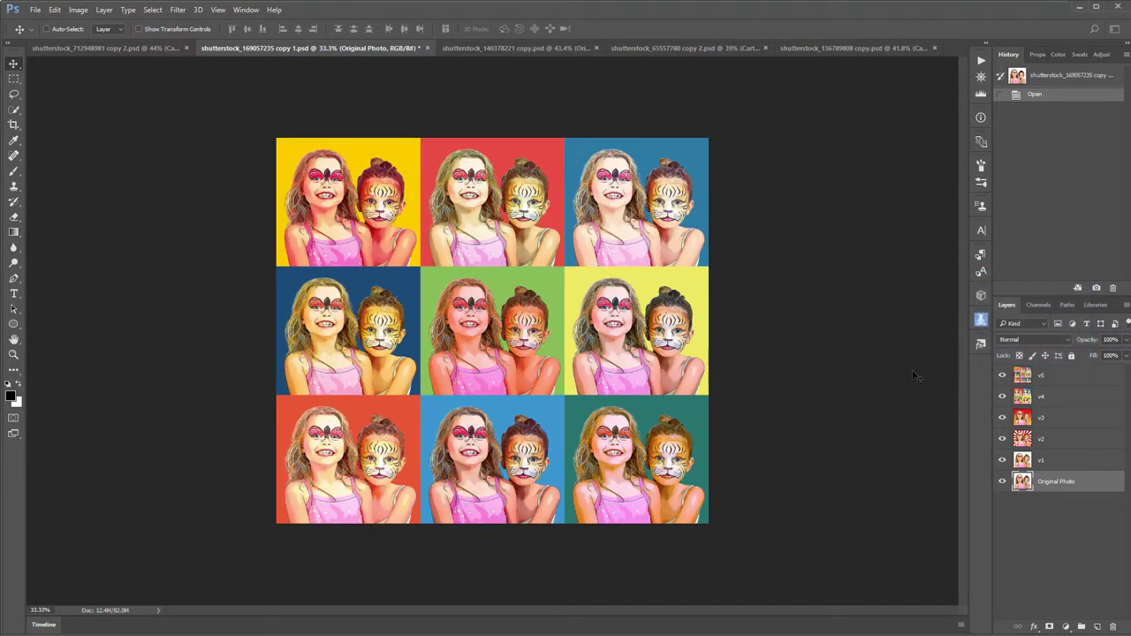
# Show the grandmother-and-boy speech-bubble cartoon, then compare the dog photo's cartoon with its original
pyautogui.click(482, 46)
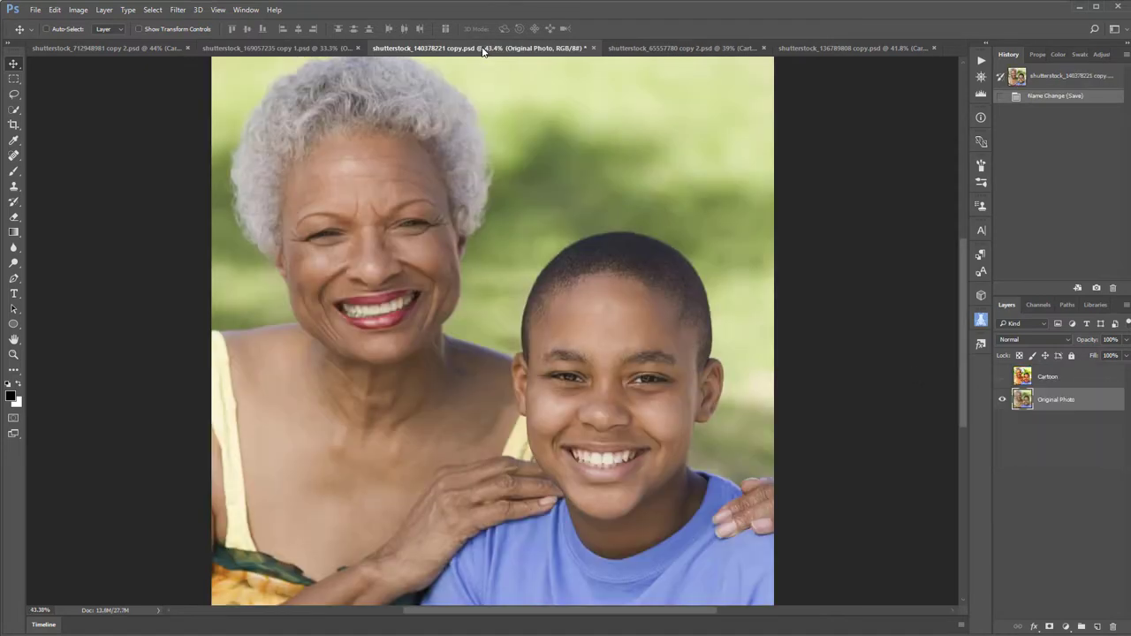
pyautogui.click(1003, 377)
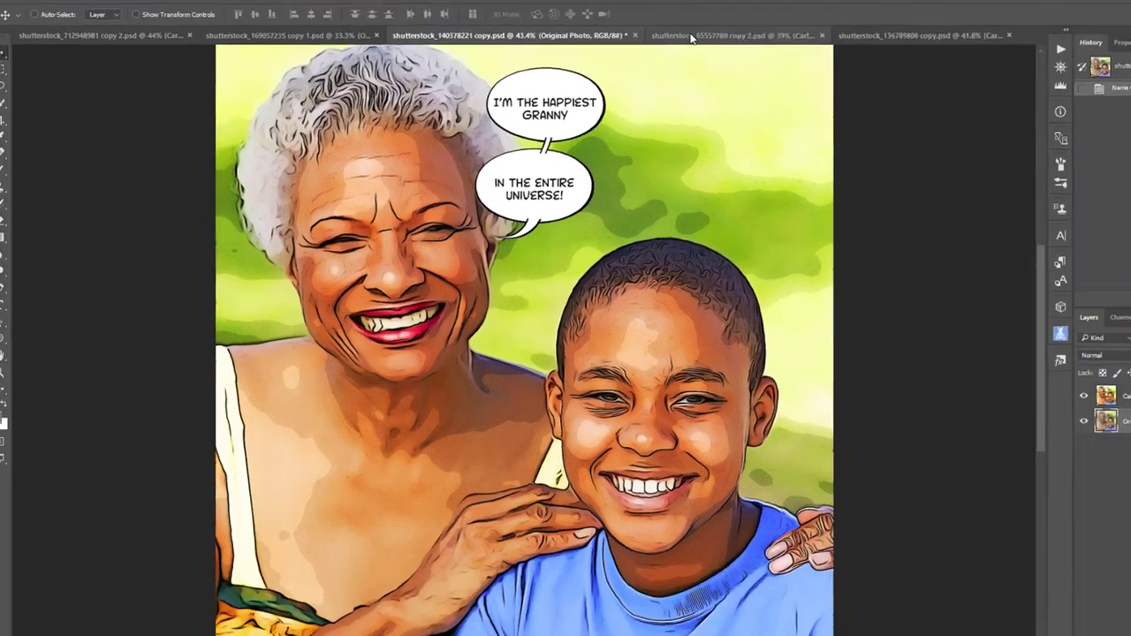
pyautogui.click(658, 51)
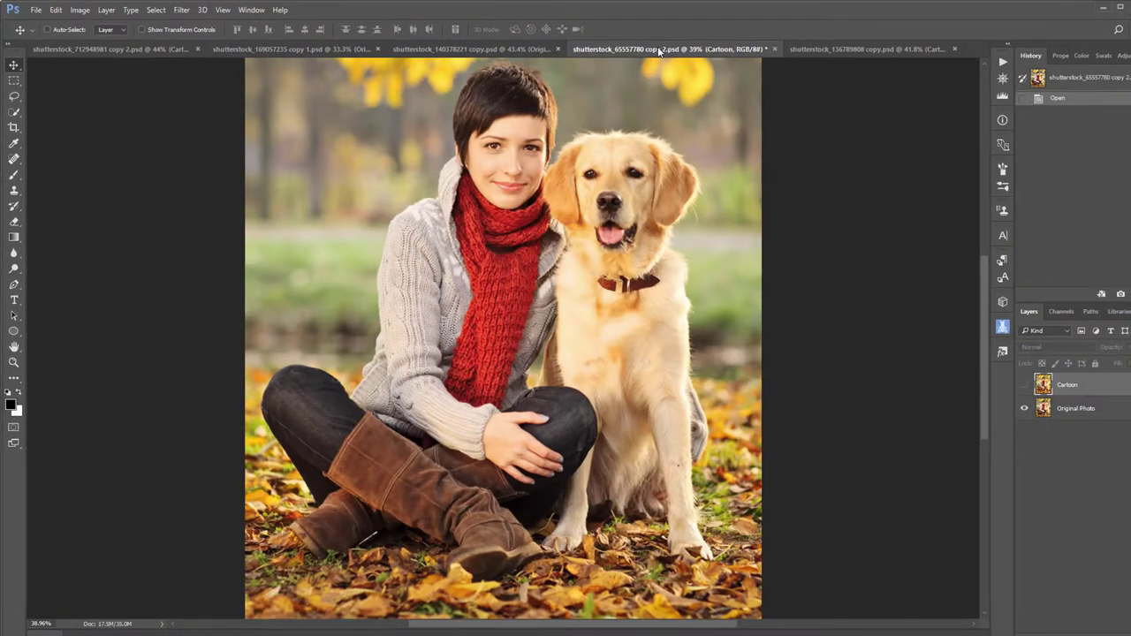
pyautogui.click(1025, 385)
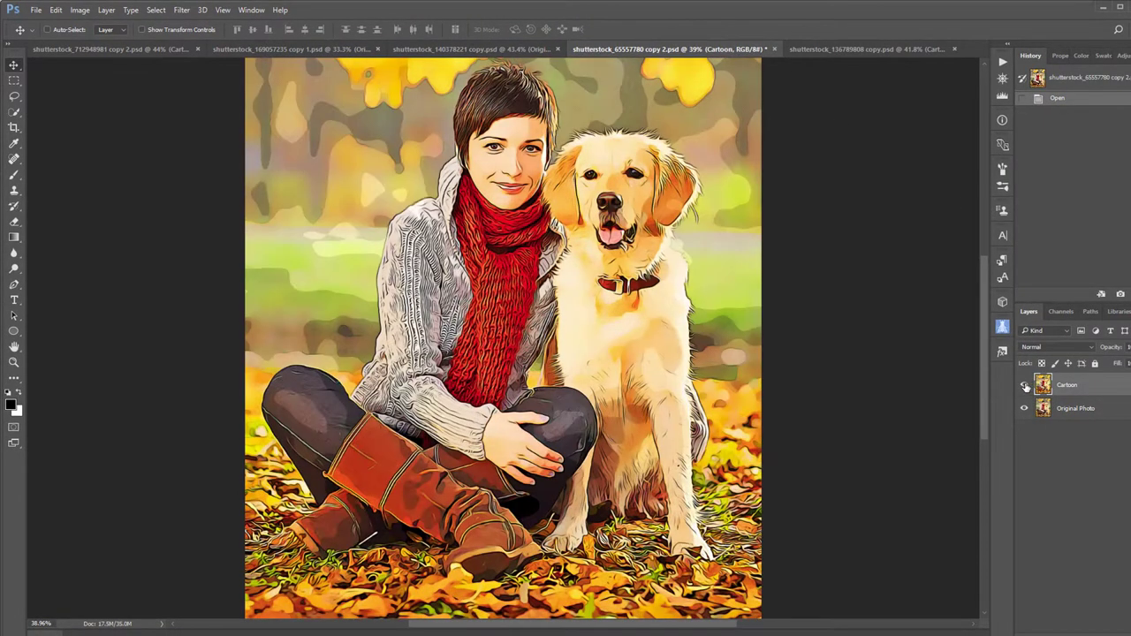
pyautogui.click(1025, 386)
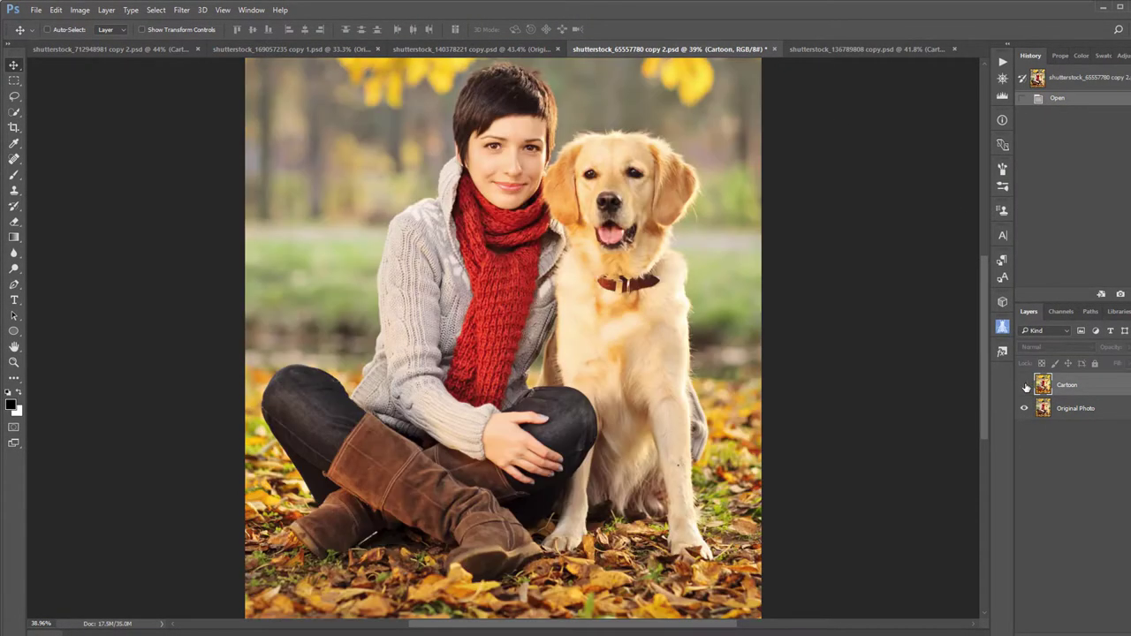
pyautogui.click(1025, 385)
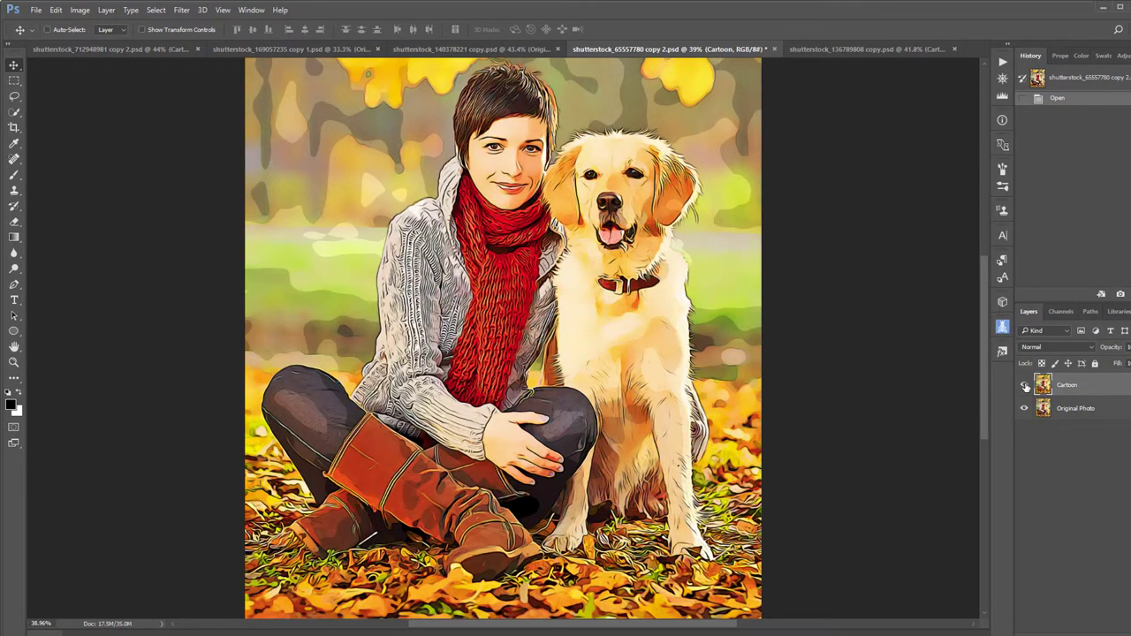
# Bring up shutterstock_136789808 copy.psd and toggle its Cartoon layer off and back on
pyautogui.click(828, 49)
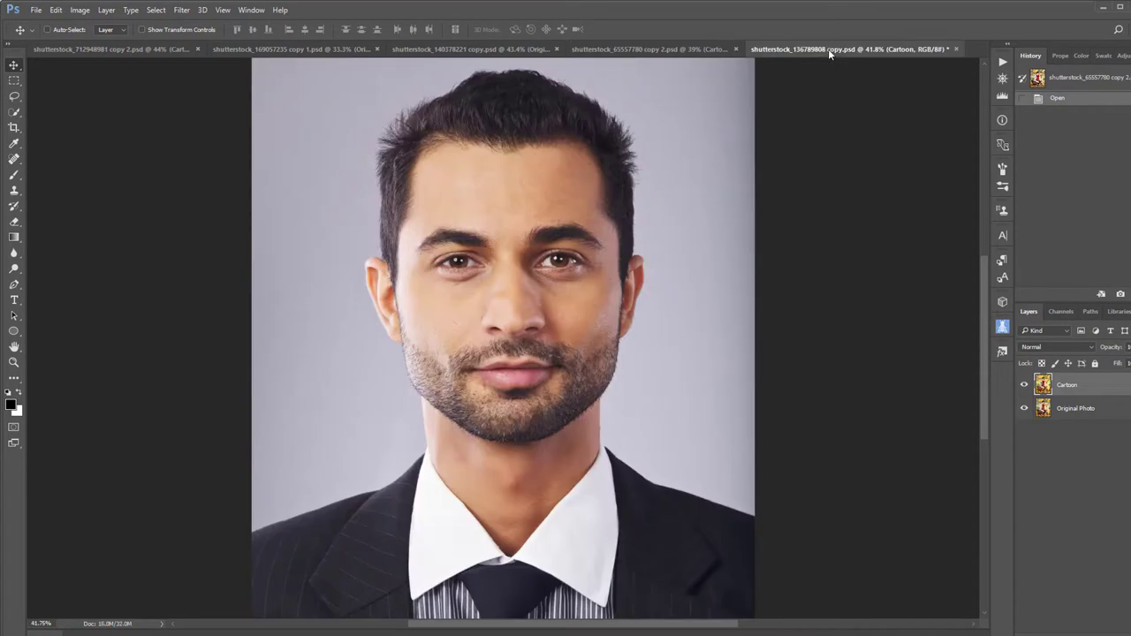
pyautogui.click(1025, 385)
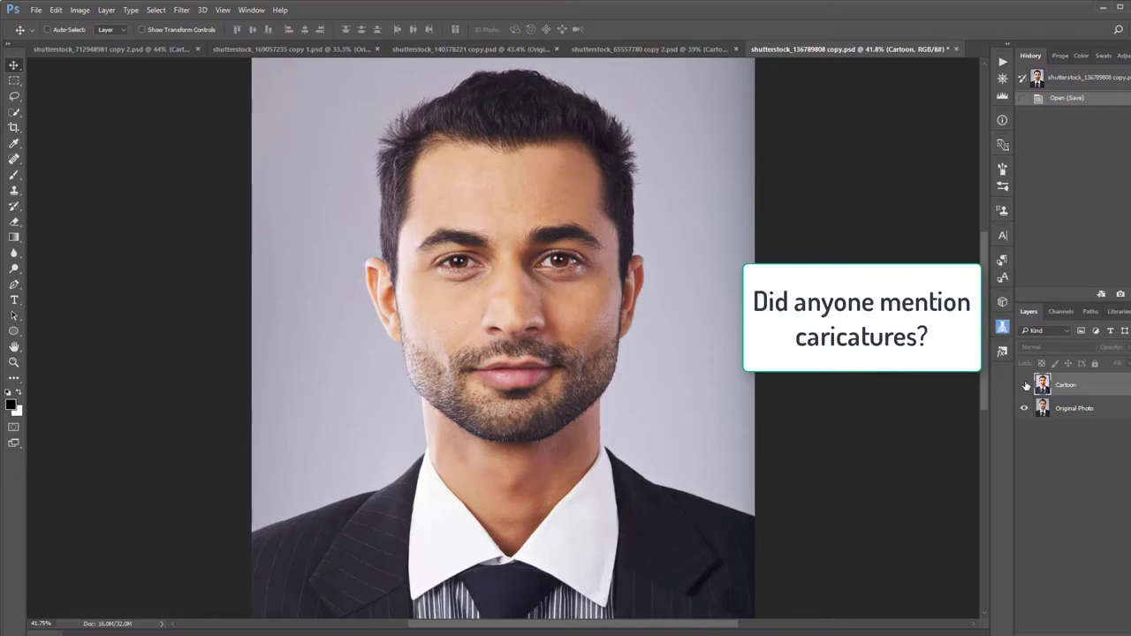
pyautogui.click(1025, 386)
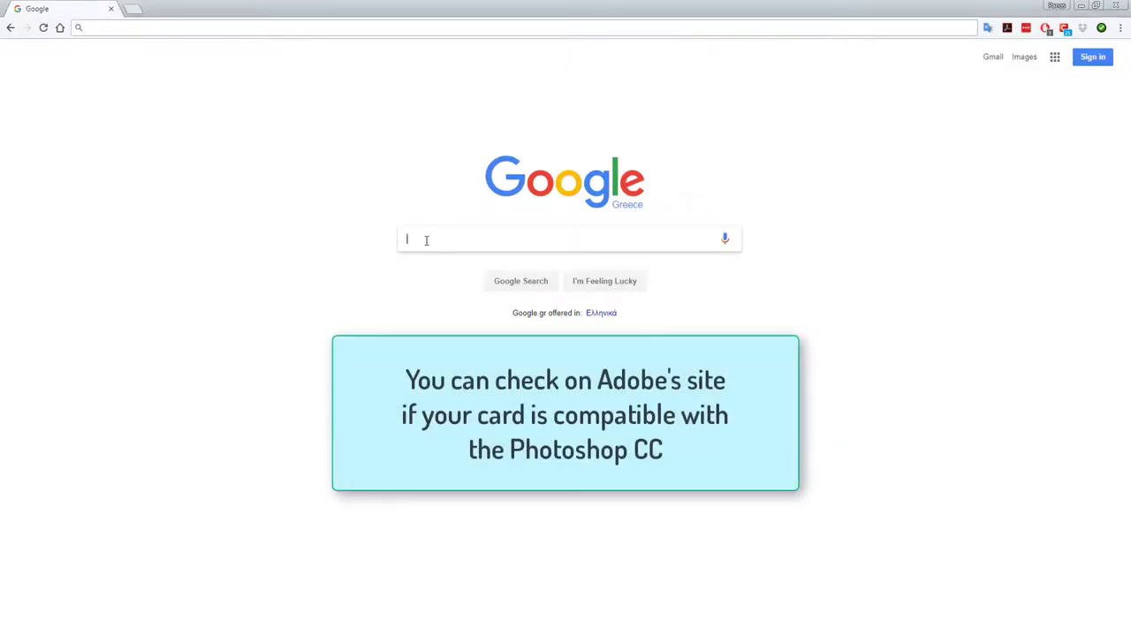
# Search 'photoshop cc graphics card requirements' and scroll Adobe's GPU FAQ to the tested-cards section
pyautogui.write('photoshop cc graphics card requirements')
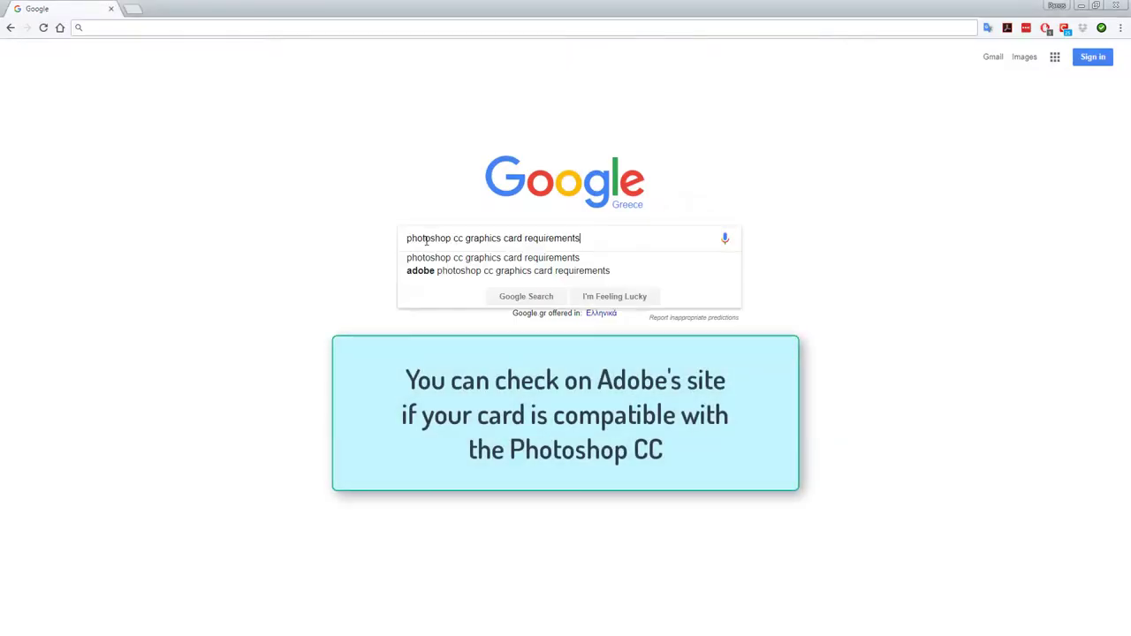
pyautogui.press('Return')
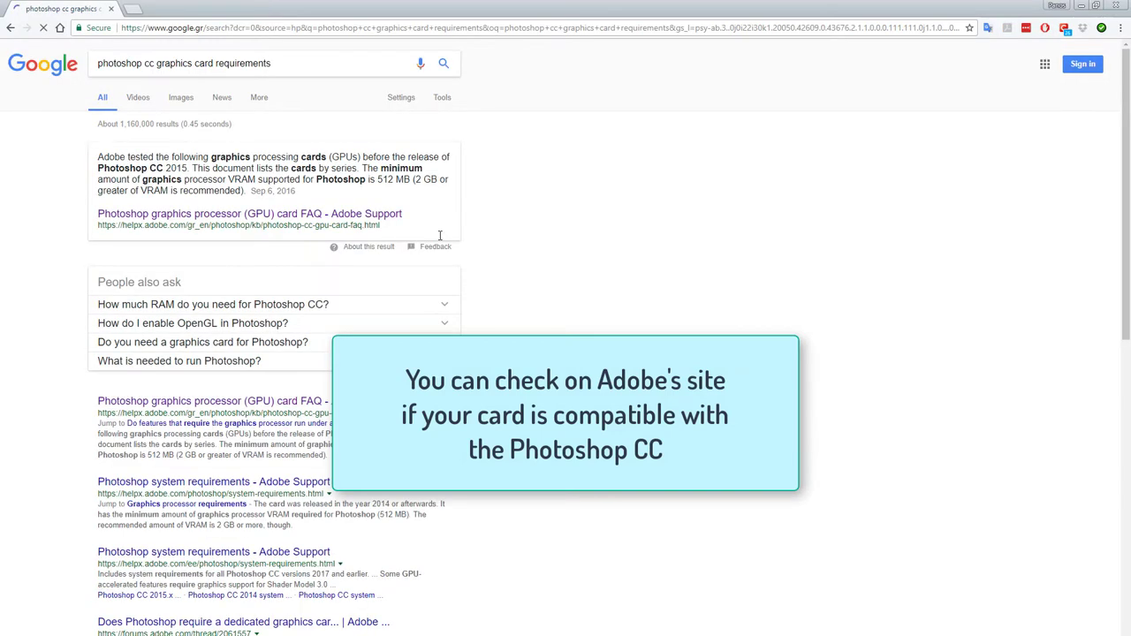
pyautogui.click(176, 215)
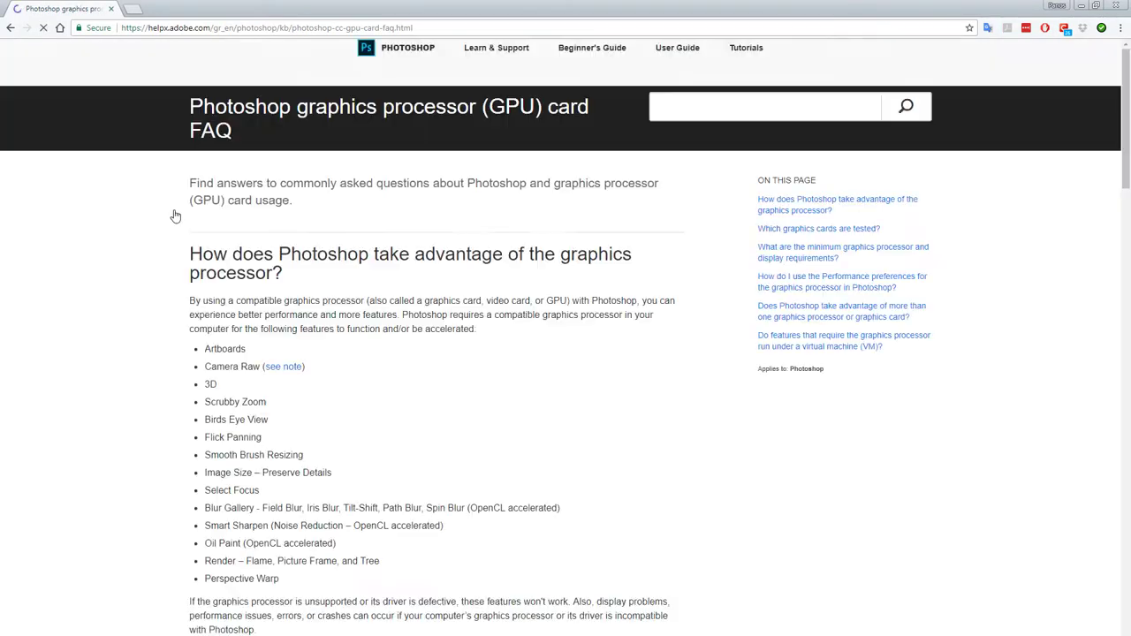
pyautogui.scroll(-3, 360, 329)
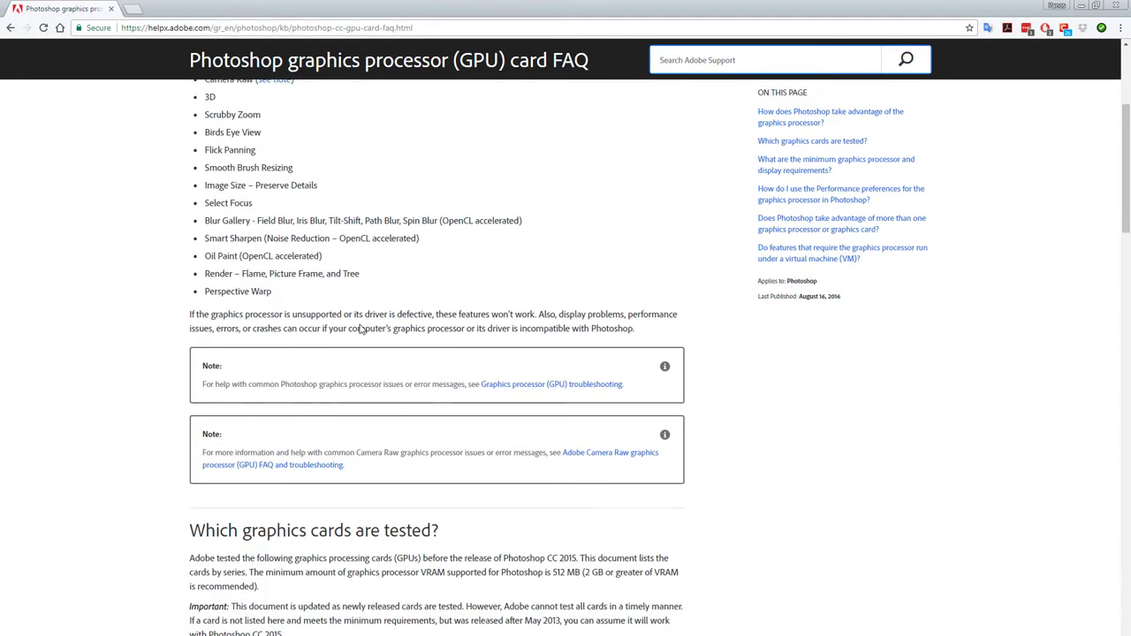
pyautogui.scroll(-2, 360, 328)
pyautogui.scroll(-2, 360, 328)
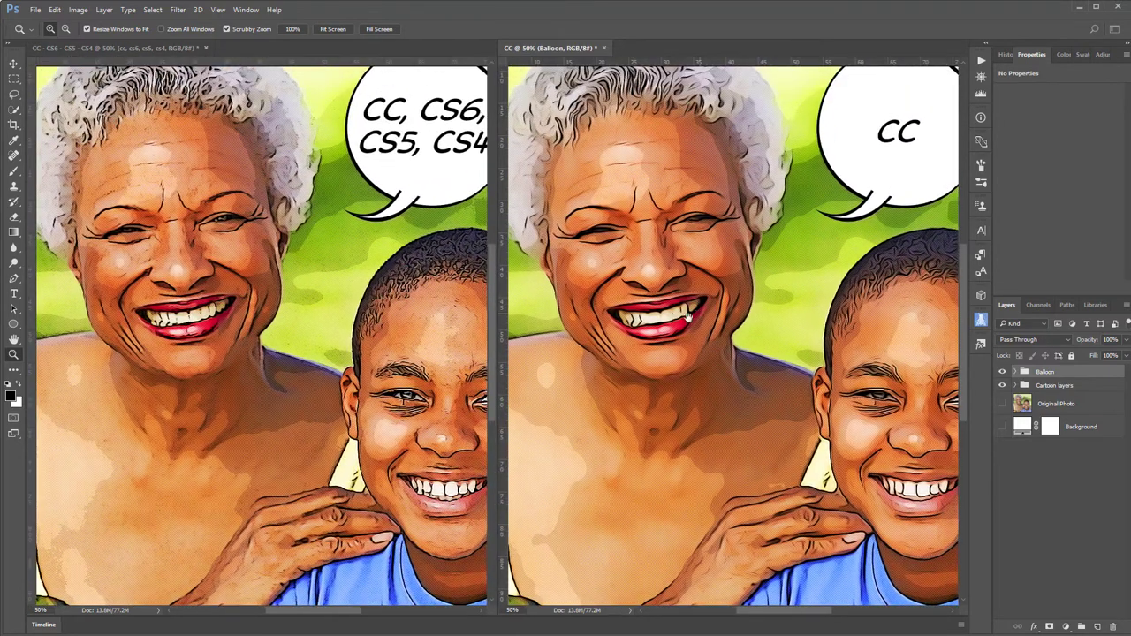
# Pan both grandmother cartoons to centre the boy, then fit both full images on screen
pyautogui.moveTo(688, 315)
pyautogui.mouseDown()
pyautogui.moveTo(631, 353)
pyautogui.moveTo(690, 333)
pyautogui.moveTo(761, 338)
pyautogui.moveTo(636, 336)
pyautogui.mouseUp()
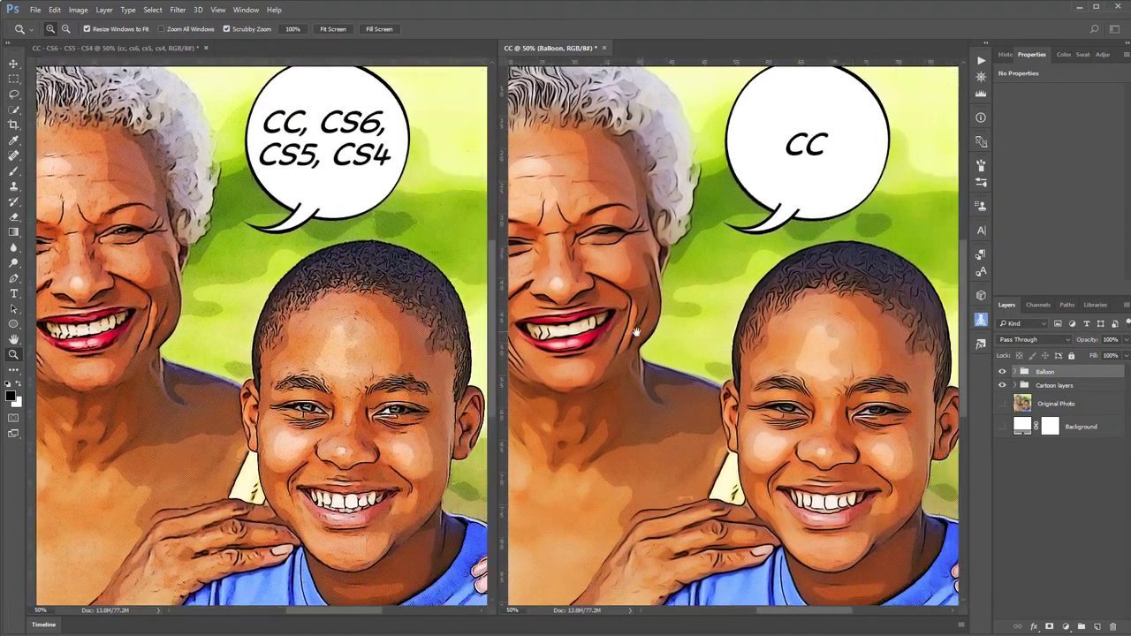
pyautogui.keyDown('alt'); pyautogui.click(657, 337); pyautogui.keyUp('alt')
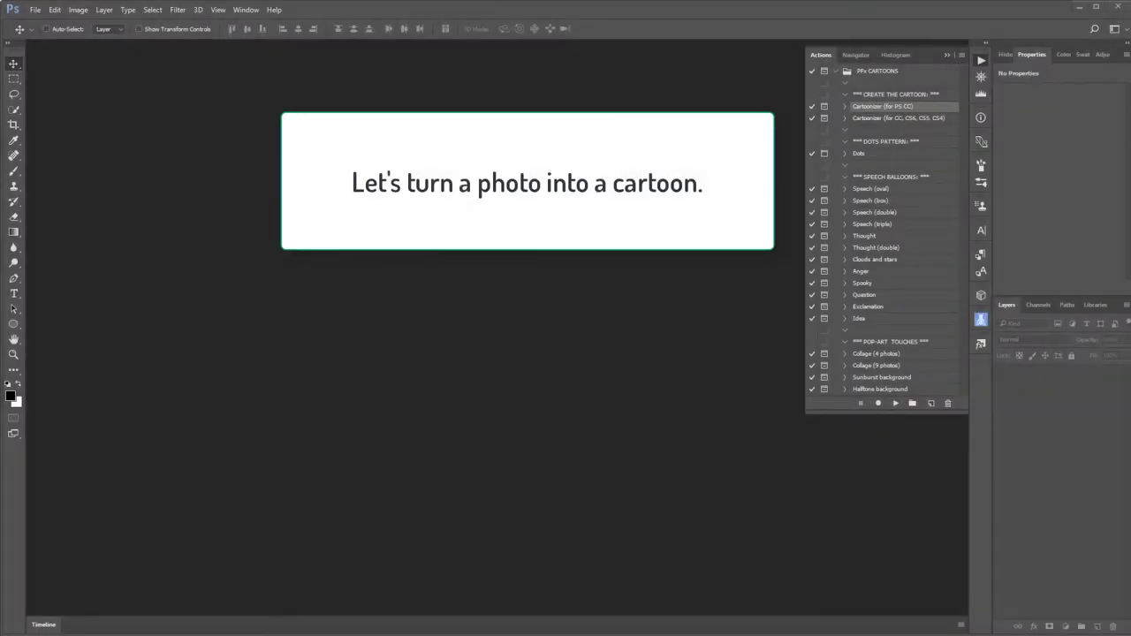
# Open shutterstock_279498257.jpg from File > Open Recent
pyautogui.click(33, 12)
pyautogui.click(235, 79)
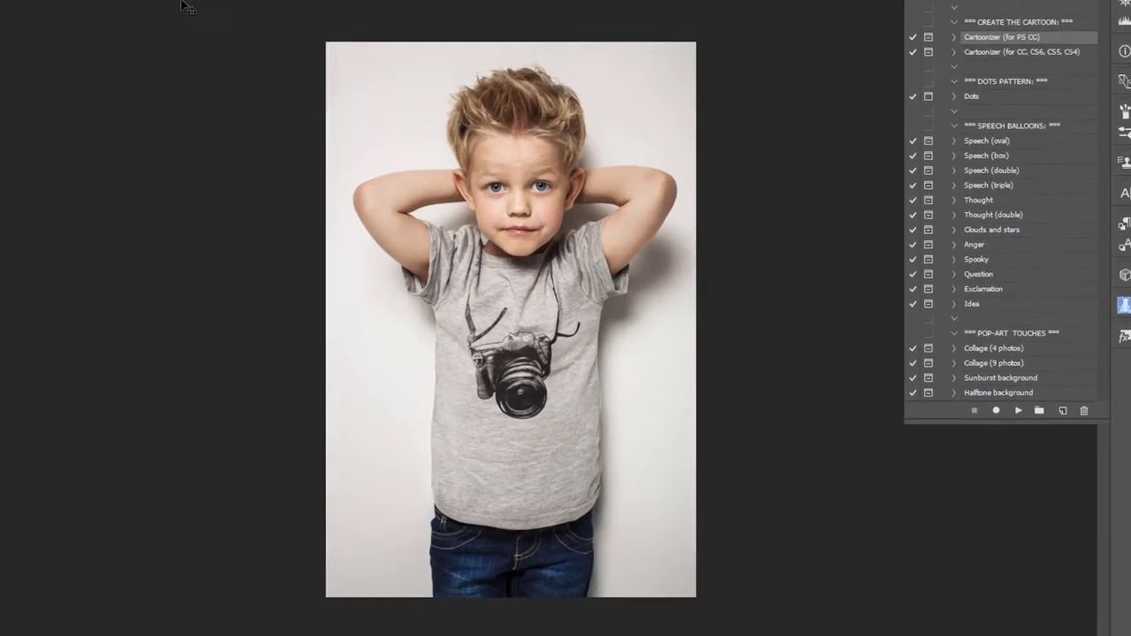
# Set the boy photo's Image Size width to 2000 px, giving 2000 × 3000
pyautogui.hotkey('ctrl', 'alt', 'i')
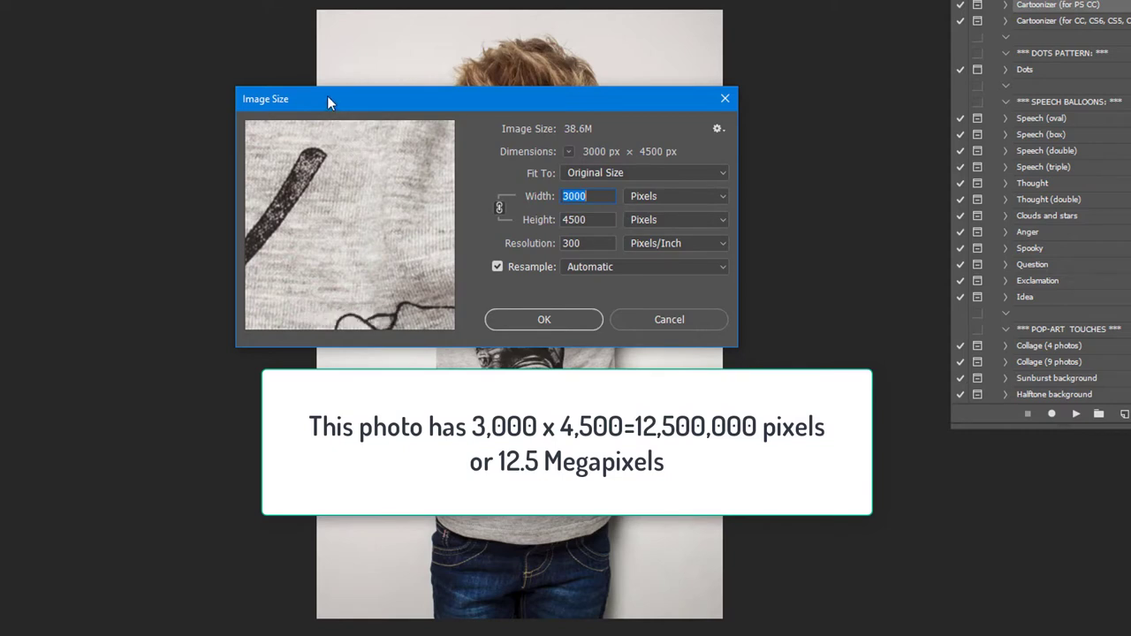
pyautogui.write('2')
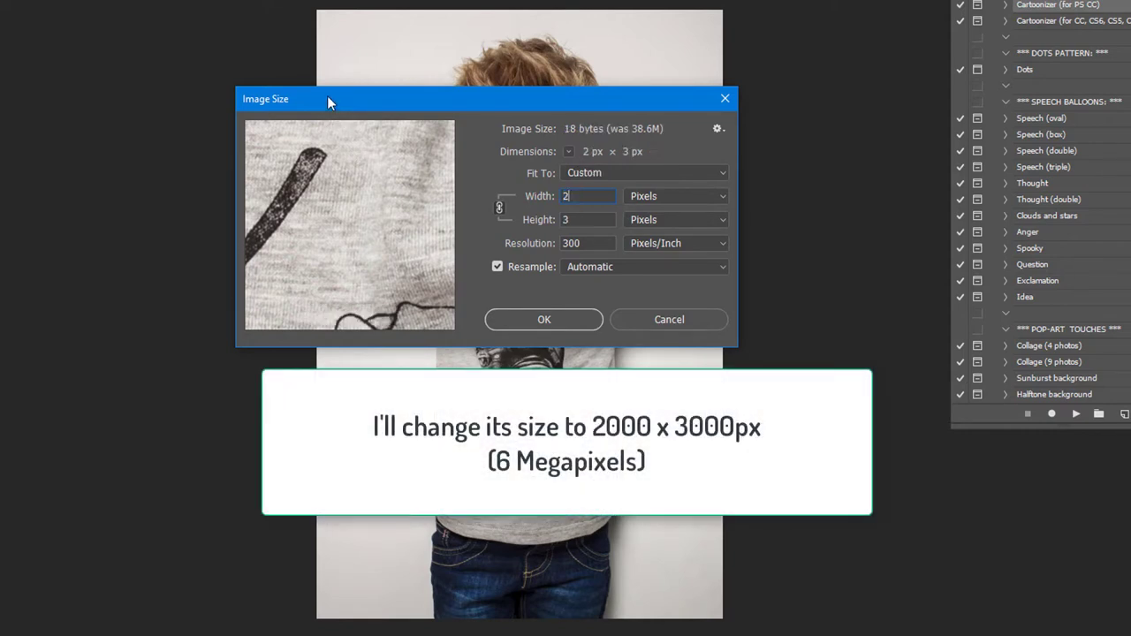
pyautogui.write('000')
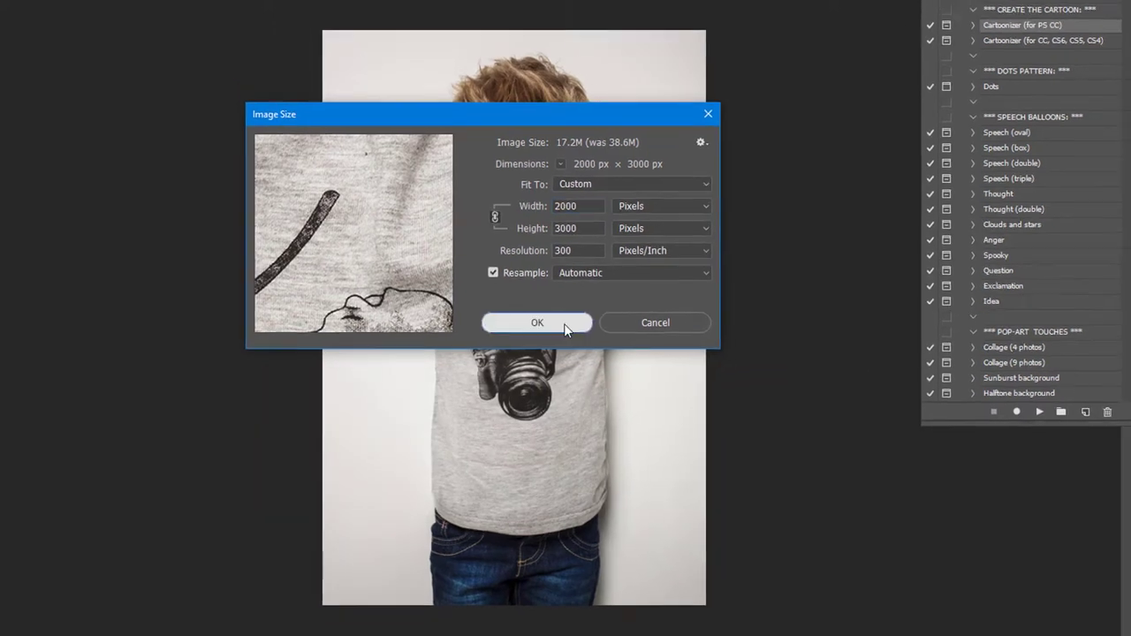
pyautogui.click(564, 324)
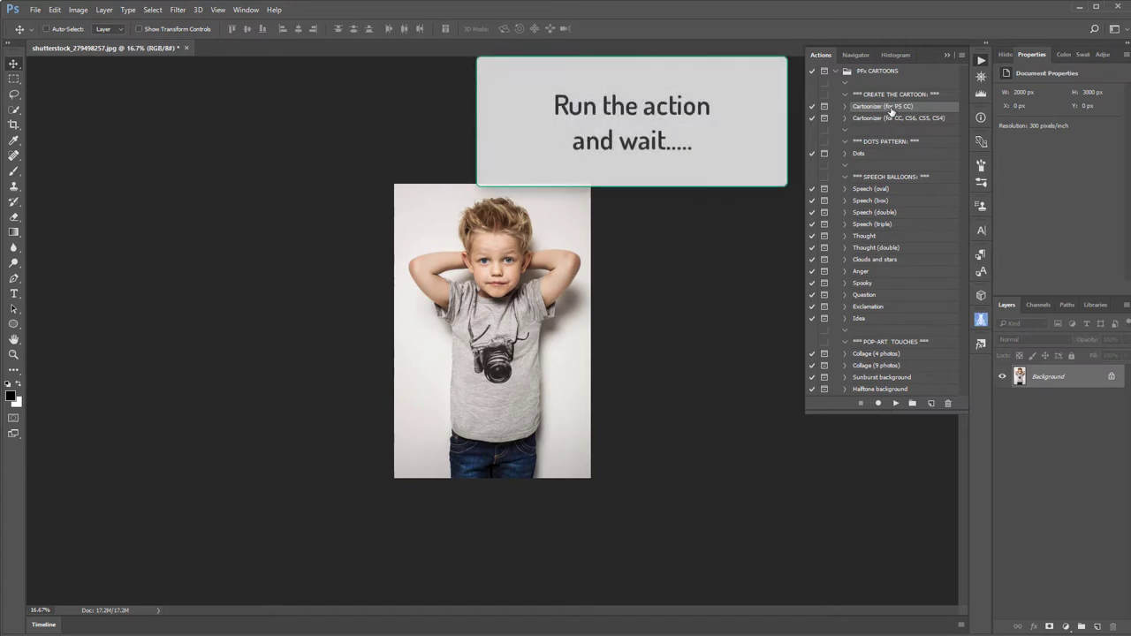
# Run the Cartoonizer (for PS CC) action to completion and collapse the Actions panel
pyautogui.click(896, 403)
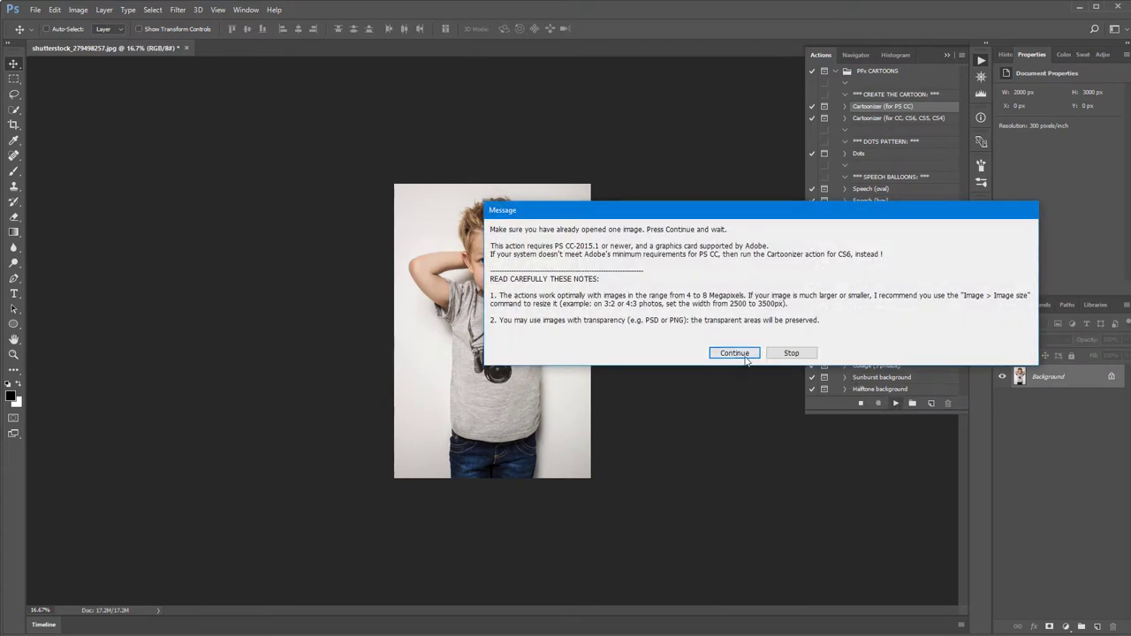
pyautogui.click(740, 356)
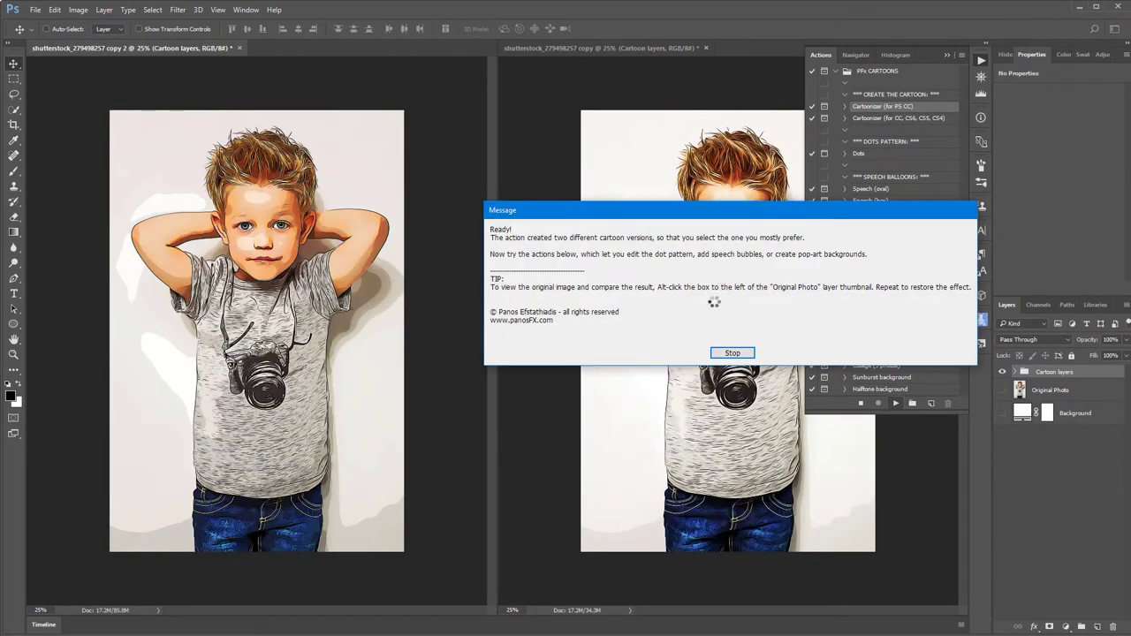
pyautogui.click(732, 353)
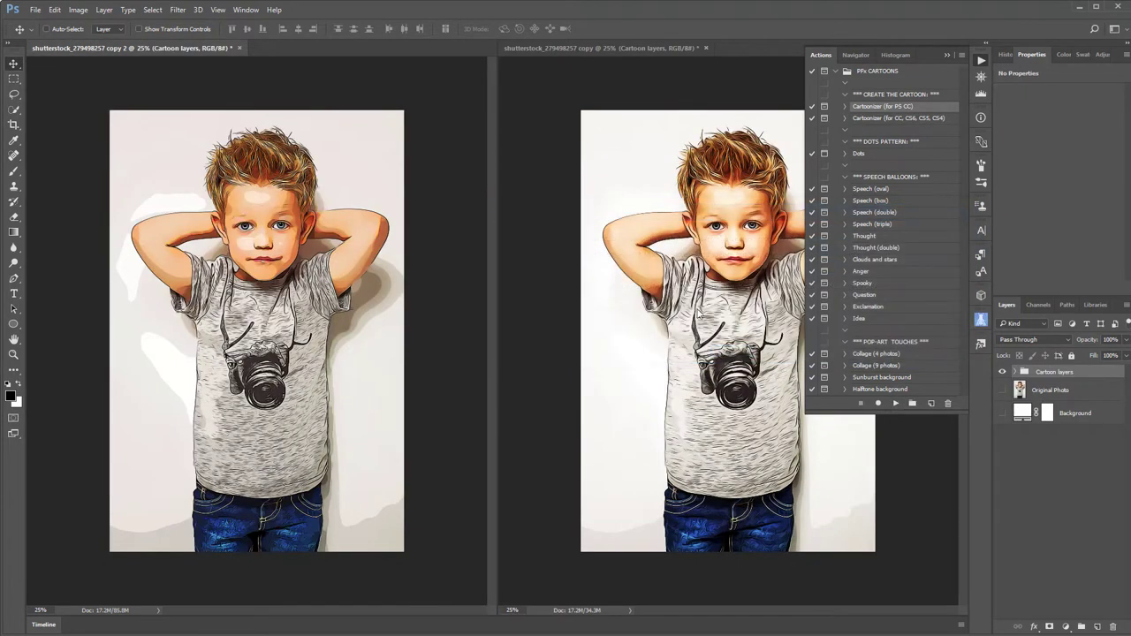
pyautogui.click(948, 55)
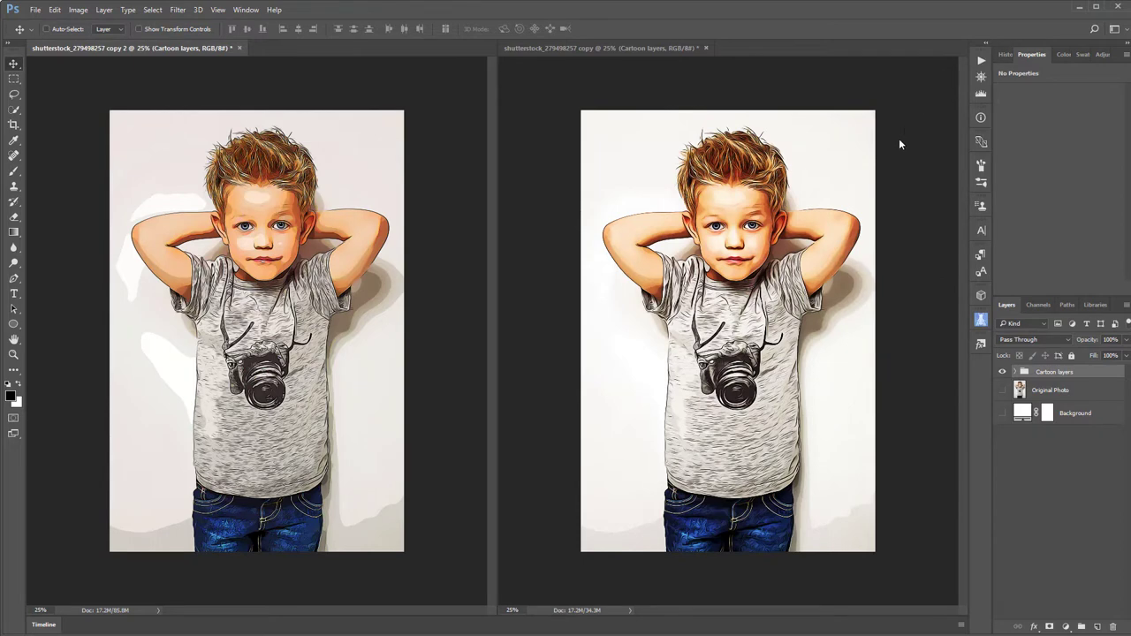
# Zoom both cartoon versions in and bring the boy's head into view
pyautogui.click(809, 274)
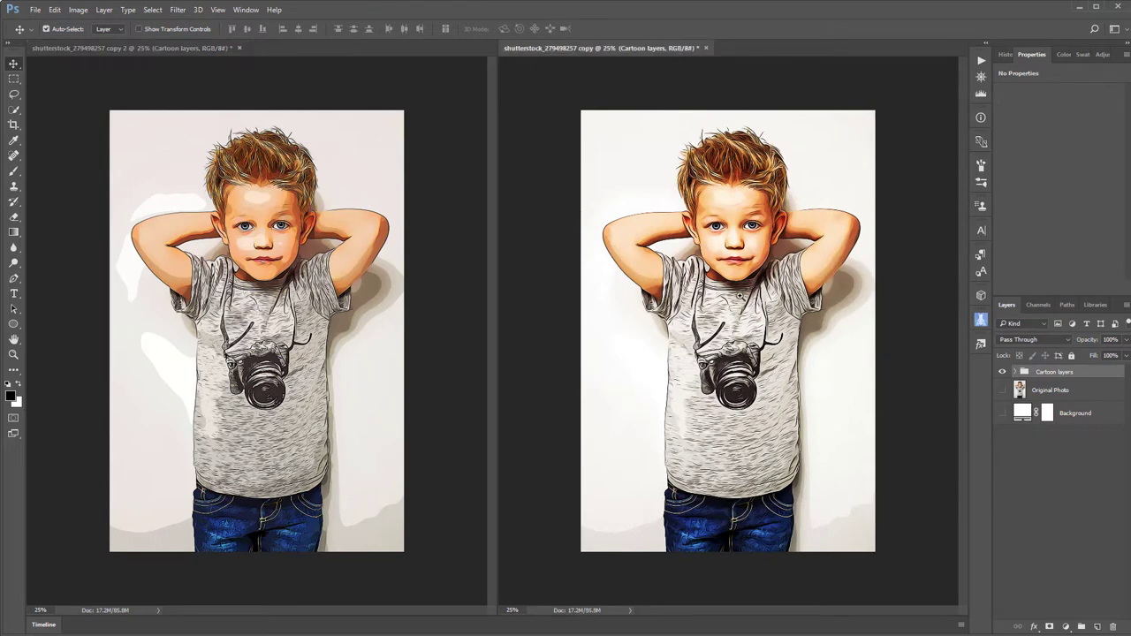
pyautogui.click(738, 298)
pyautogui.click(683, 293)
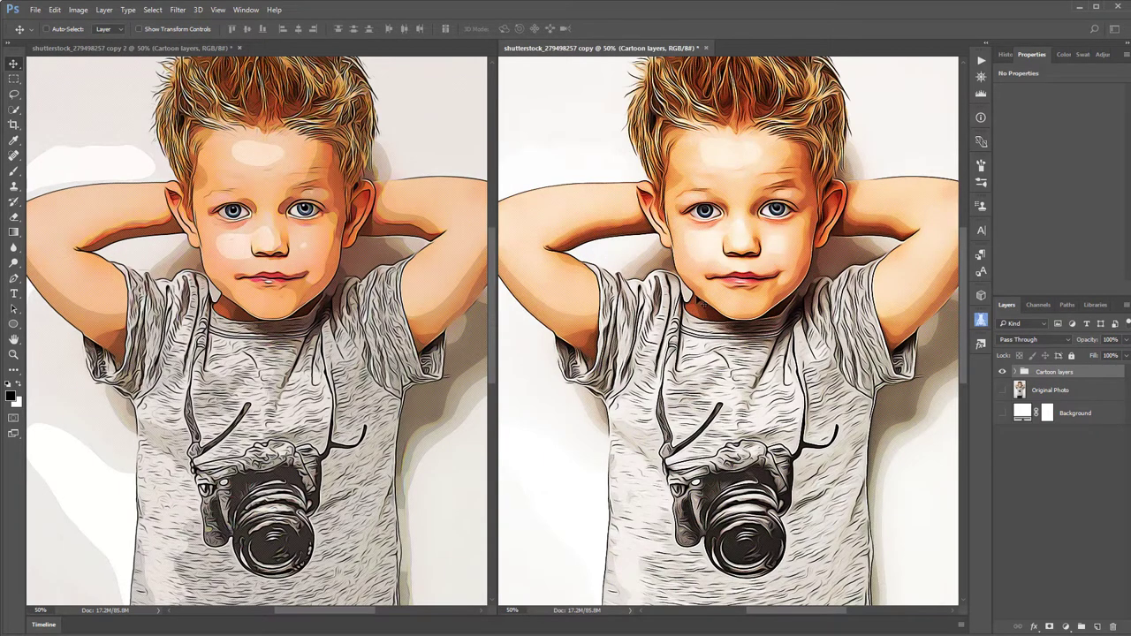
pyautogui.moveTo(700, 286); pyautogui.dragTo(697, 390)
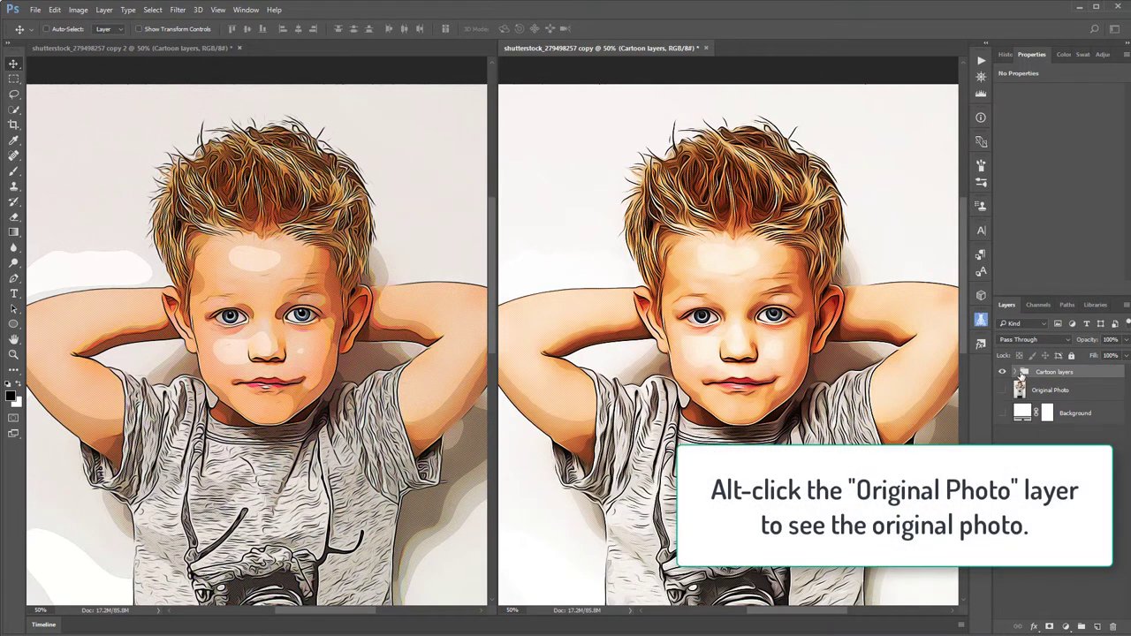
# Compare the cartoon with the Original Photo, then expand the Cartoon layers group
pyautogui.keyDown('alt'); pyautogui.click(1003, 391); pyautogui.keyUp('alt')
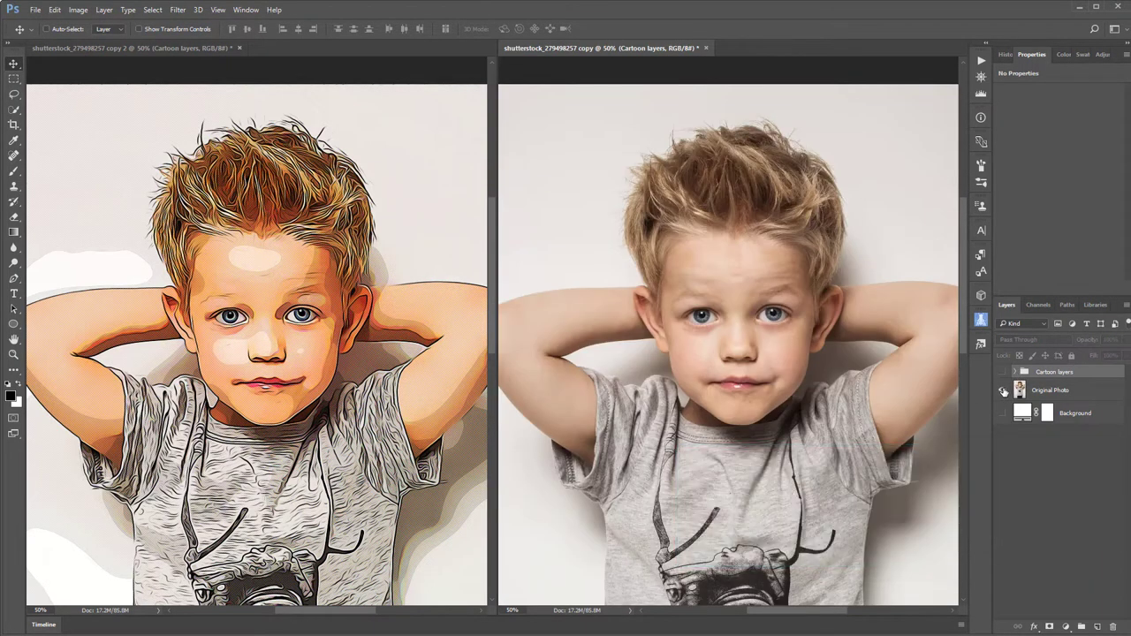
pyautogui.keyDown('alt'); pyautogui.click(1003, 390); pyautogui.keyUp('alt')
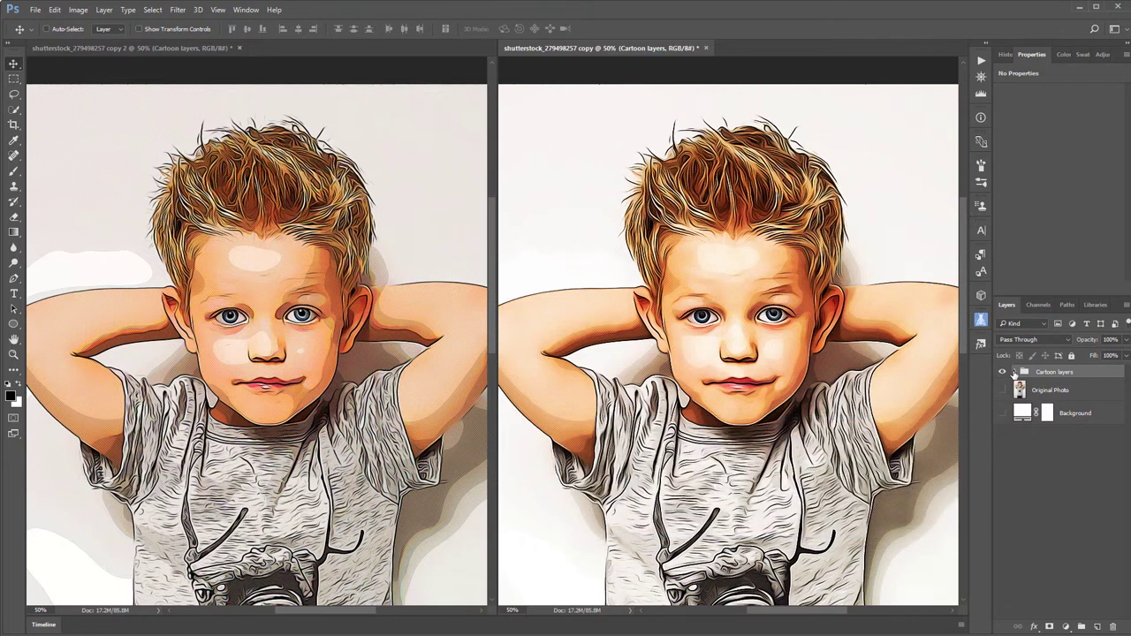
pyautogui.click(1014, 372)
pyautogui.keyDown('alt'); pyautogui.click(1119, 391); pyautogui.keyUp('alt')
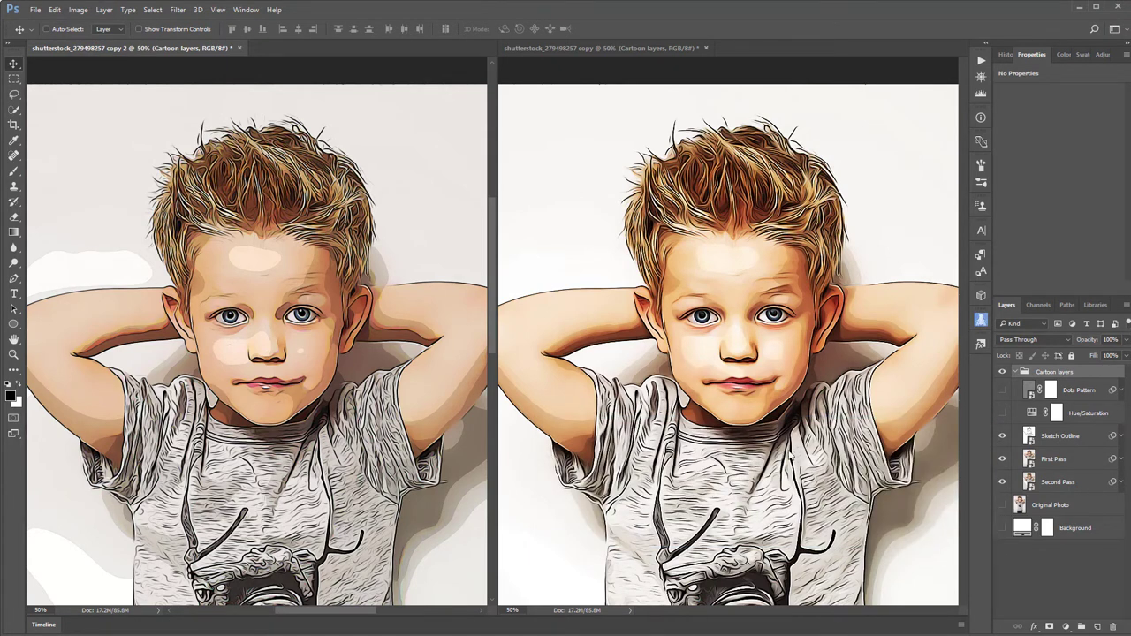
# Run the Dots action on the other cartoon document with a 4-pixel Color Halftone radius
pyautogui.hotkey('ctrl', 'Tab')
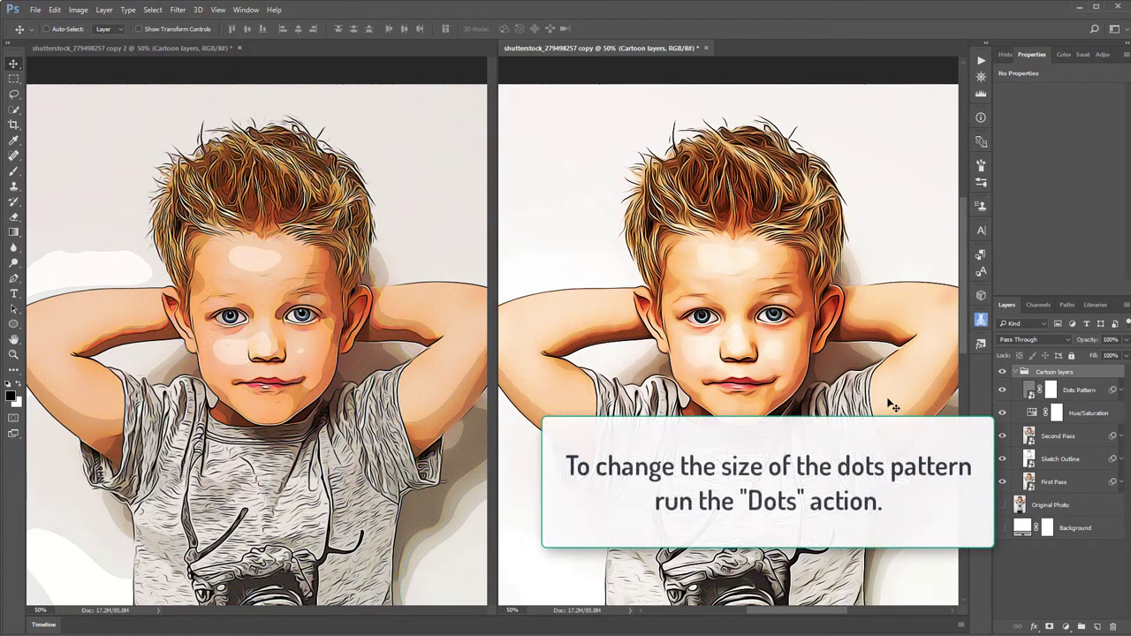
pyautogui.click(979, 62)
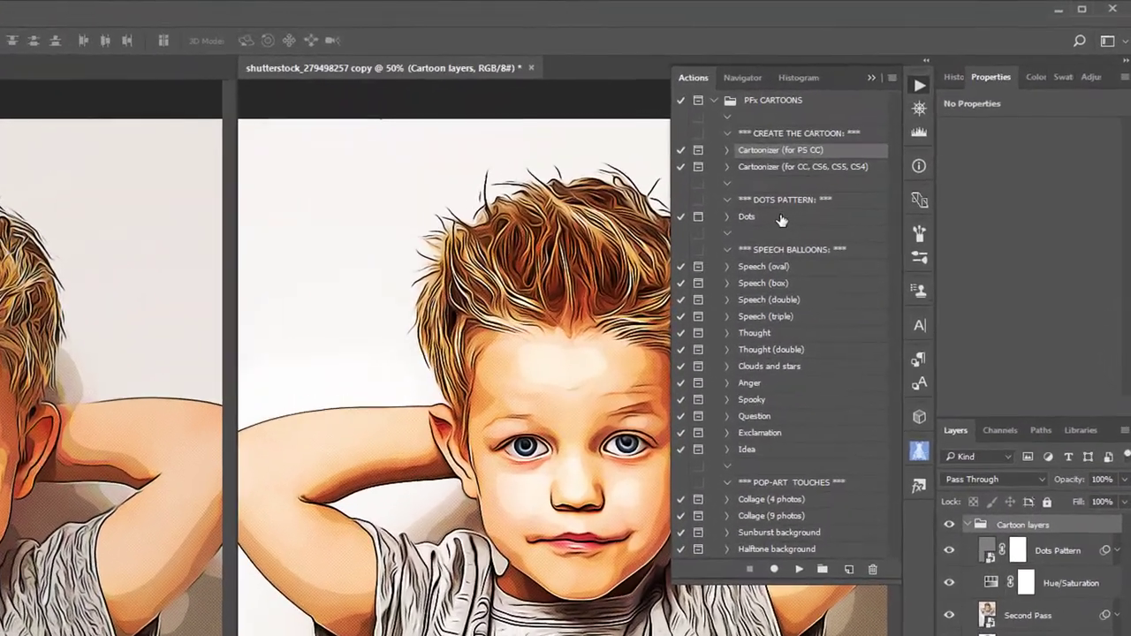
pyautogui.click(781, 220)
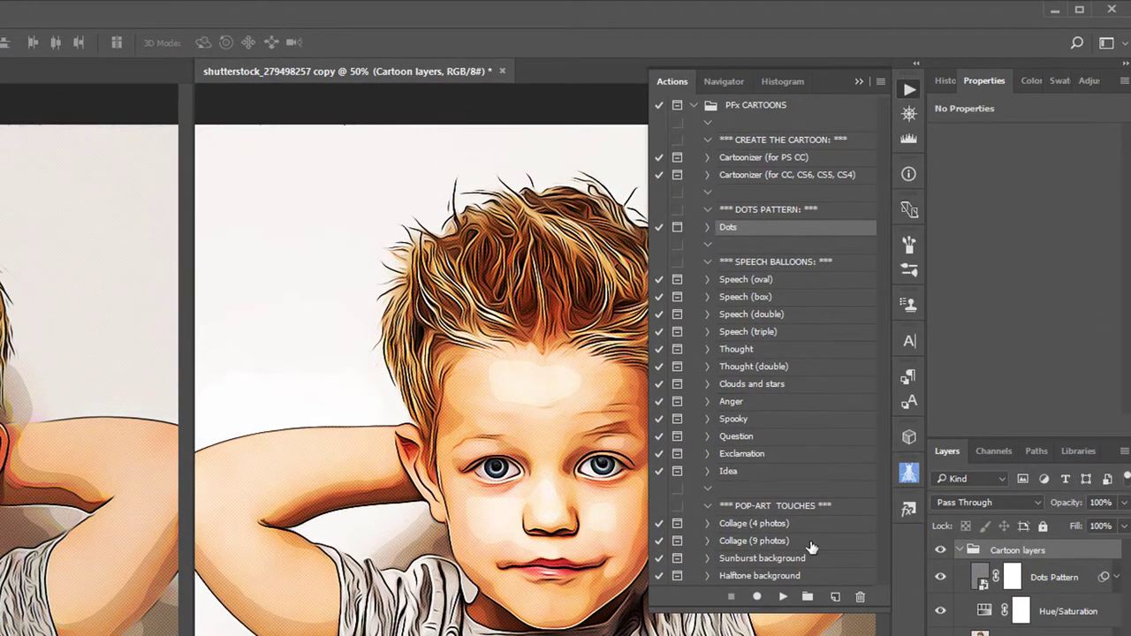
pyautogui.click(783, 597)
pyautogui.click(320, 398)
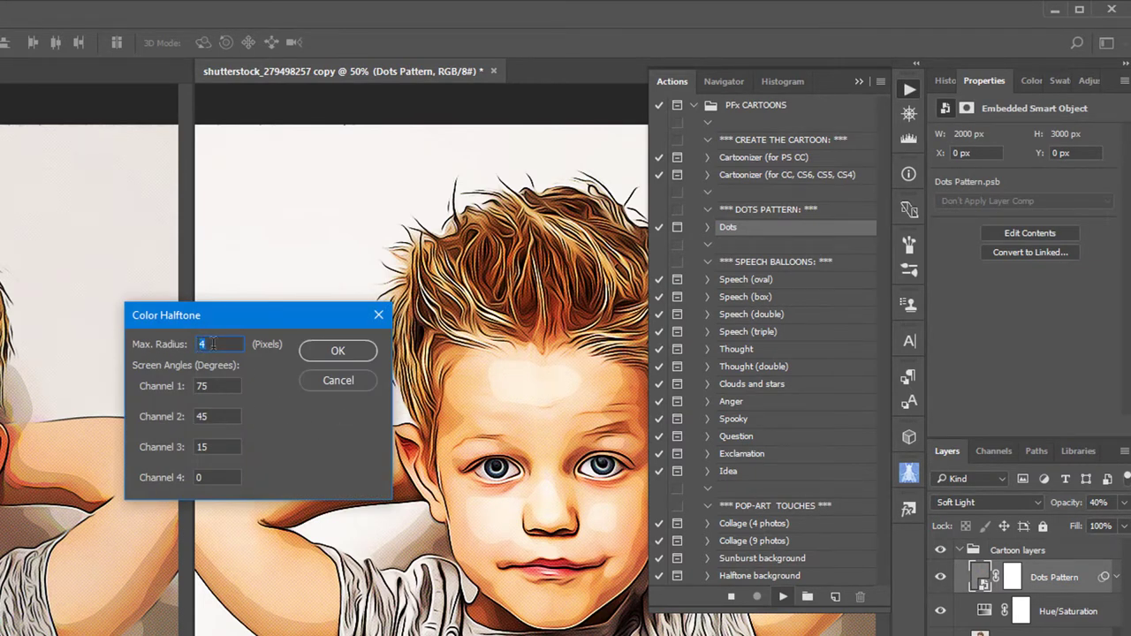
pyautogui.press('Return')
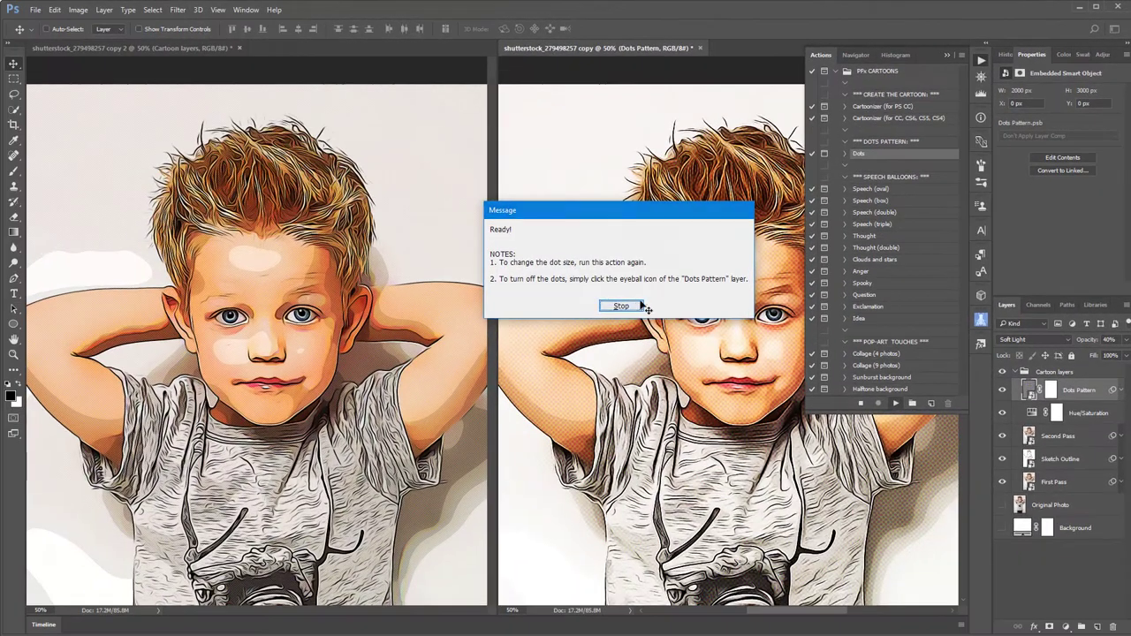
pyautogui.click(640, 306)
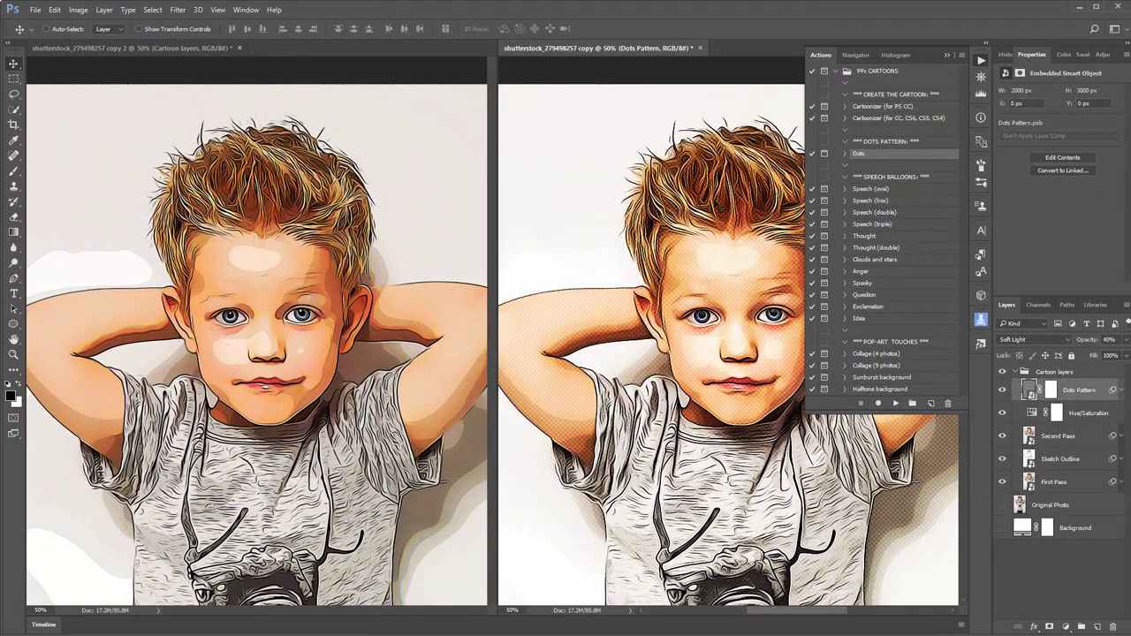
# Consolidate both documents into tabs, rerun the Dots action, and show the Dots Pattern smart filters
pyautogui.rightClick(625, 48)
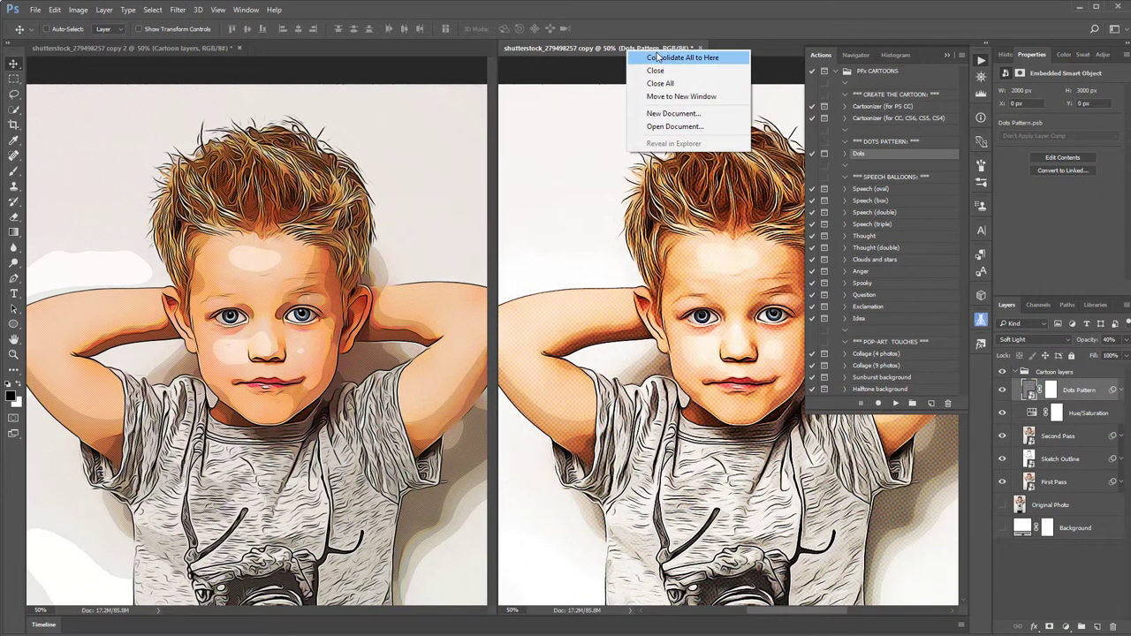
pyautogui.click(659, 57)
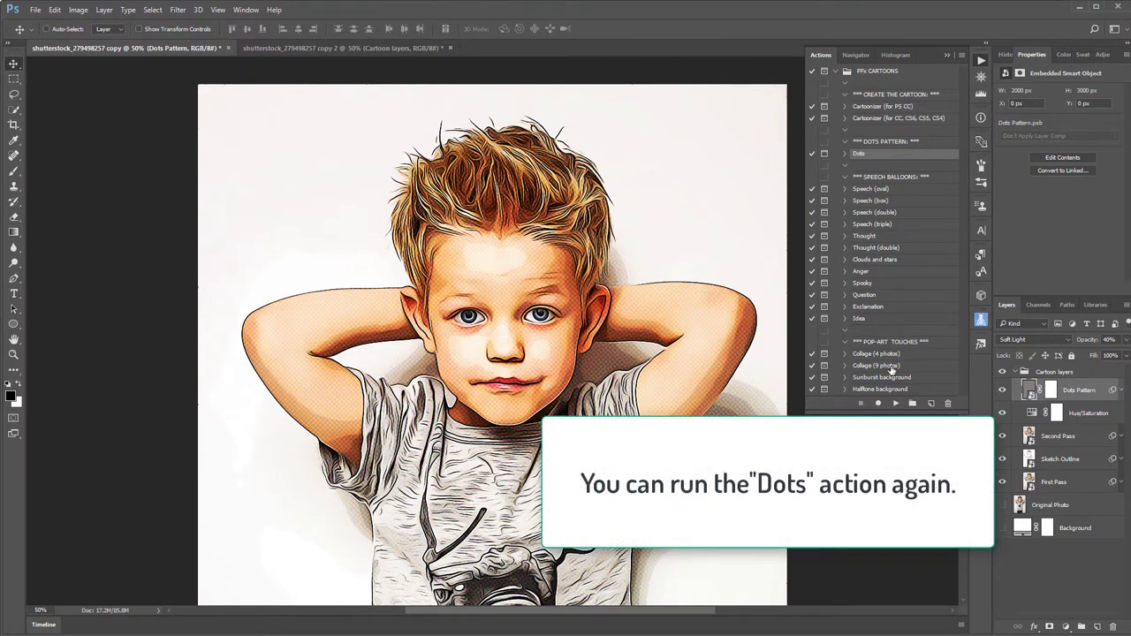
pyautogui.click(896, 403)
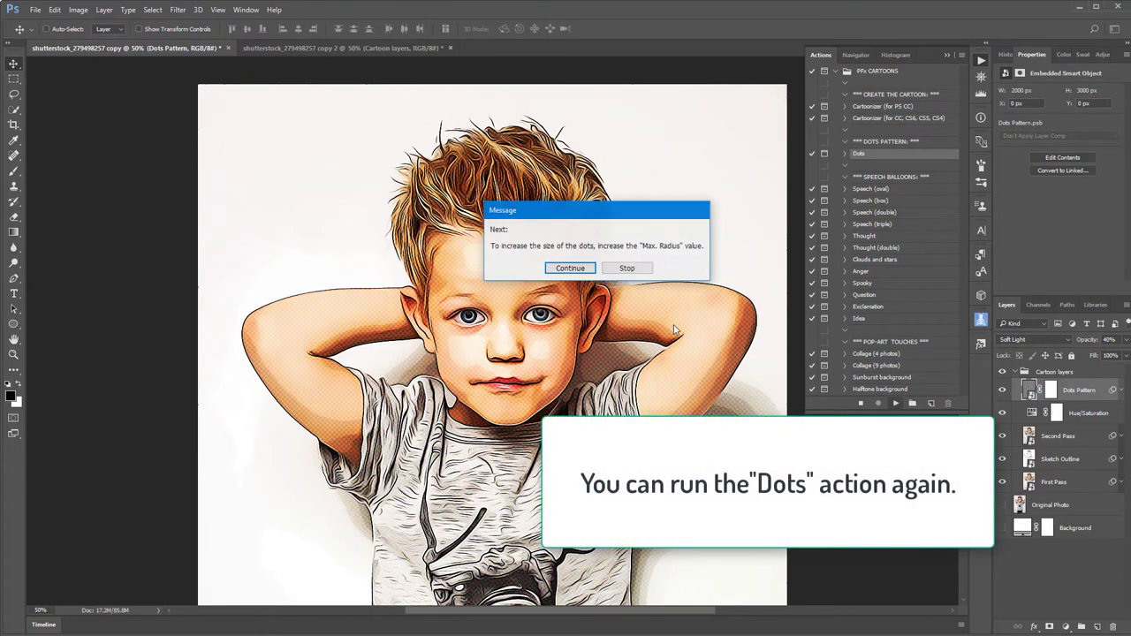
pyautogui.click(572, 270)
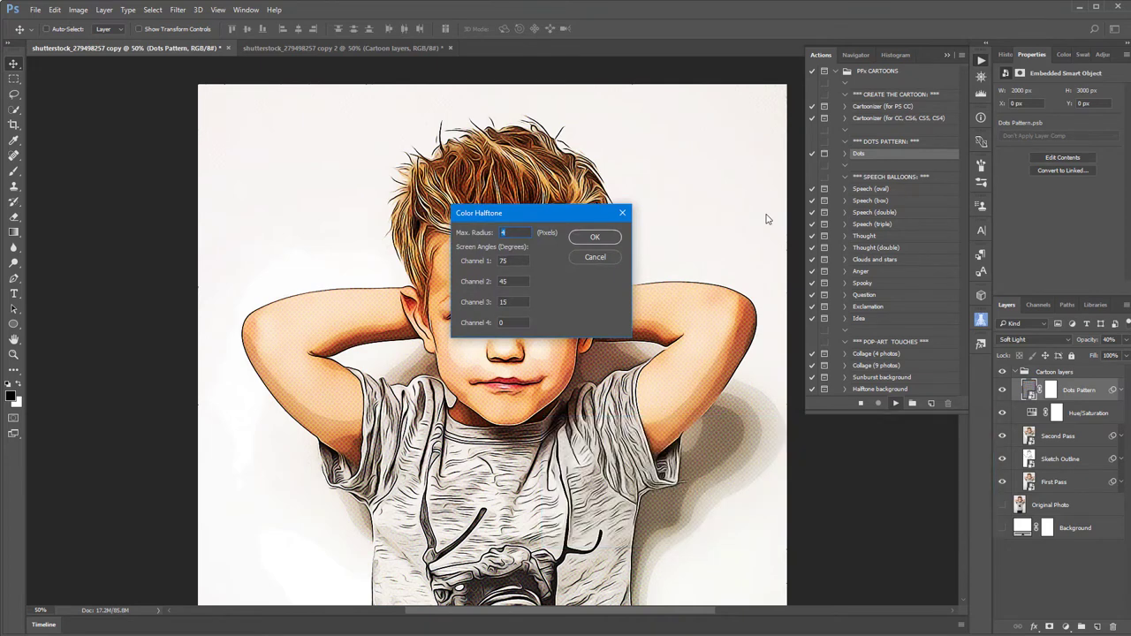
pyautogui.press('Return')
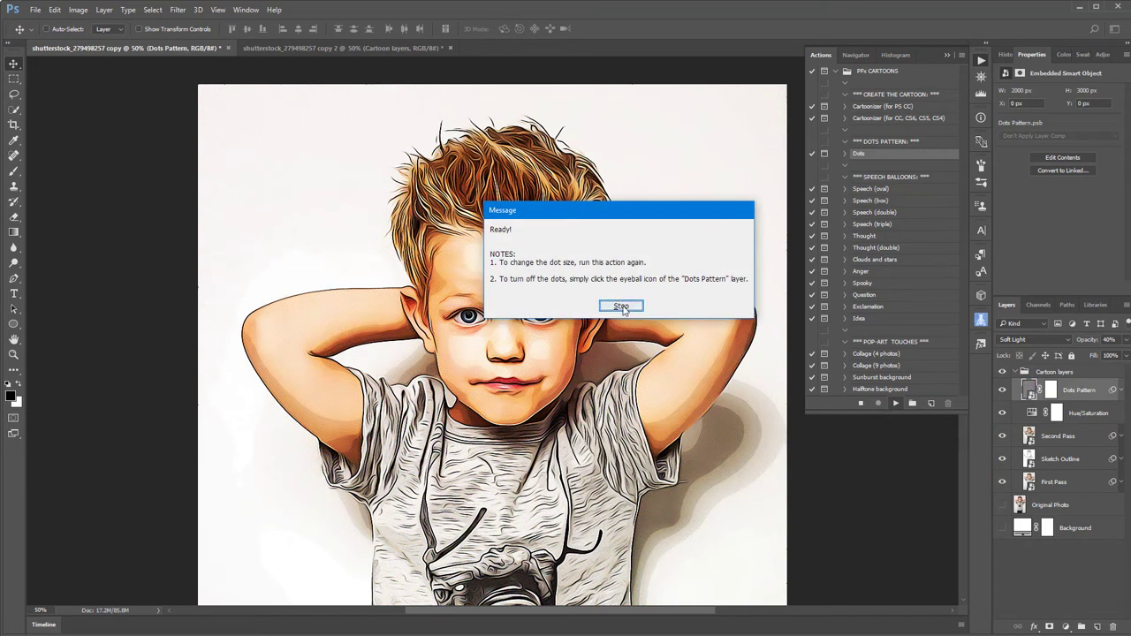
pyautogui.click(621, 305)
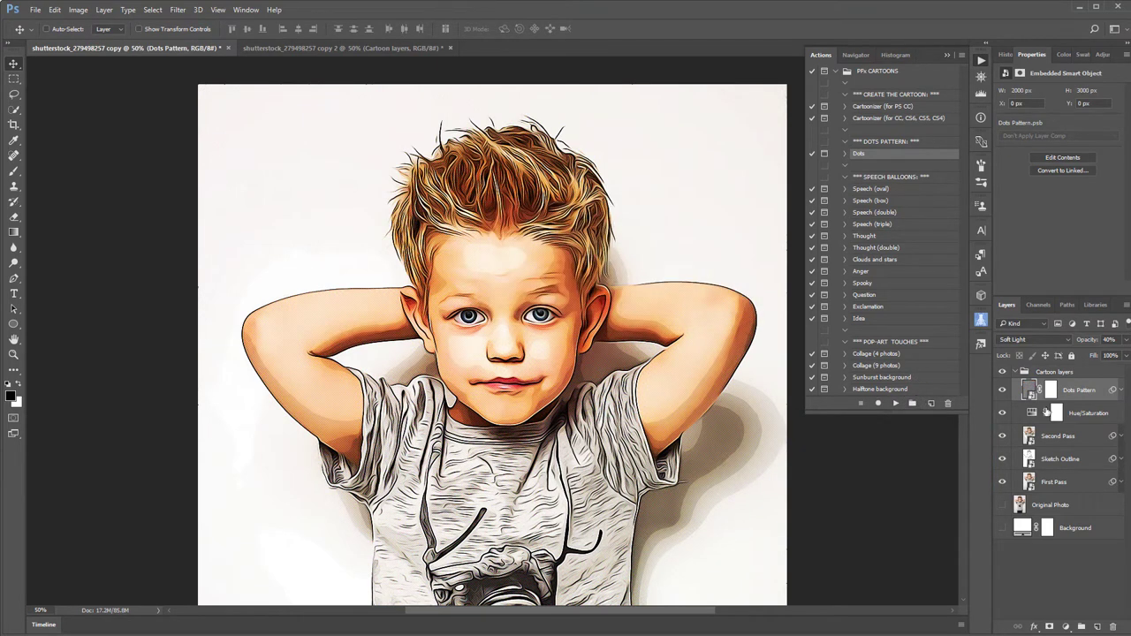
pyautogui.keyDown('alt'); pyautogui.click(1122, 390); pyautogui.keyUp('alt')
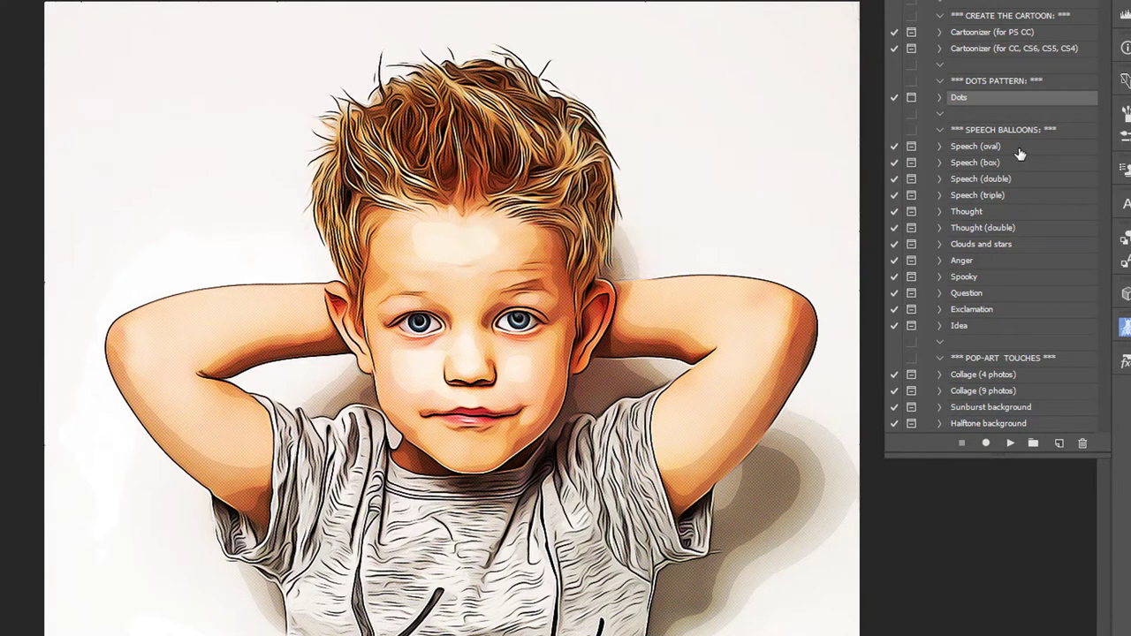
# Run the Thought balloon action to place a thought balloon on the picture
pyautogui.click(1018, 148)
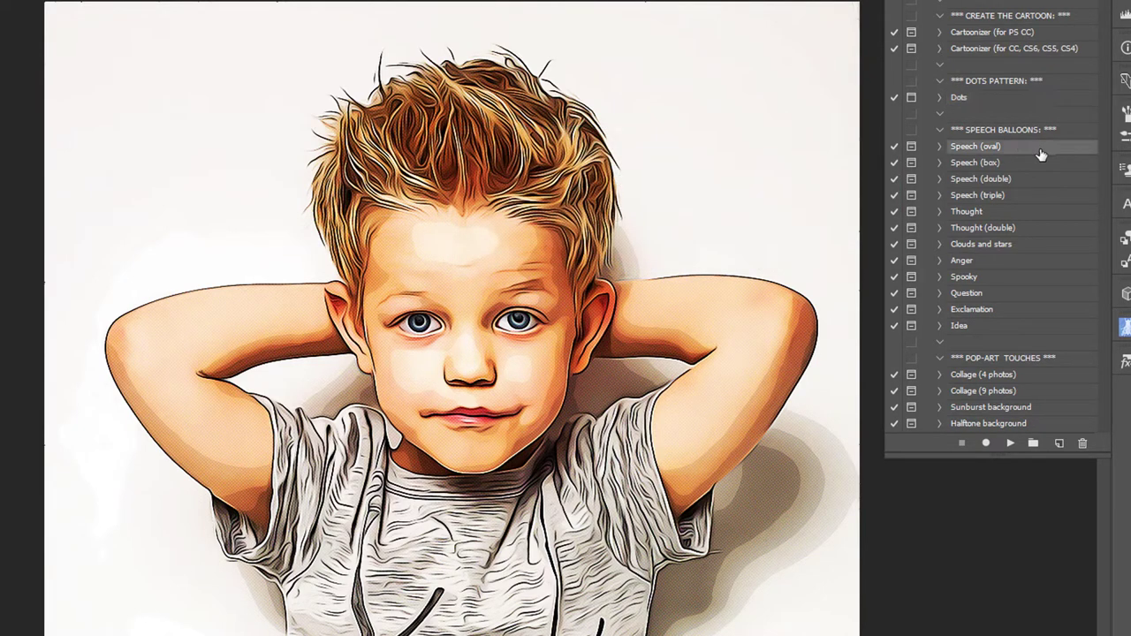
pyautogui.click(1022, 213)
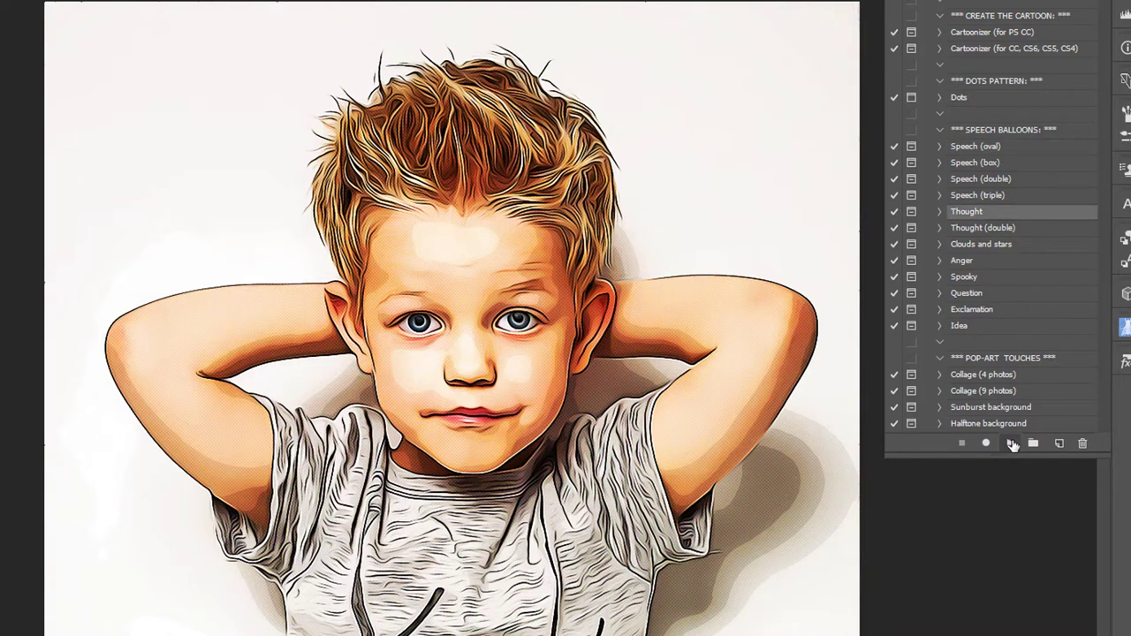
pyautogui.click(1013, 443)
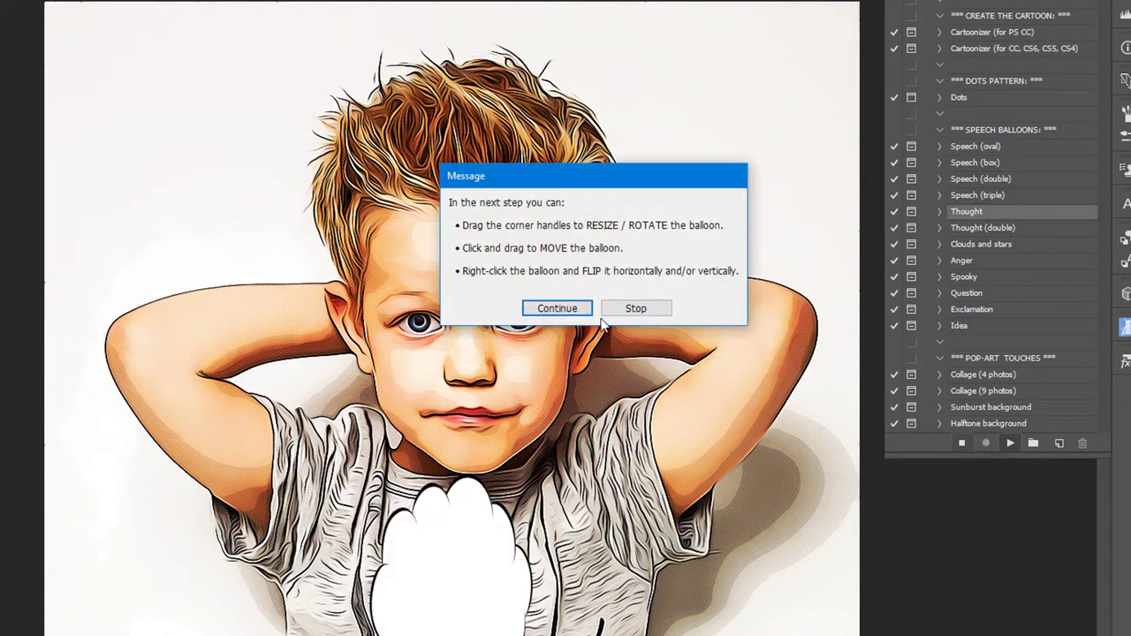
pyautogui.click(573, 309)
# Enlarge the balloon, move it beside the boy's head in the upper left, and tilt it slightly
pyautogui.moveTo(488, 519); pyautogui.dragTo(477, 176)
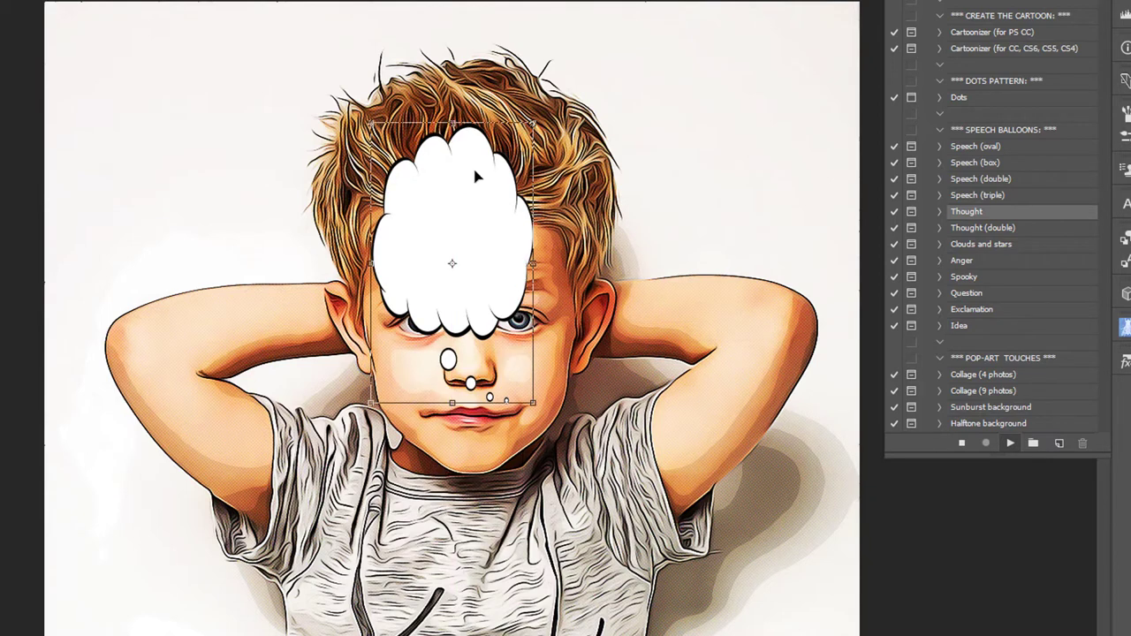
pyautogui.moveTo(452, 123); pyautogui.dragTo(452, 269)
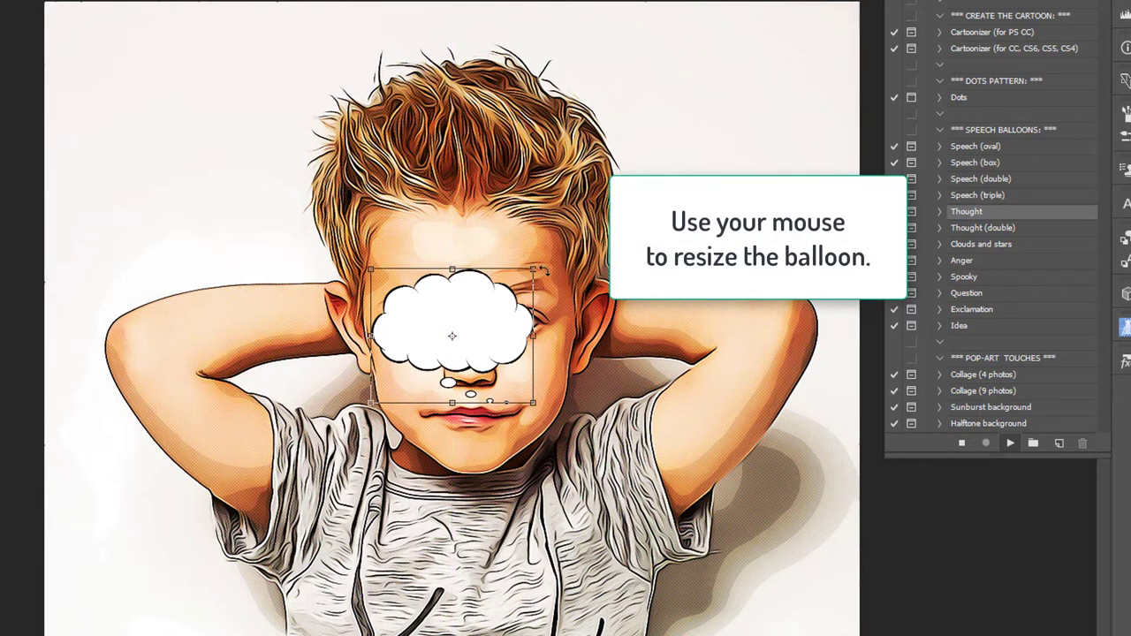
pyautogui.moveTo(541, 265); pyautogui.dragTo(643, 177)
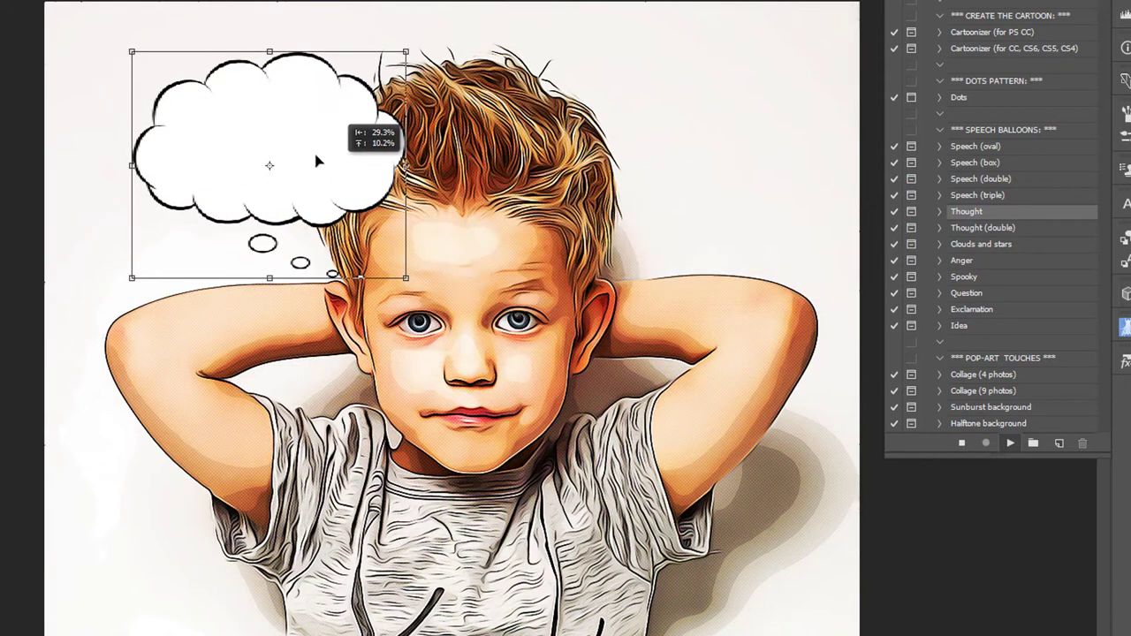
pyautogui.moveTo(581, 295)
pyautogui.mouseDown()
pyautogui.moveTo(284, 177)
pyautogui.moveTo(275, 161)
pyautogui.mouseUp()
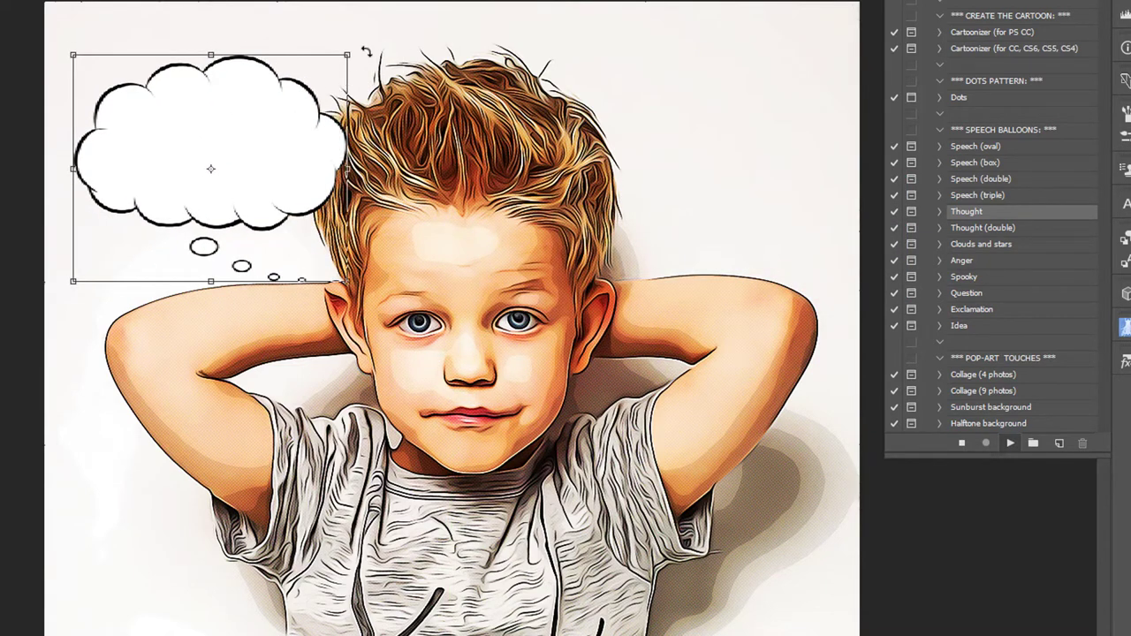
pyautogui.moveTo(363, 50); pyautogui.dragTo(345, 24)
pyautogui.moveTo(267, 166); pyautogui.dragTo(272, 174)
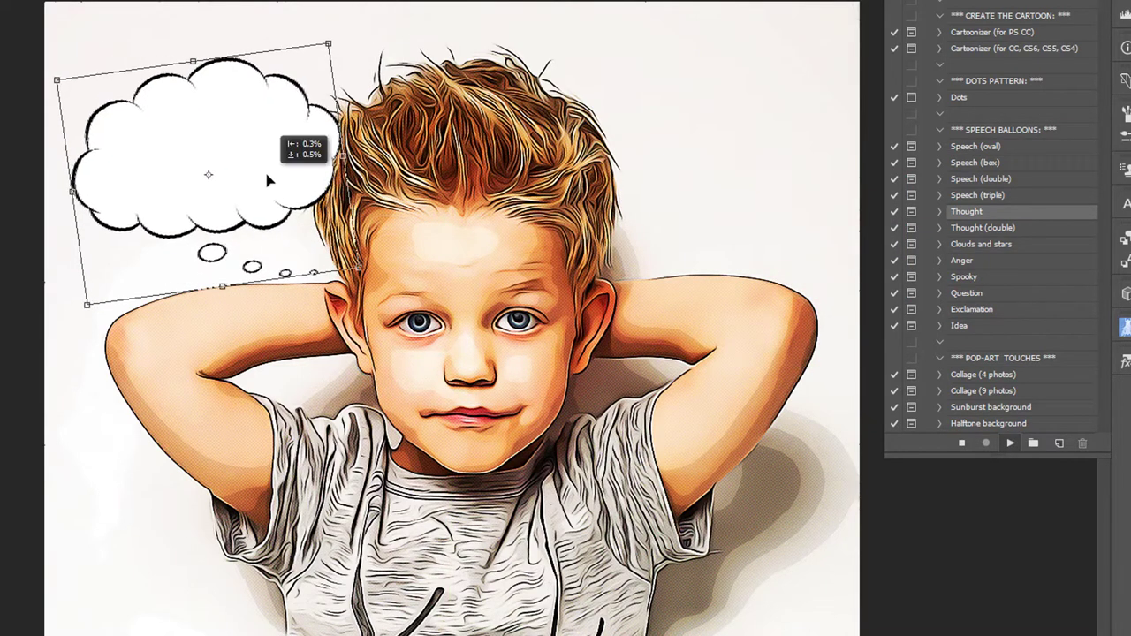
pyautogui.press('Return')
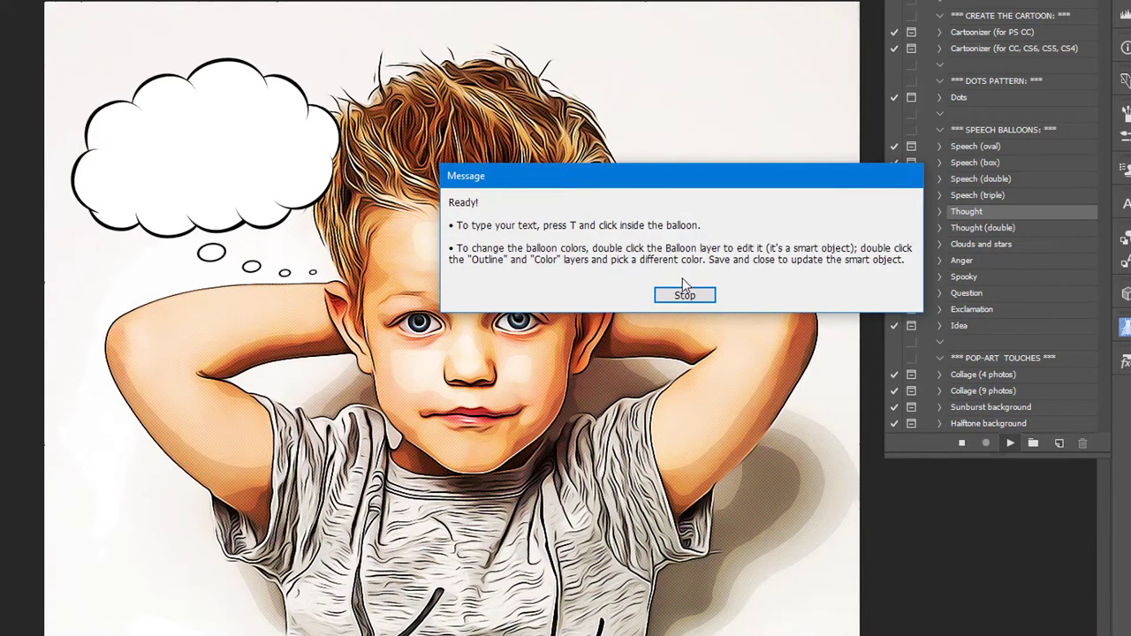
pyautogui.click(681, 294)
pyautogui.hotkey('ctrl', '-')
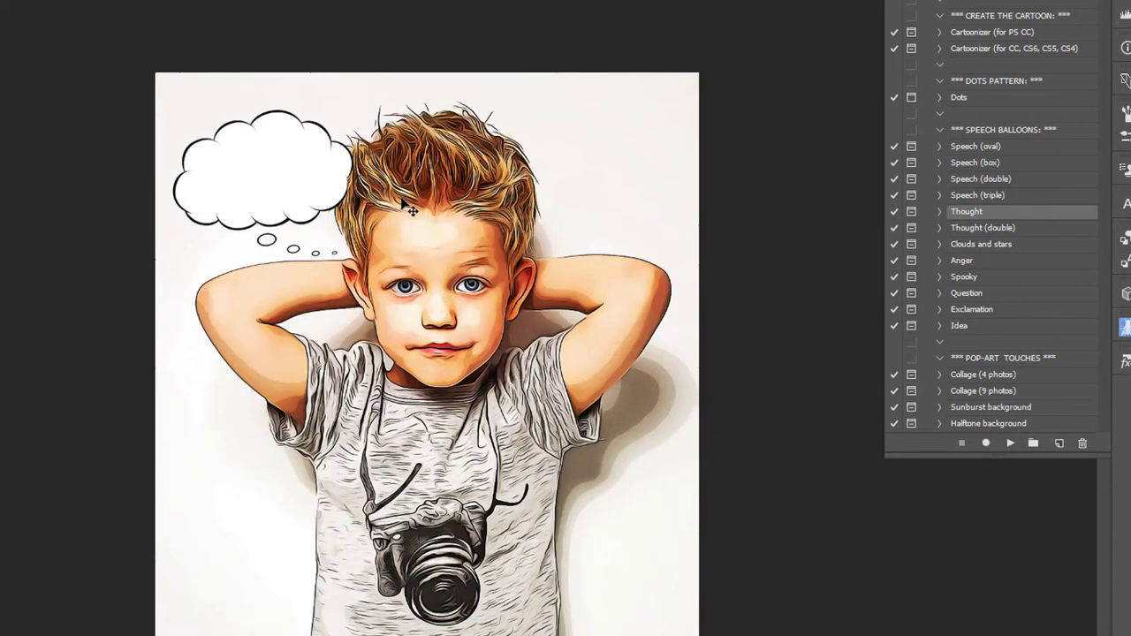
pyautogui.moveTo(405, 190); pyautogui.dragTo(412, 236)
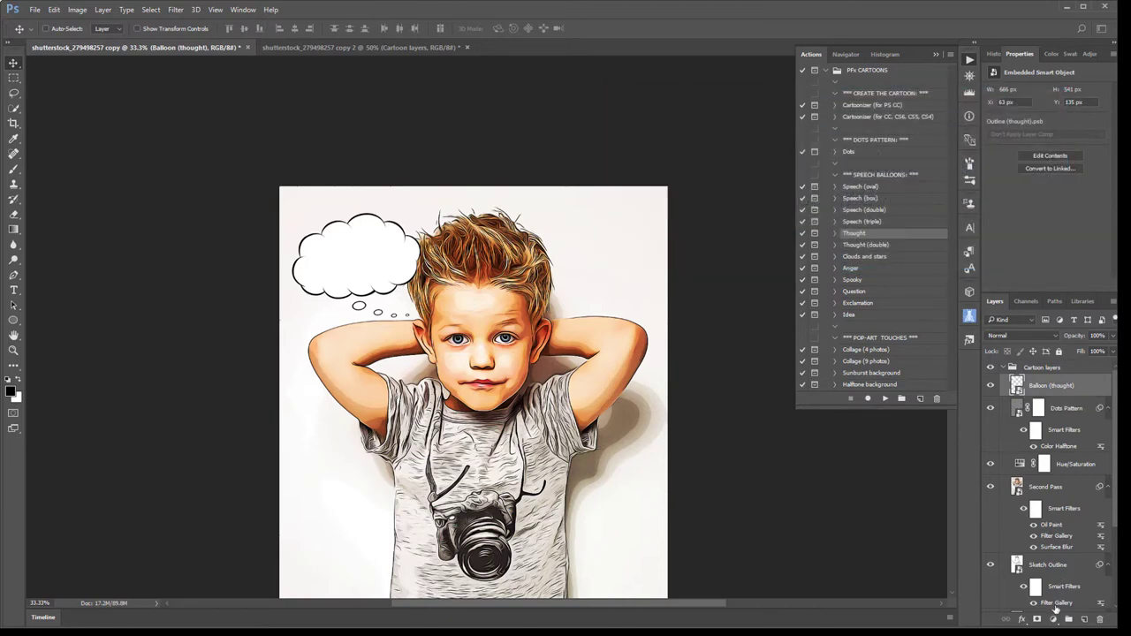
# Give the balloon a Color Overlay effect at 100% opacity in a warm yellow
pyautogui.click(1022, 620)
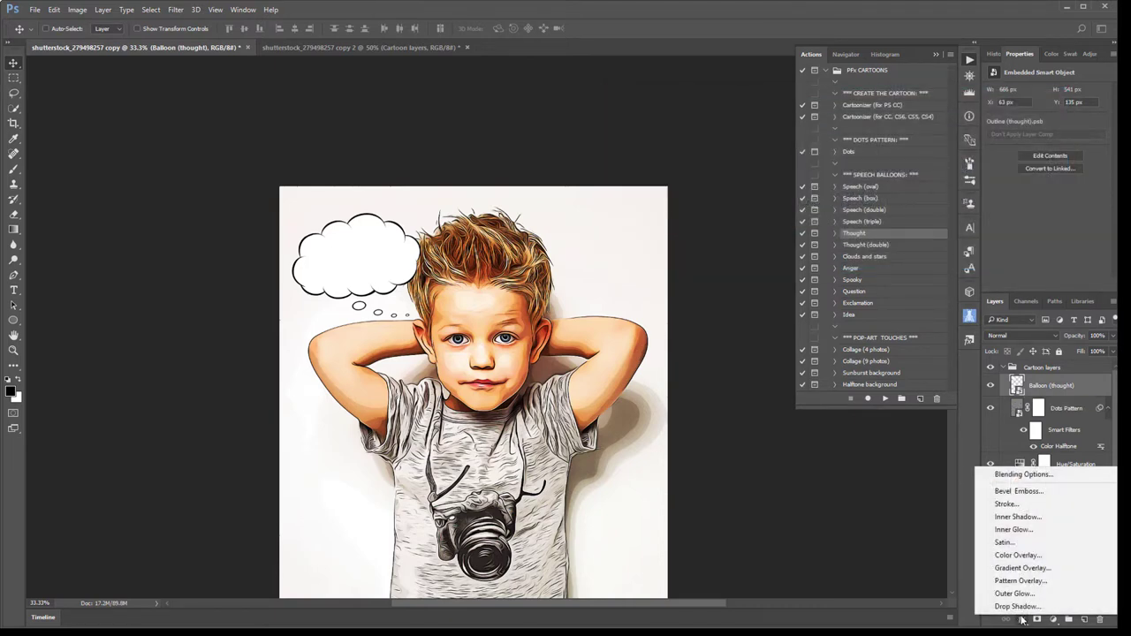
pyautogui.click(1022, 555)
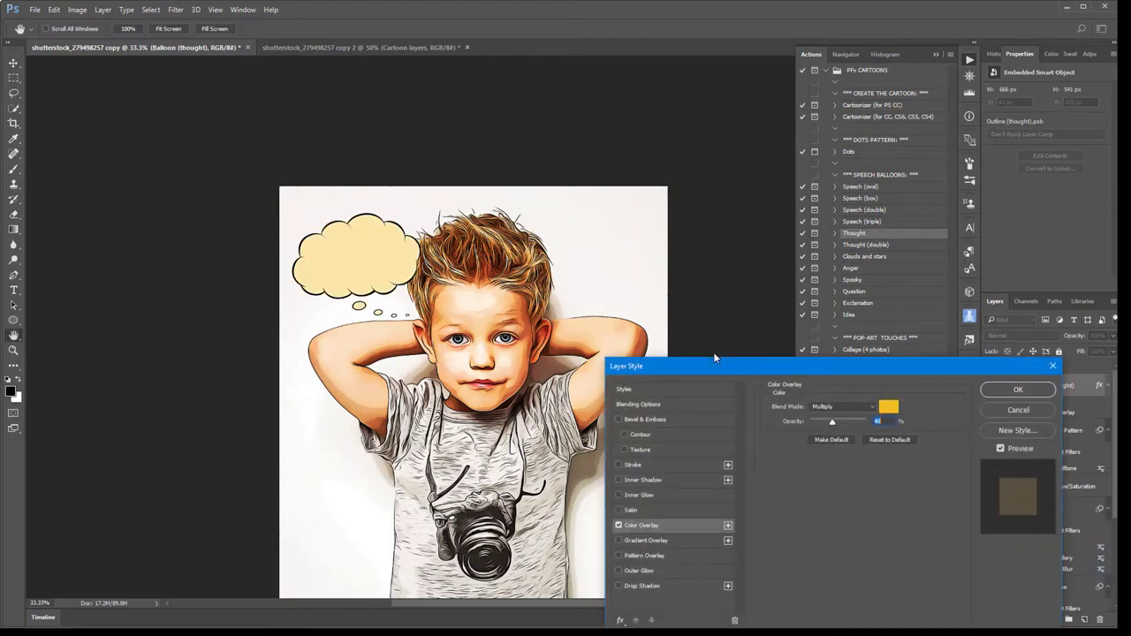
pyautogui.moveTo(862, 421); pyautogui.dragTo(883, 412)
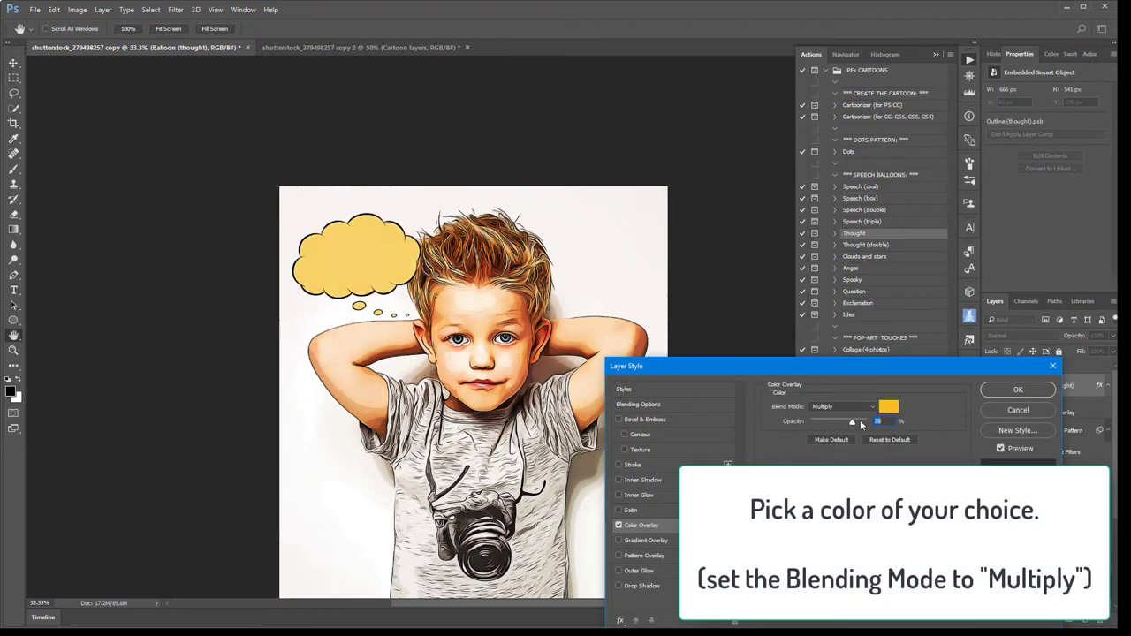
pyautogui.click(883, 412)
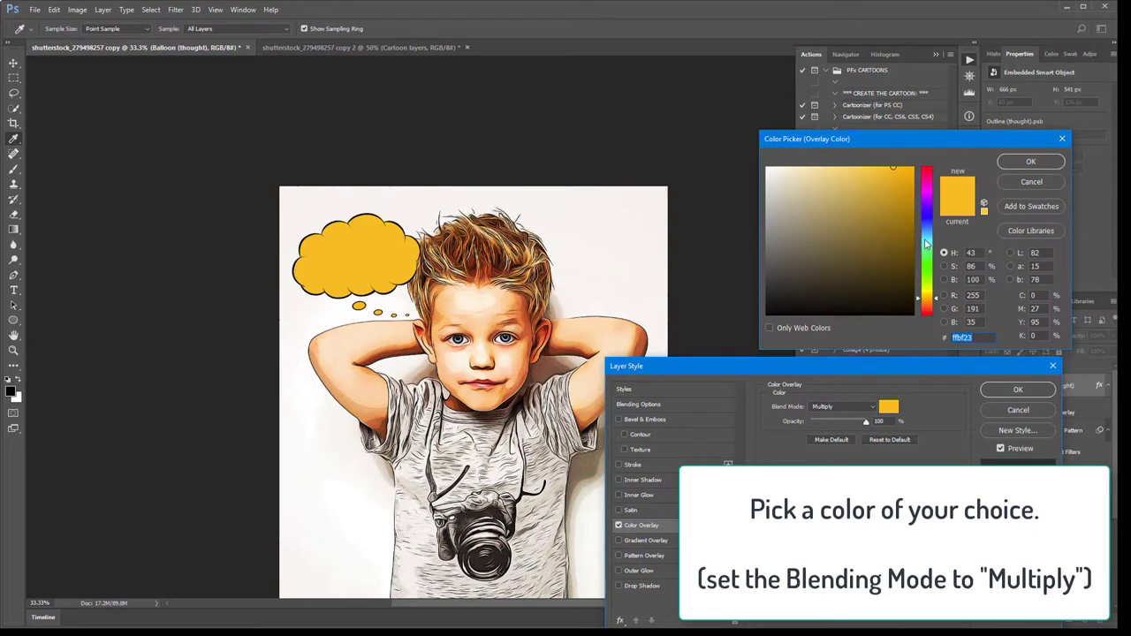
pyautogui.moveTo(926, 244); pyautogui.dragTo(926, 237)
pyautogui.moveTo(879, 203); pyautogui.dragTo(926, 162)
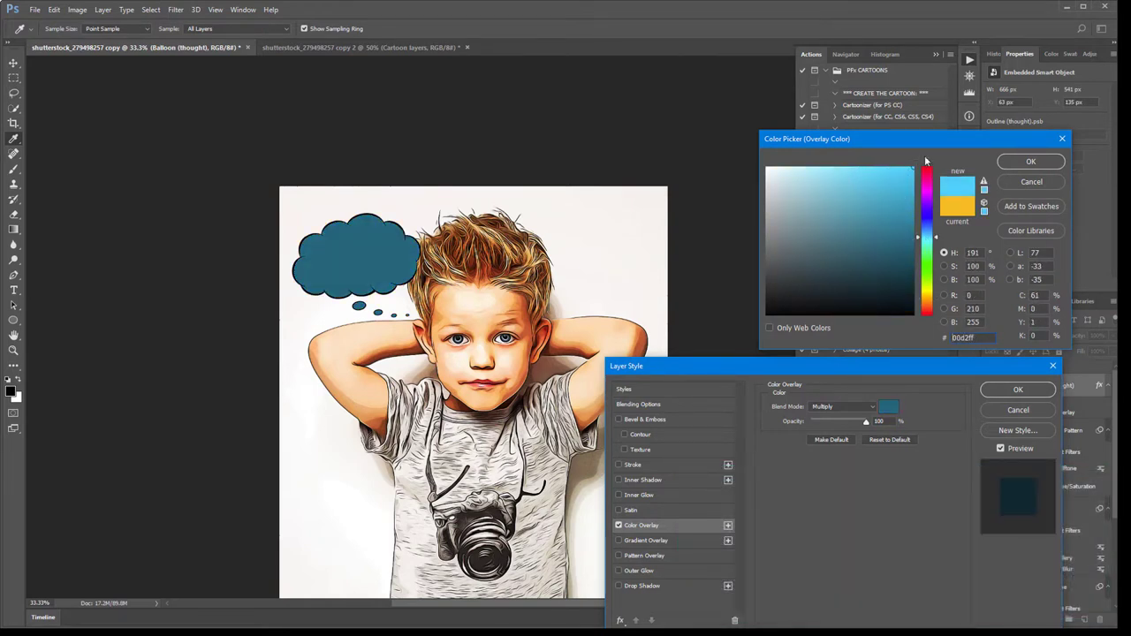
pyautogui.click(926, 265)
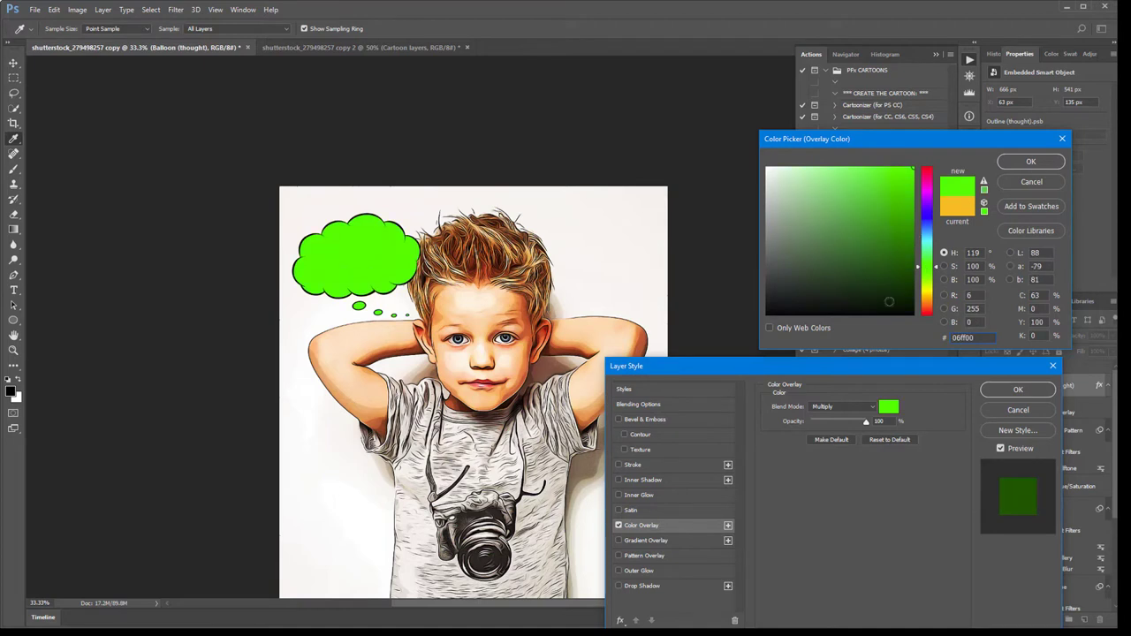
pyautogui.click(492, 307)
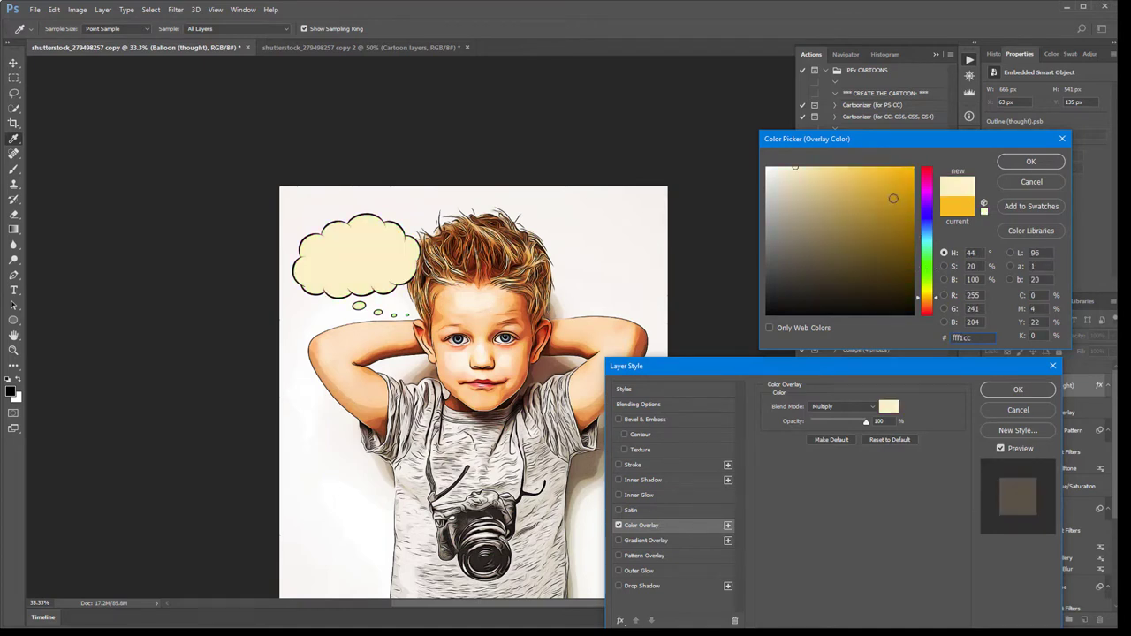
pyautogui.click(846, 167)
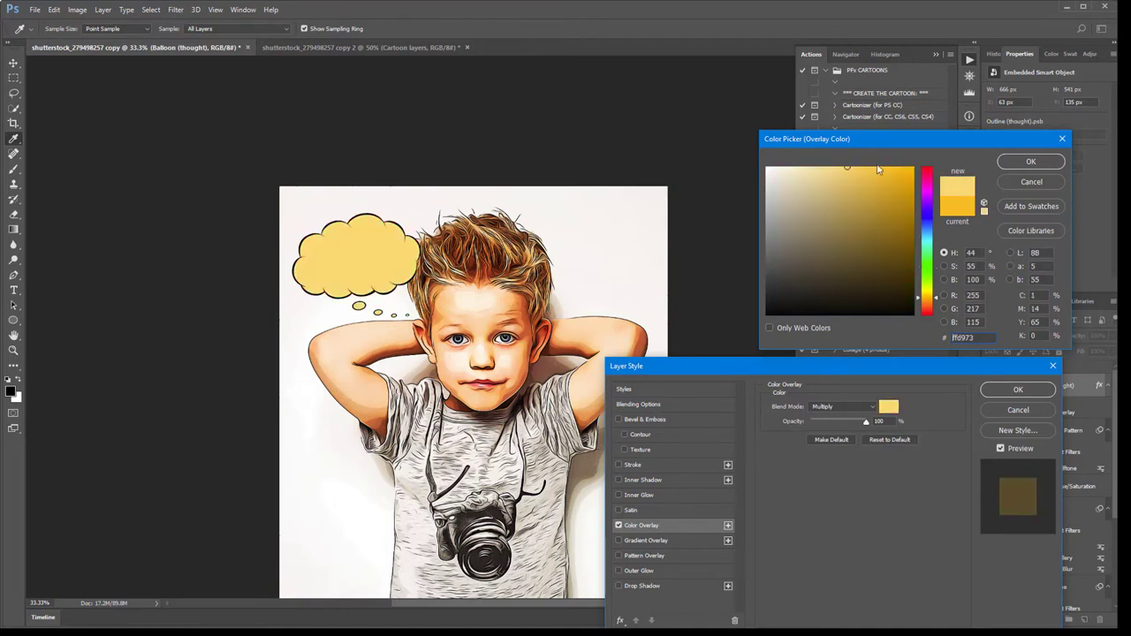
pyautogui.click(1030, 162)
pyautogui.click(1018, 390)
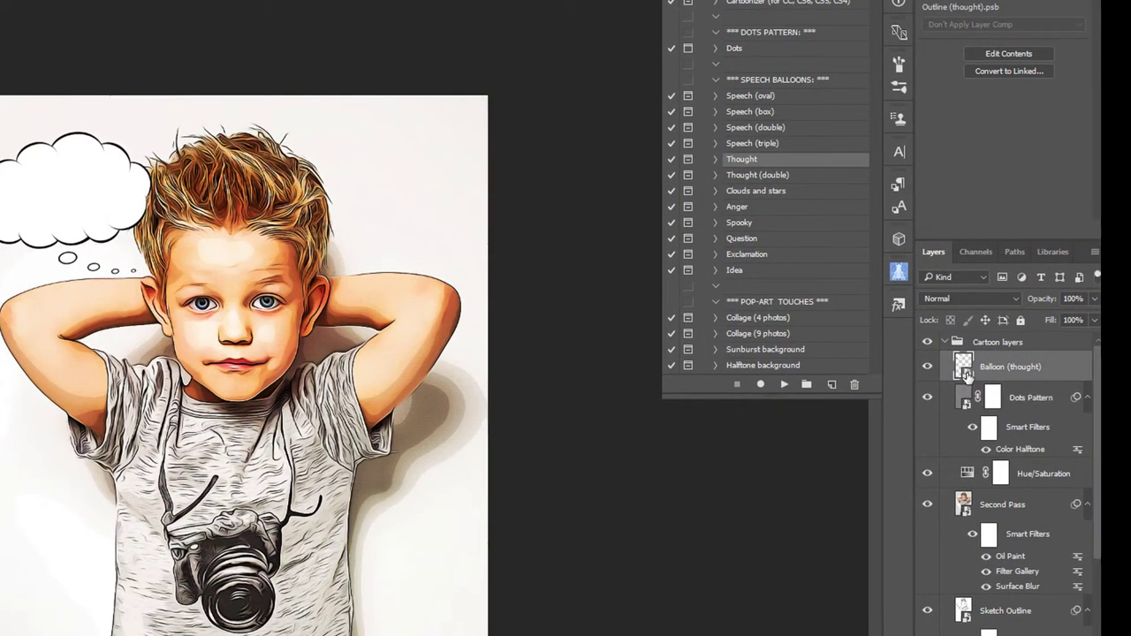
# Open the Balloon smart object and set the Outline layer colour to blue
pyautogui.doubleClick(1018, 389)
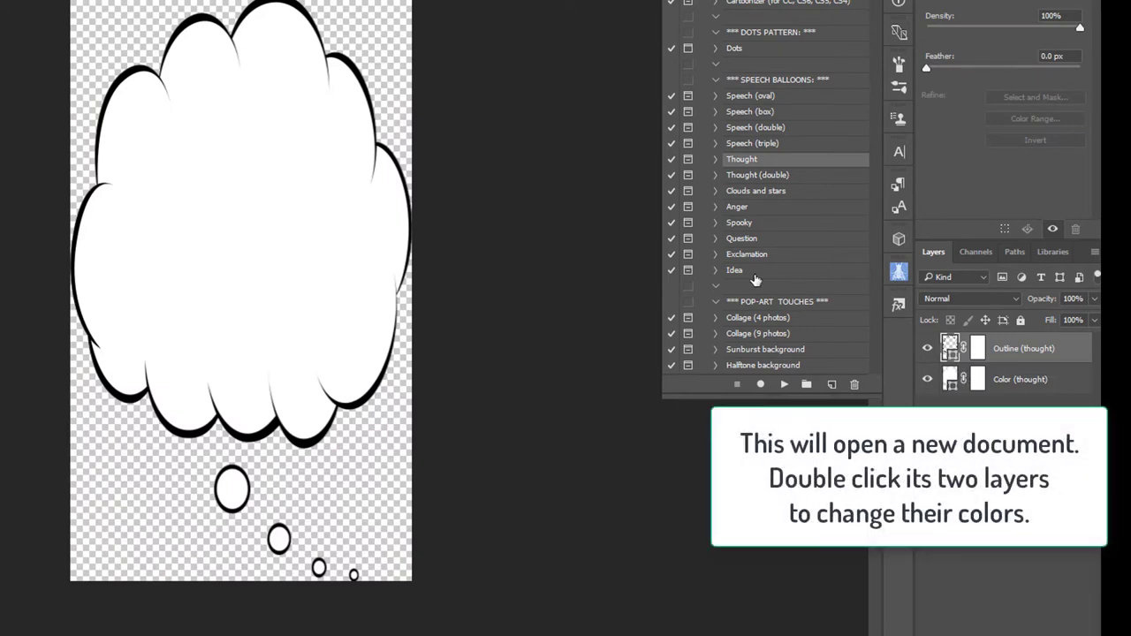
pyautogui.doubleClick(951, 347)
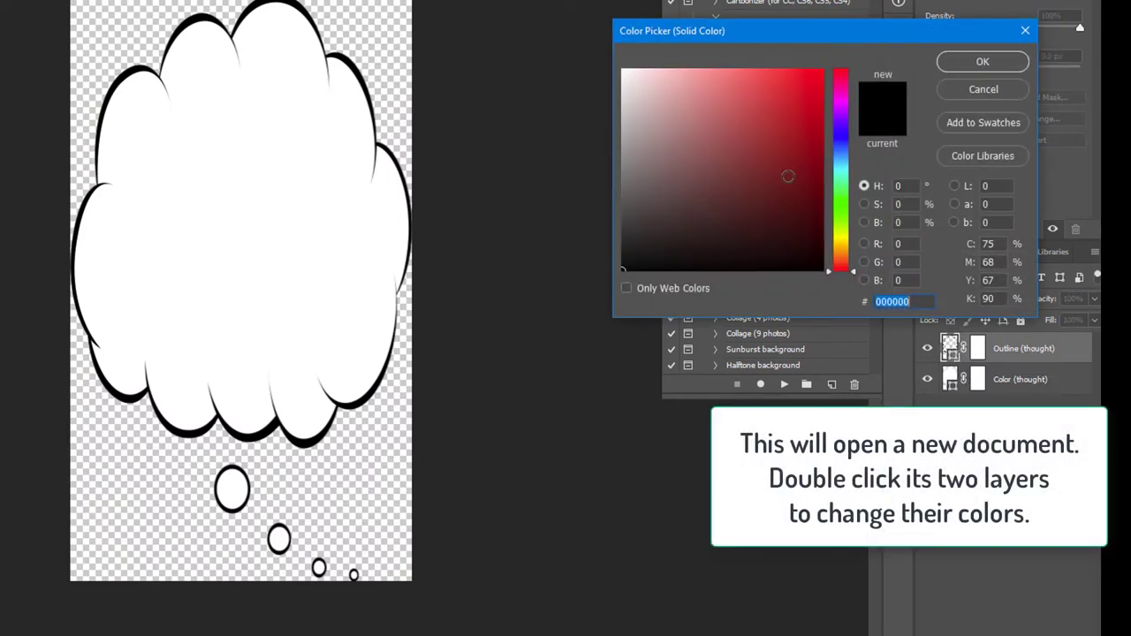
pyautogui.moveTo(788, 177)
pyautogui.mouseDown()
pyautogui.moveTo(805, 119)
pyautogui.moveTo(848, 53)
pyautogui.mouseUp()
pyautogui.click(844, 144)
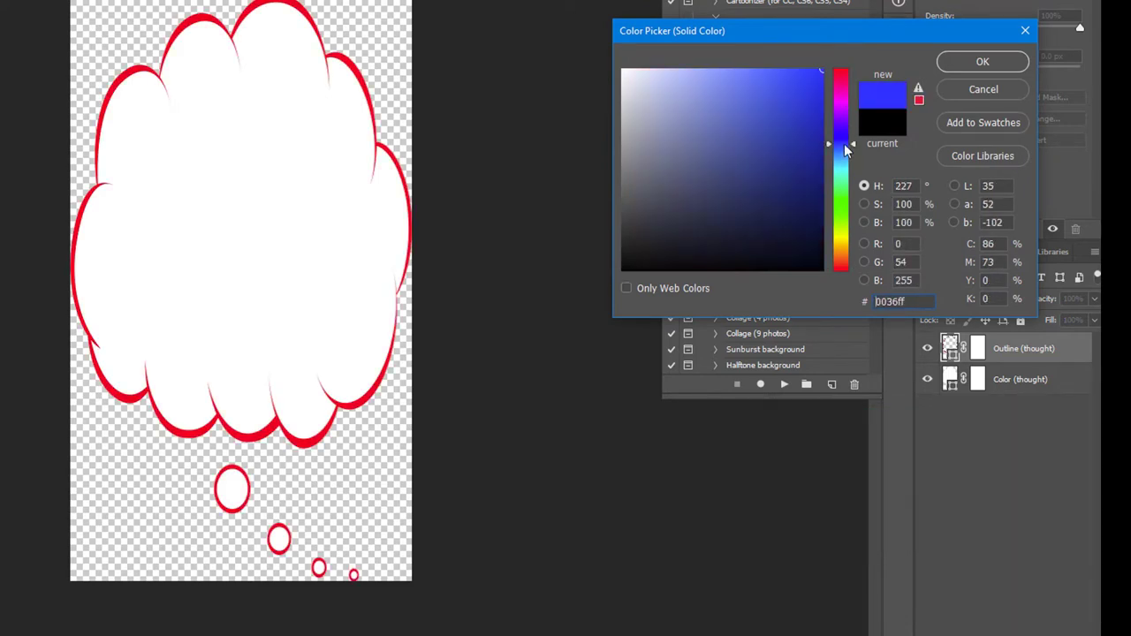
pyautogui.click(972, 64)
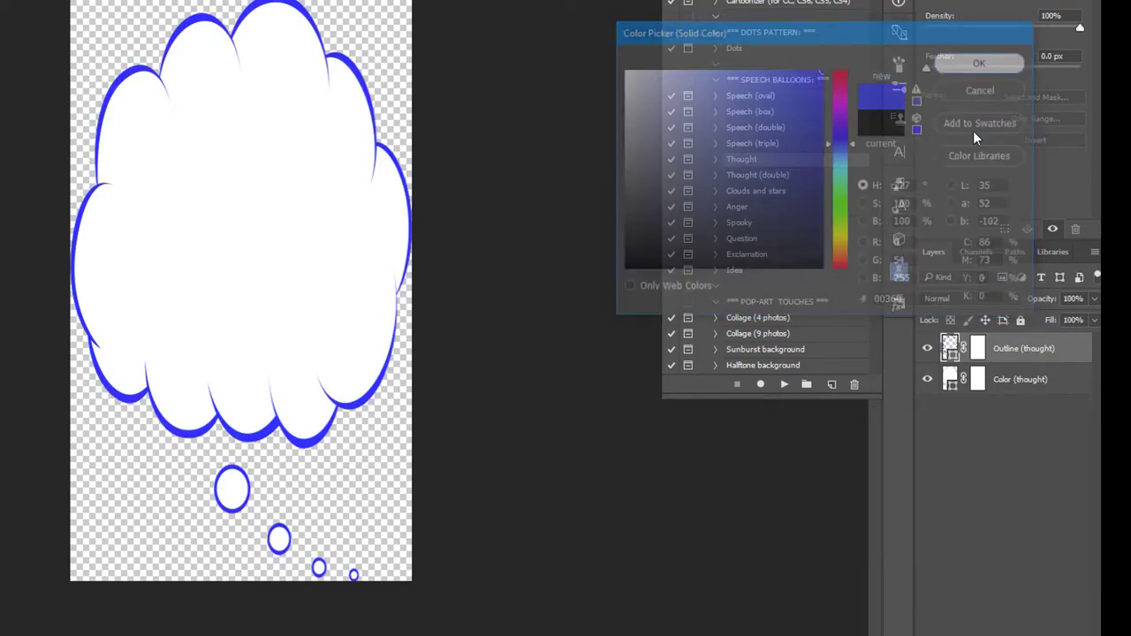
# Make the balloon fill pale yellow-green, then close the smart object and save the changes
pyautogui.doubleClick(951, 379)
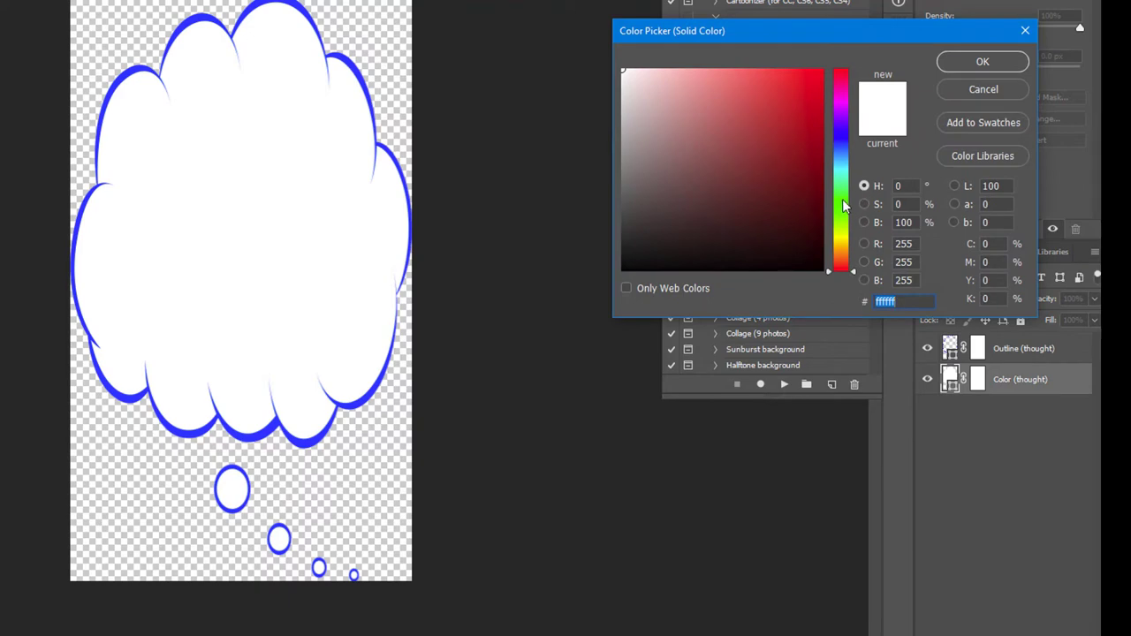
pyautogui.click(844, 232)
pyautogui.moveTo(751, 118); pyautogui.dragTo(723, 54)
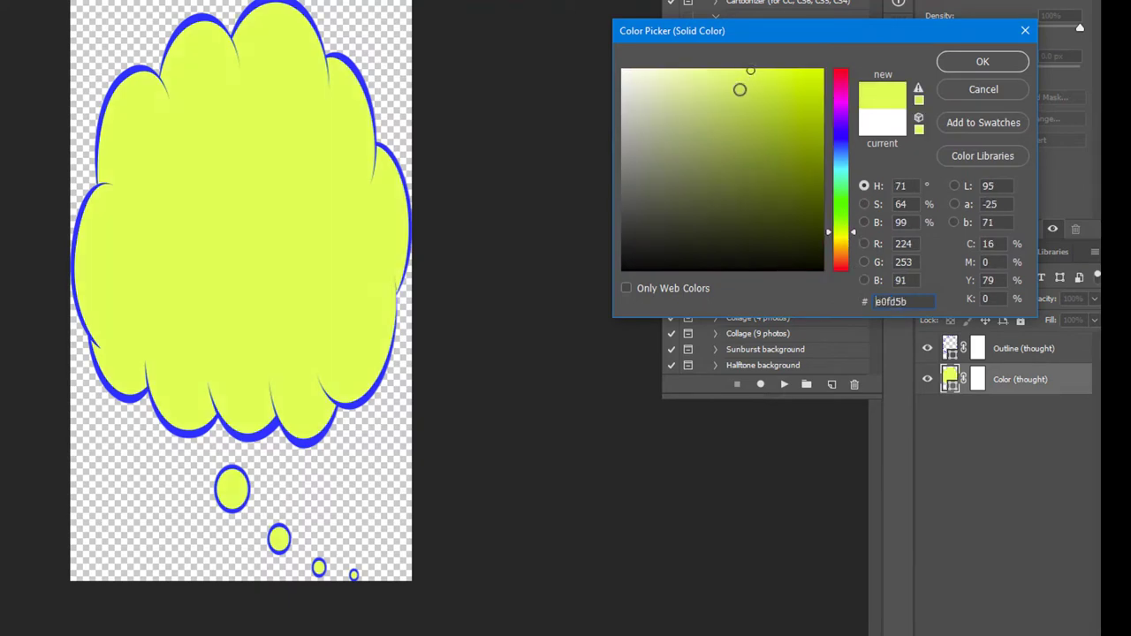
pyautogui.click(1010, 65)
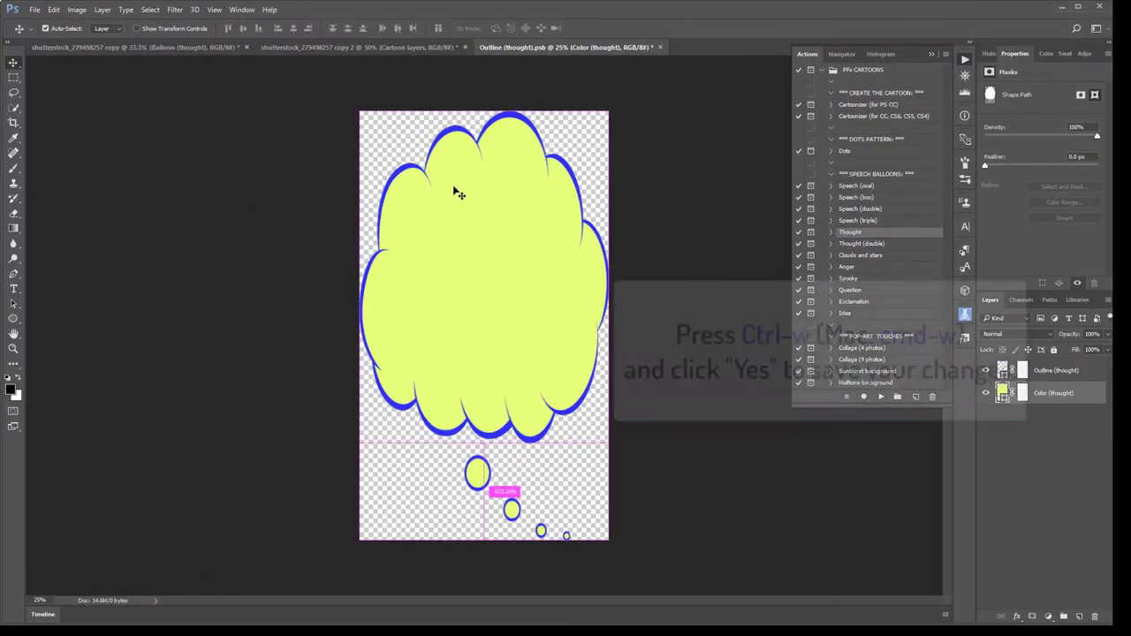
pyautogui.hotkey('ctrl', 'w')
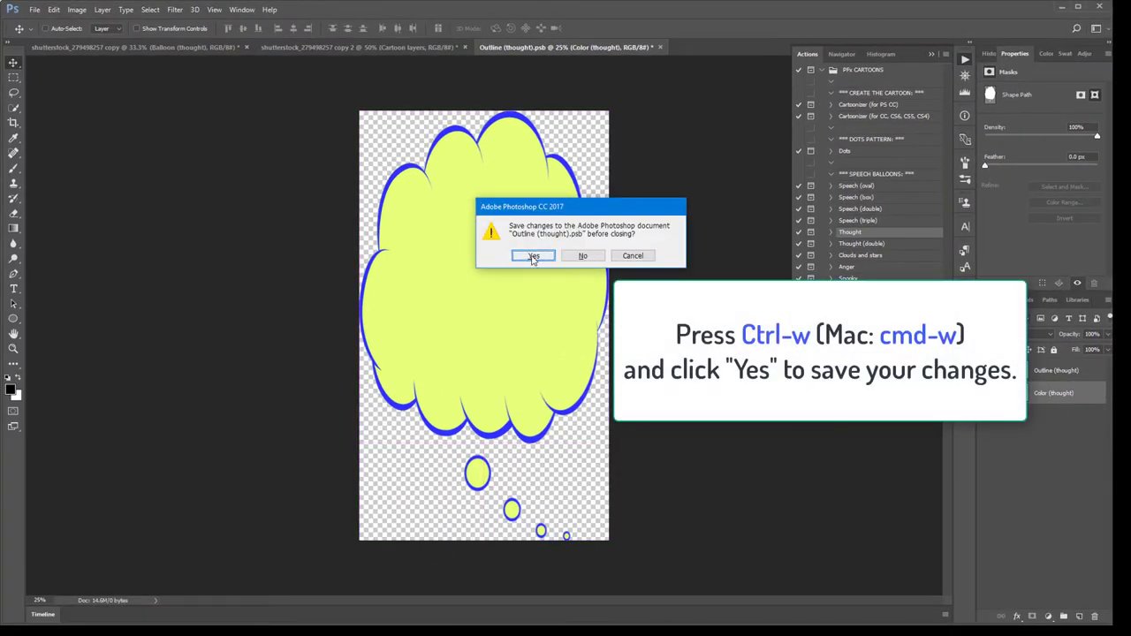
pyautogui.click(533, 255)
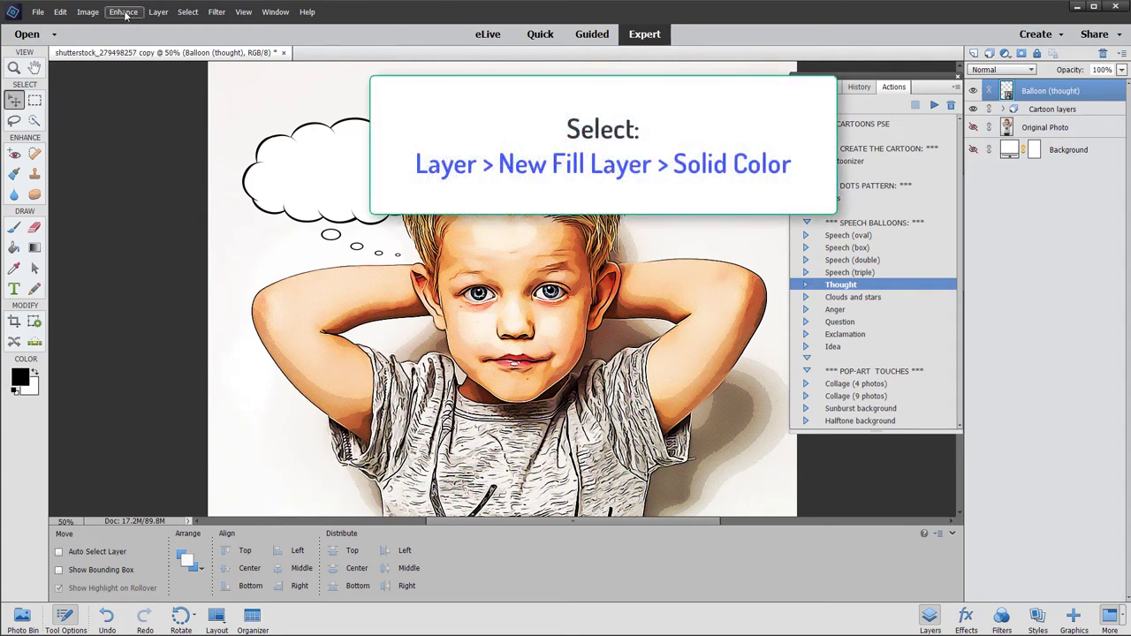
# Add a Solid Color fill layer named Balloon Color Fill, clipped to the balloon, in Multiply mode
pyautogui.click(158, 12)
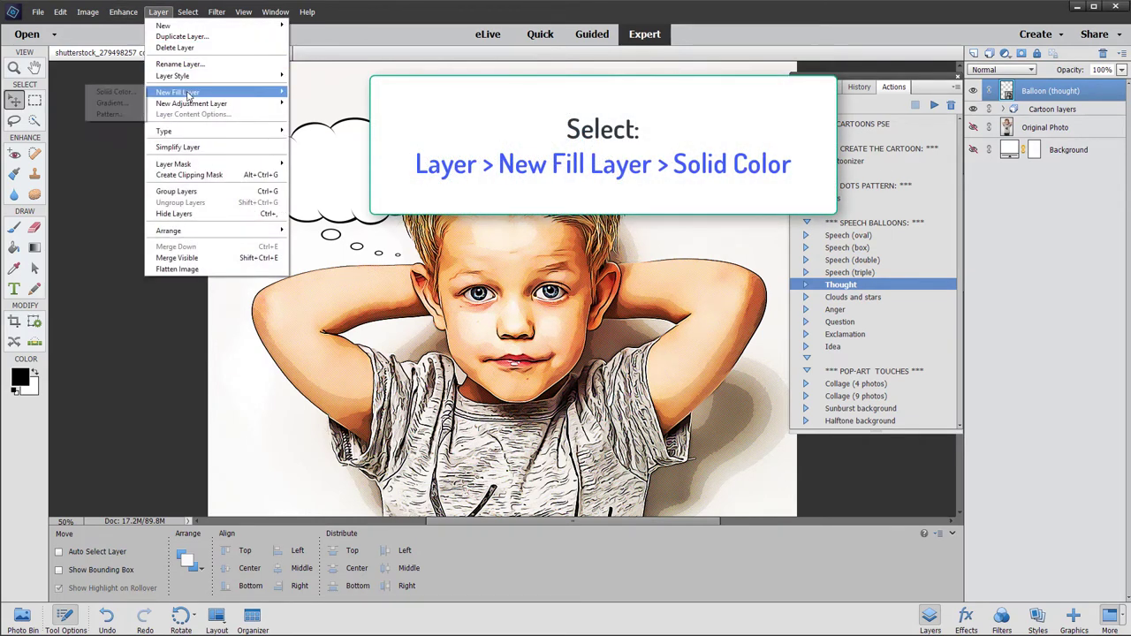
pyautogui.moveTo(181, 119)
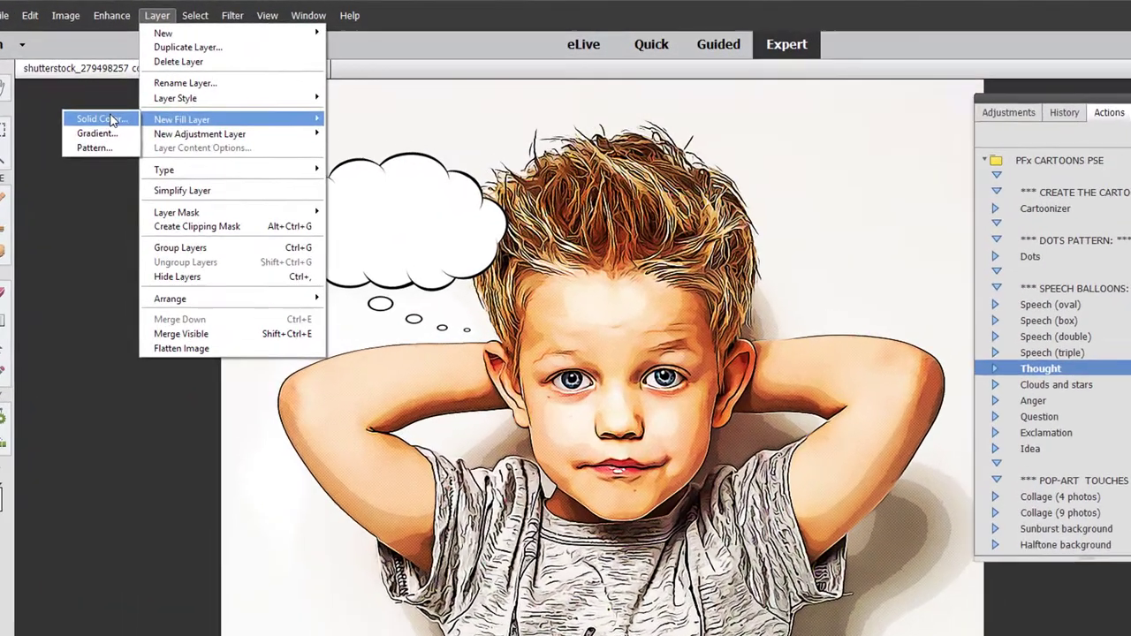
pyautogui.click(123, 94)
pyautogui.click(122, 347)
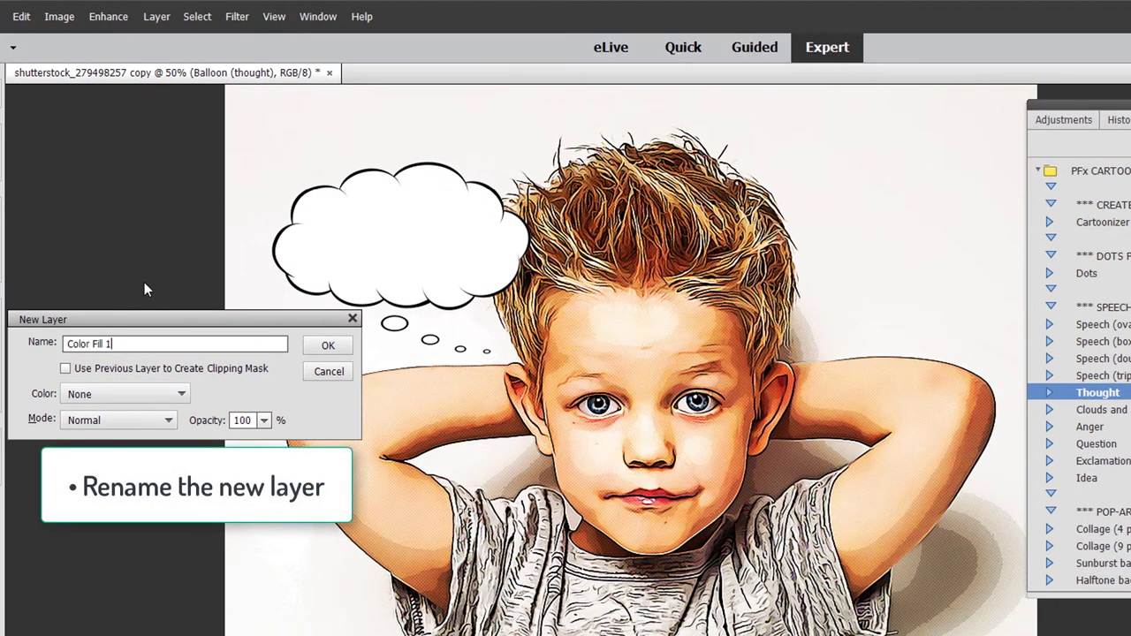
pyautogui.press('BackSpace')
pyautogui.press('BackSpace')
pyautogui.press('Home')
pyautogui.write('Balloon')
pyautogui.click(80, 371)
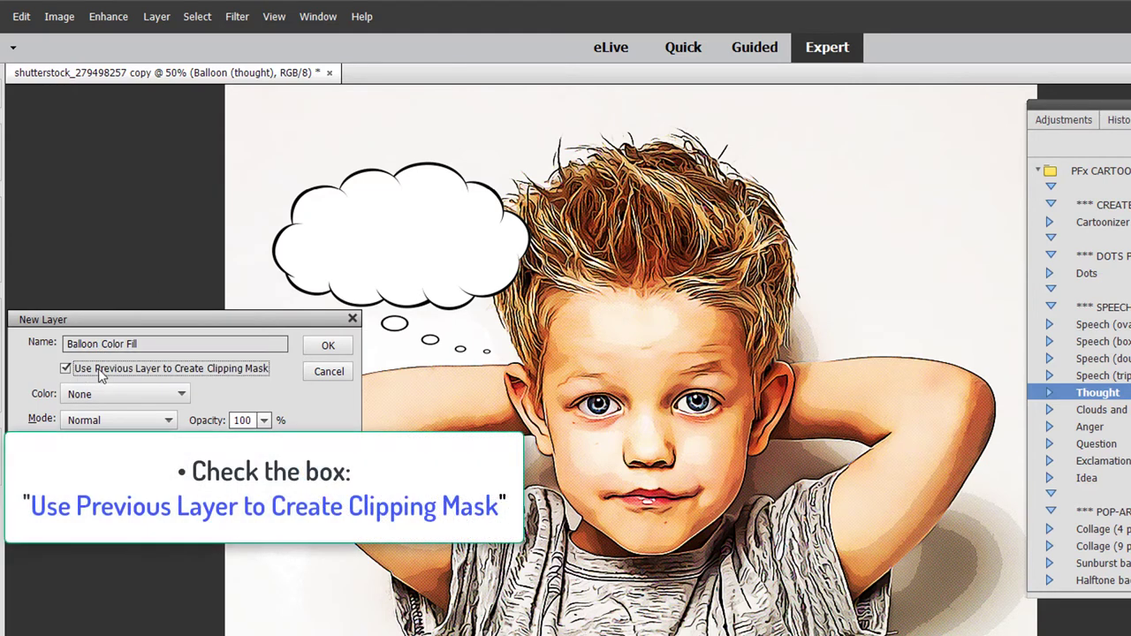
pyautogui.click(98, 421)
pyautogui.click(99, 488)
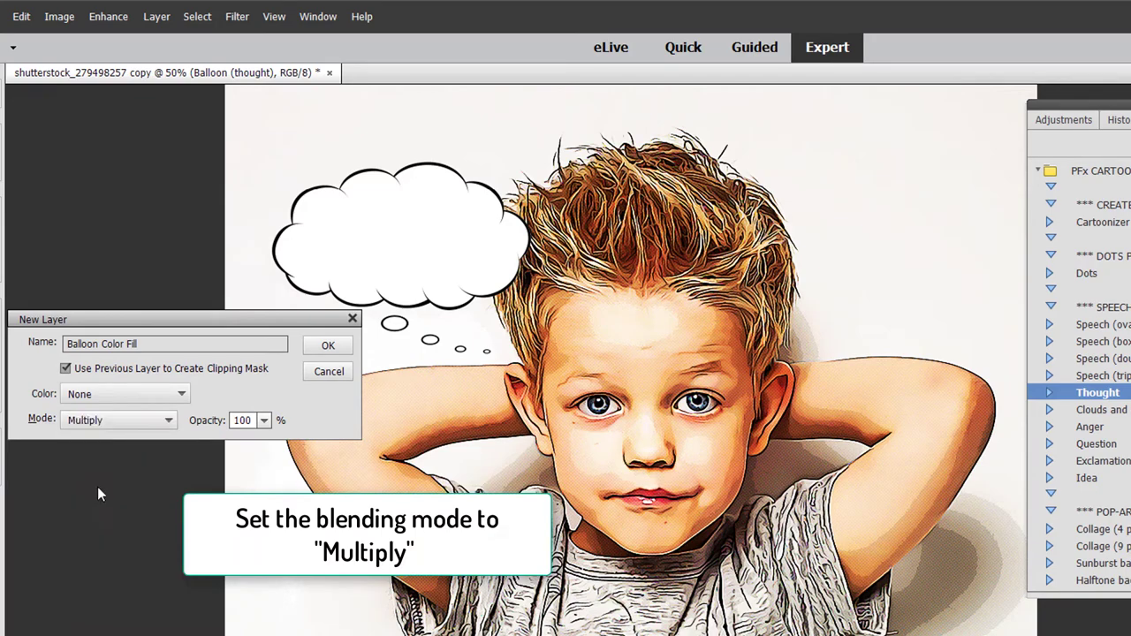
pyautogui.click(327, 344)
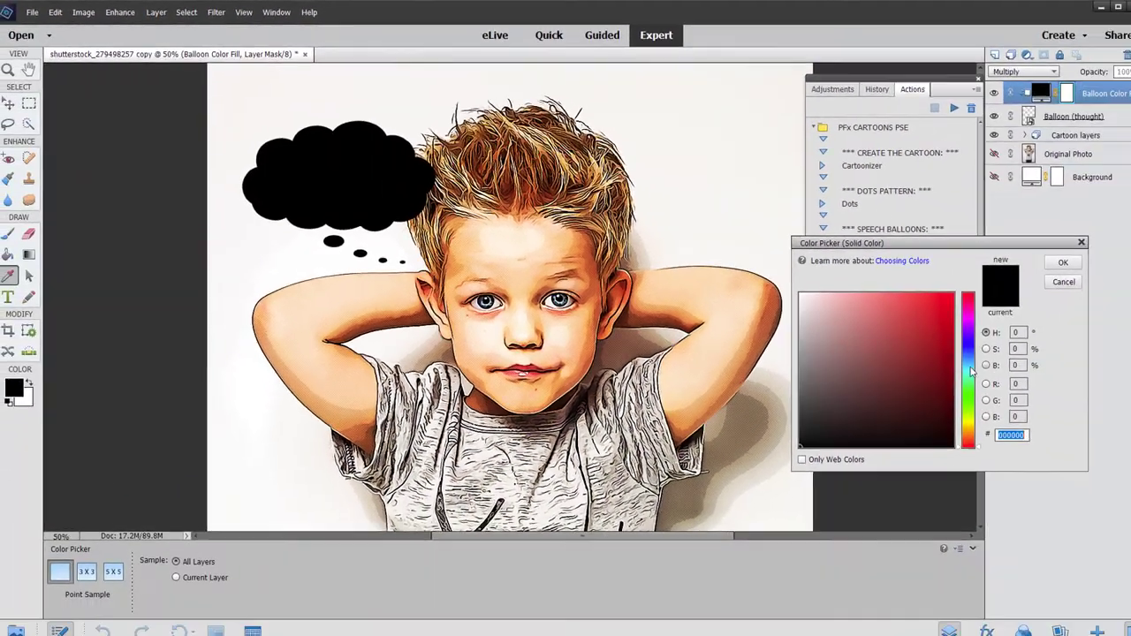
# Choose a light cyan colour for the Balloon Color Fill layer
pyautogui.click(934, 356)
pyautogui.click(851, 310)
pyautogui.click(844, 281)
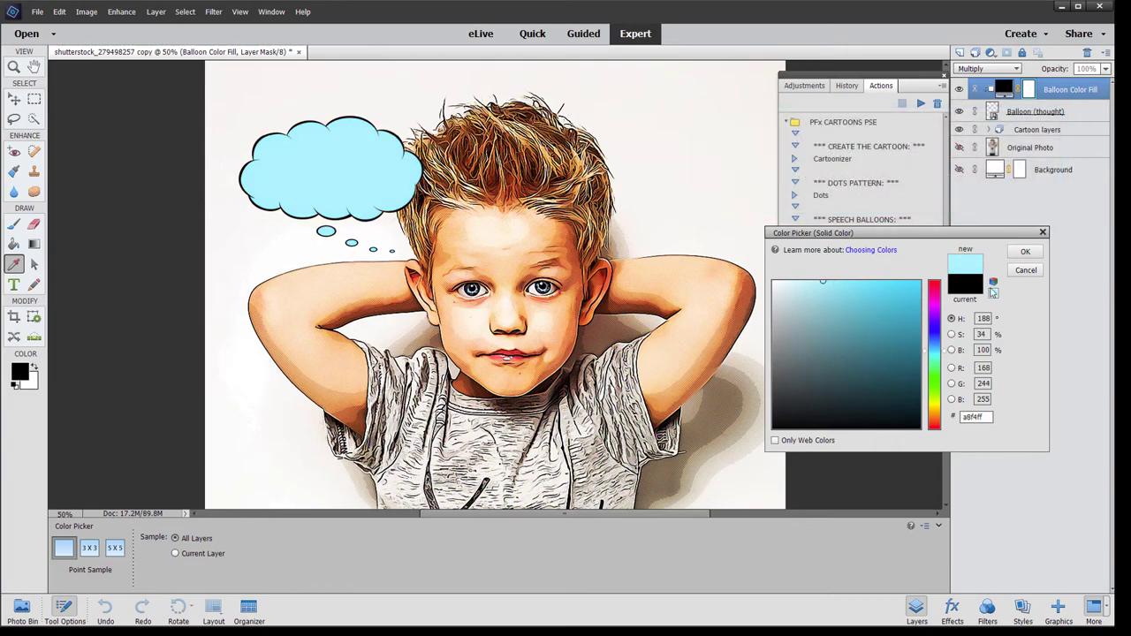
pyautogui.click(1025, 252)
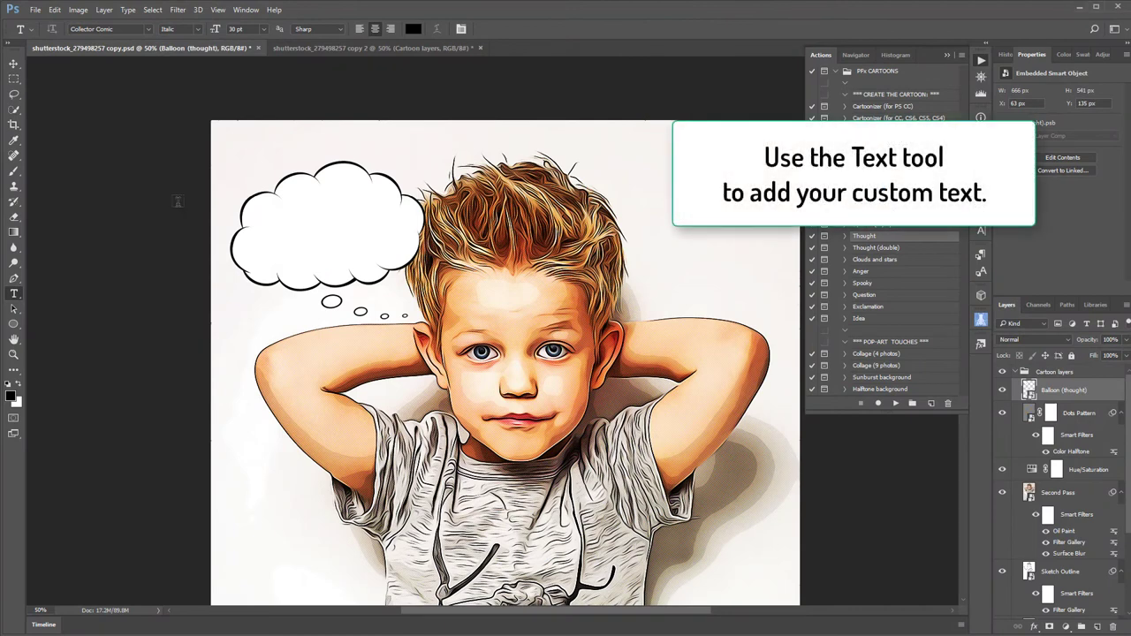
# Type 'Hola!' inside the thought balloon, centre it, and tilt it slightly
pyautogui.click(275, 244)
pyautogui.write('Hol')
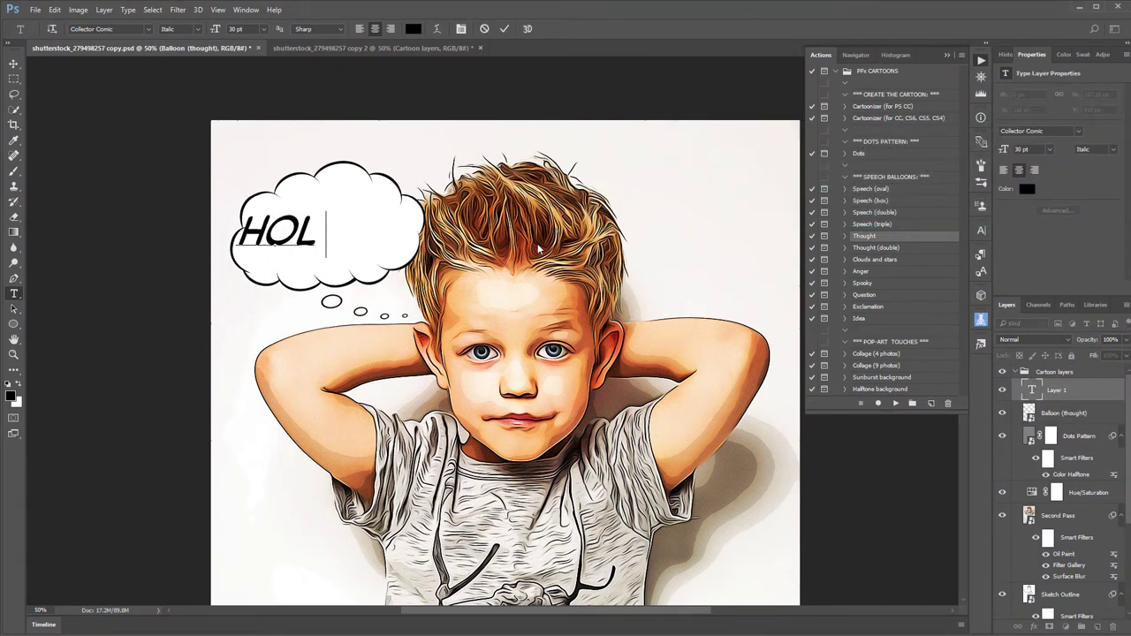
pyautogui.write('a!')
pyautogui.hotkey('ctrl', 'Return')
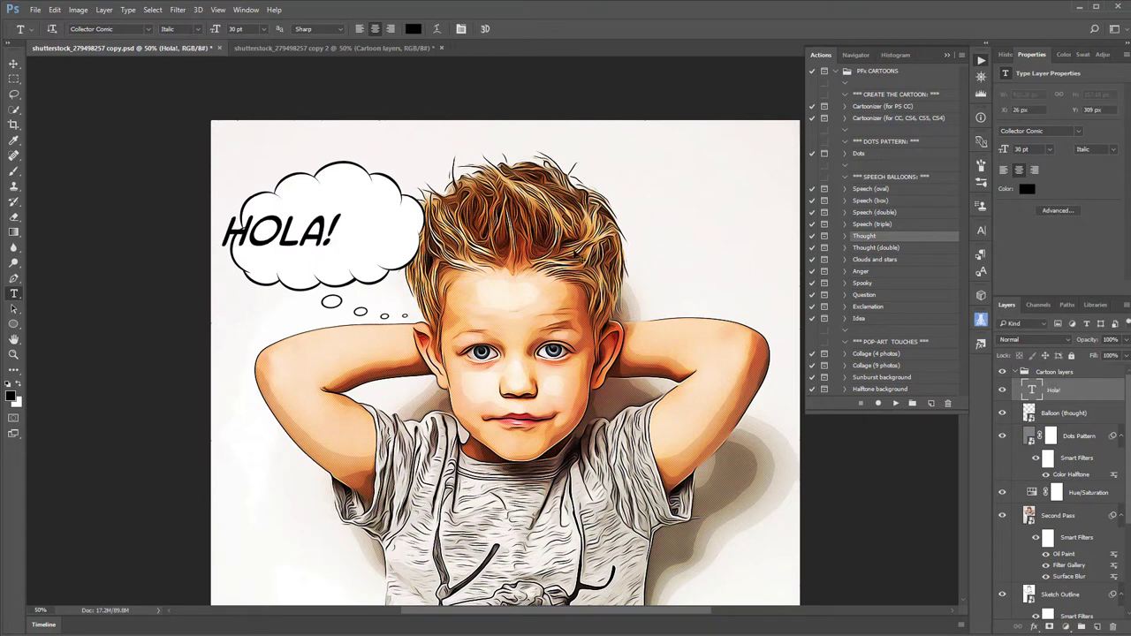
pyautogui.press('v')
pyautogui.moveTo(325, 247)
pyautogui.mouseDown()
pyautogui.moveTo(372, 246)
pyautogui.moveTo(412, 197)
pyautogui.mouseUp()
pyautogui.hotkey('ctrl', 't')
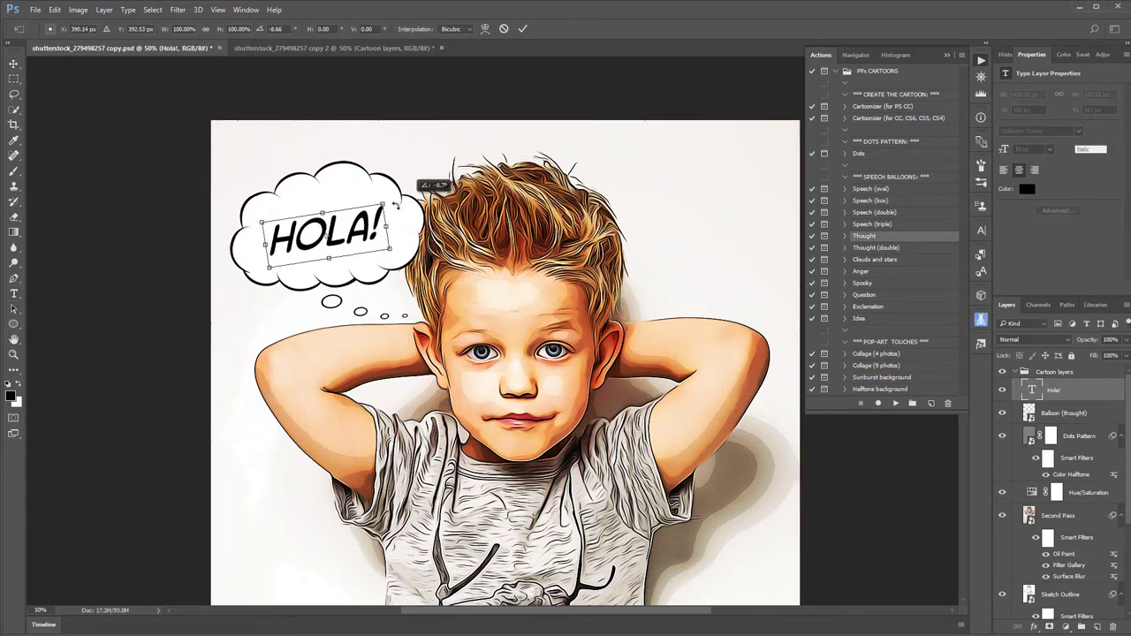
pyautogui.press('Return')
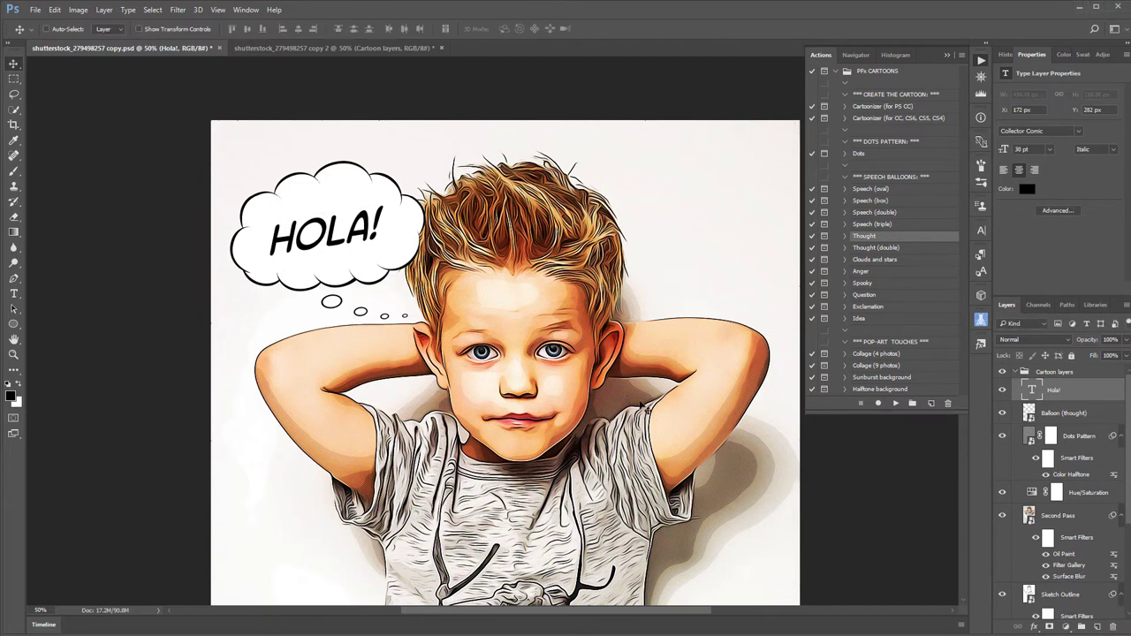
# Run the Clouds and stars balloon action, then stretch, tilt and enlarge the new balloon
pyautogui.click(899, 261)
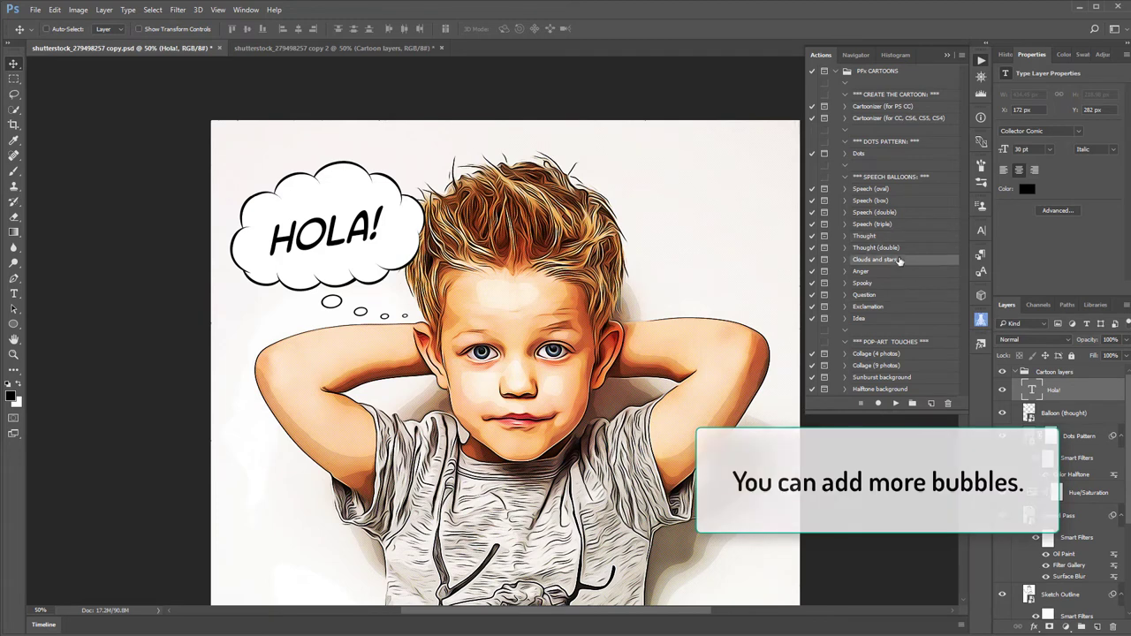
pyautogui.click(896, 403)
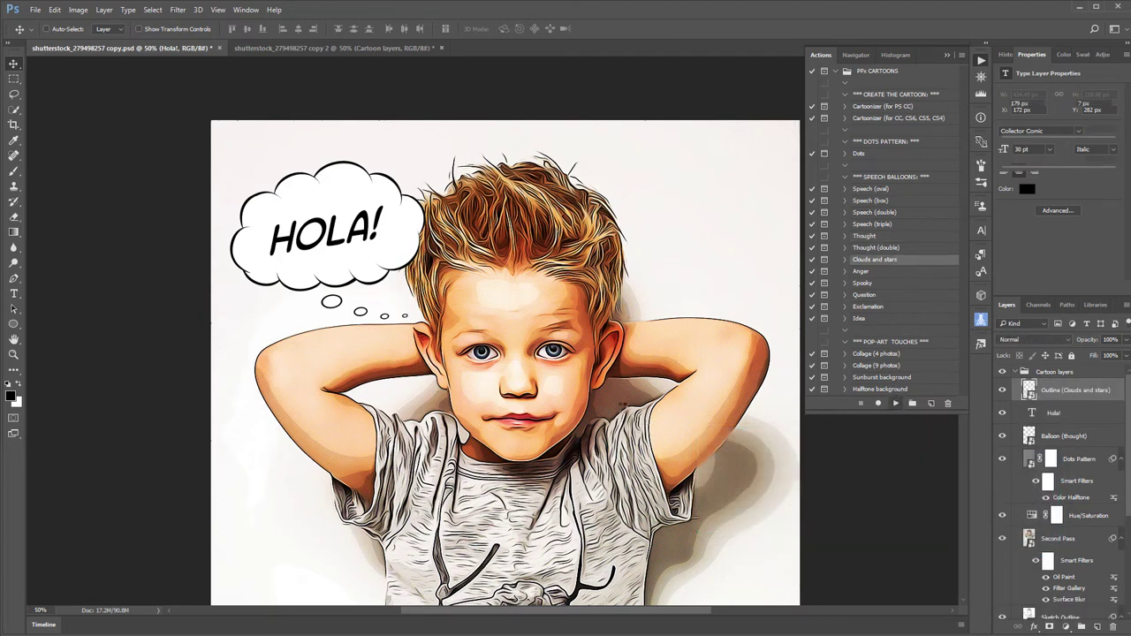
pyautogui.click(585, 306)
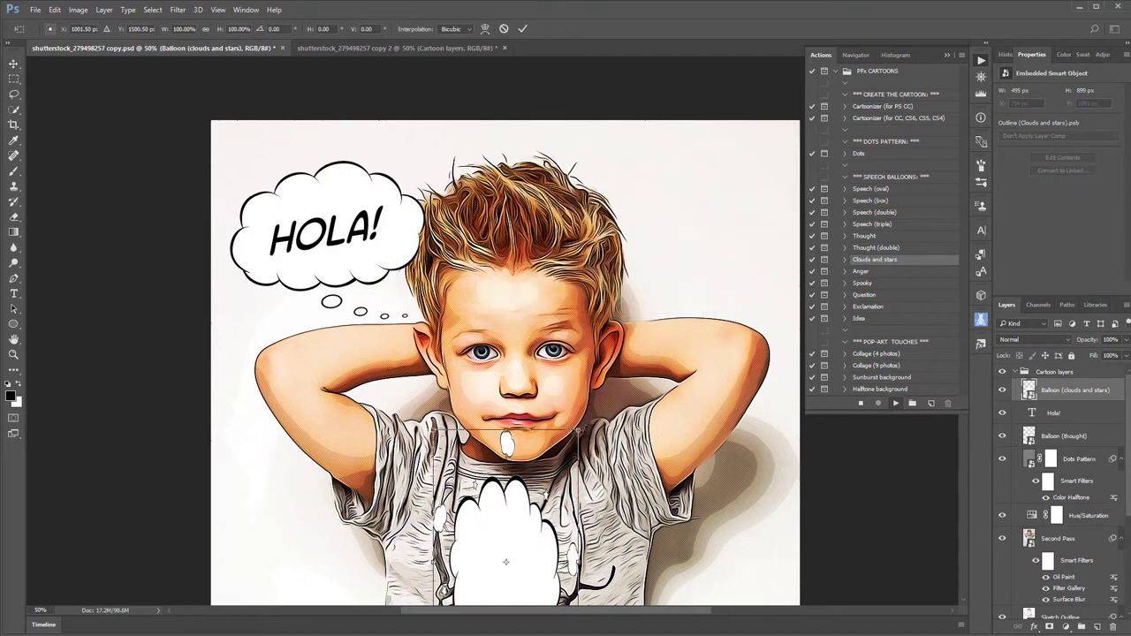
pyautogui.moveTo(584, 430); pyautogui.dragTo(681, 502)
pyautogui.moveTo(610, 557); pyautogui.dragTo(720, 181)
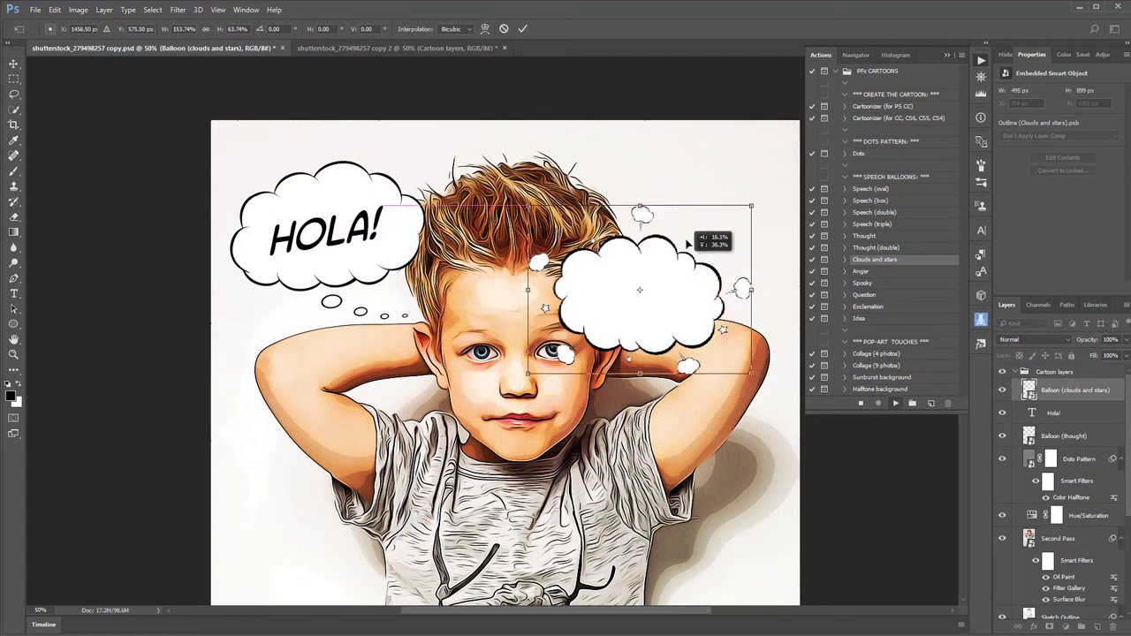
pyautogui.moveTo(519, 142); pyautogui.dragTo(510, 163)
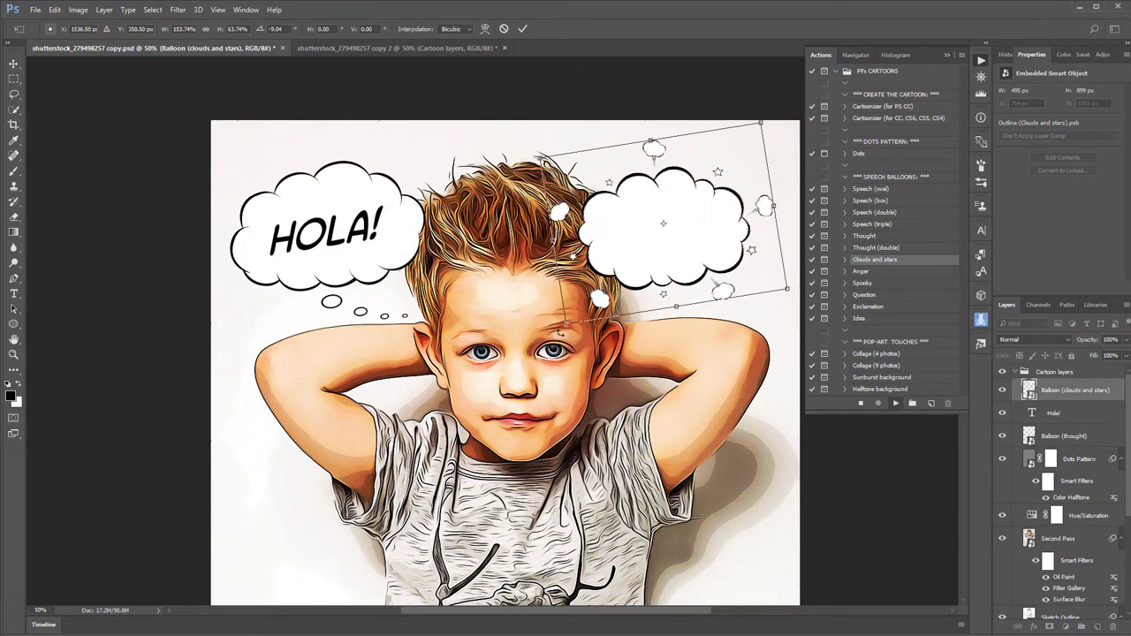
pyautogui.moveTo(565, 324); pyautogui.dragTo(591, 343)
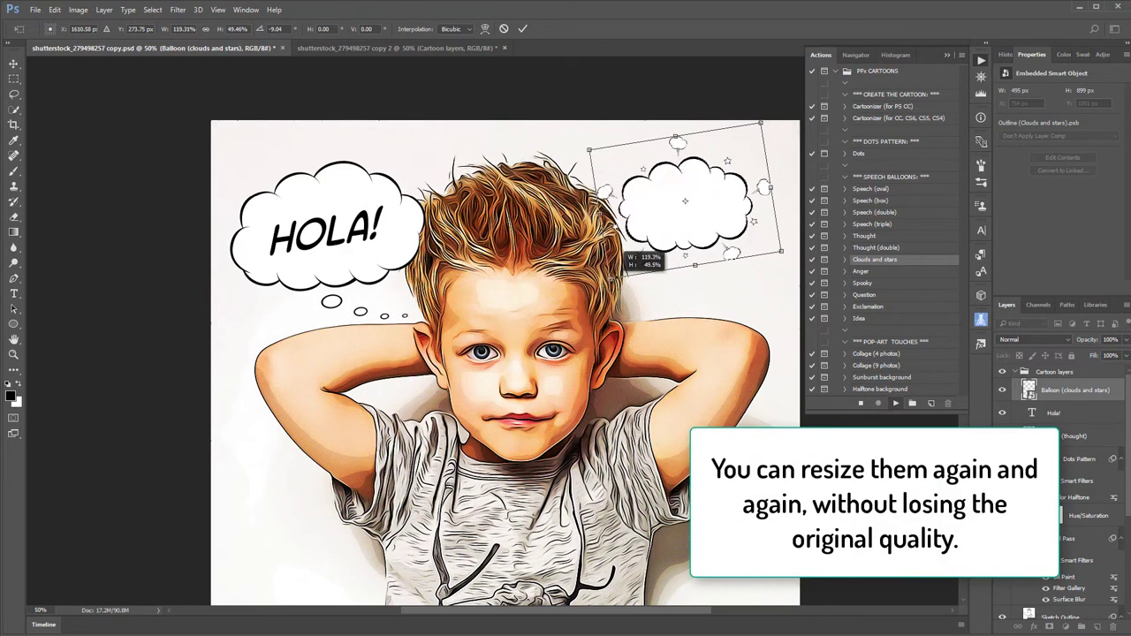
pyautogui.moveTo(591, 343); pyautogui.dragTo(269, 541)
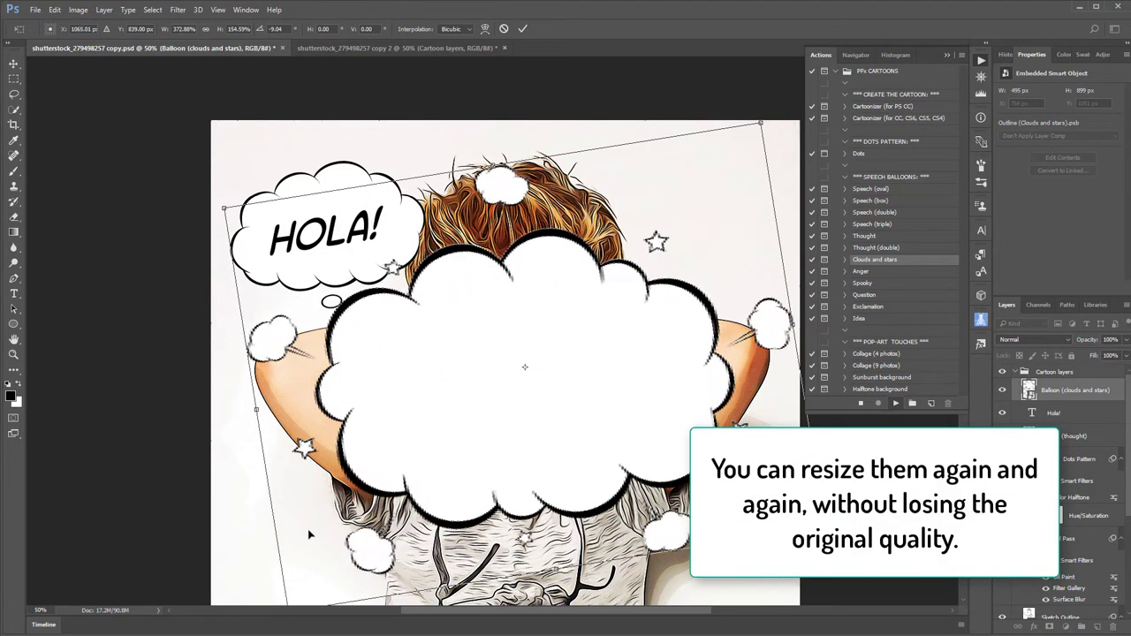
pyautogui.press('Return')
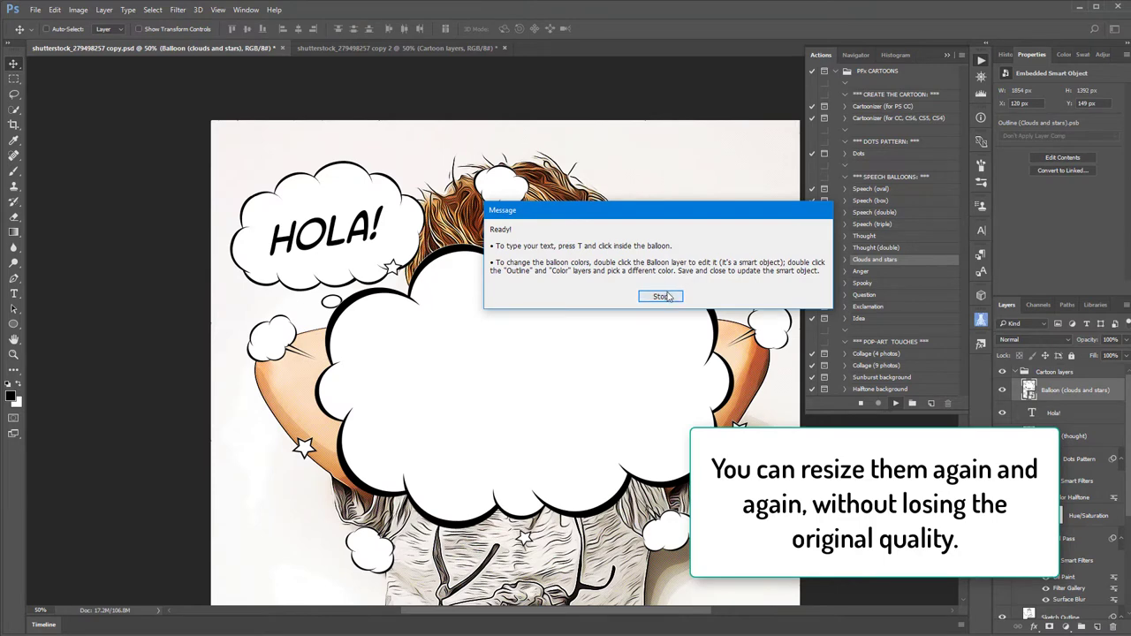
pyautogui.click(661, 297)
# Resize and reposition the cloud balloon until it sits small in the upper-right corner
pyautogui.hotkey('ctrl', 't')
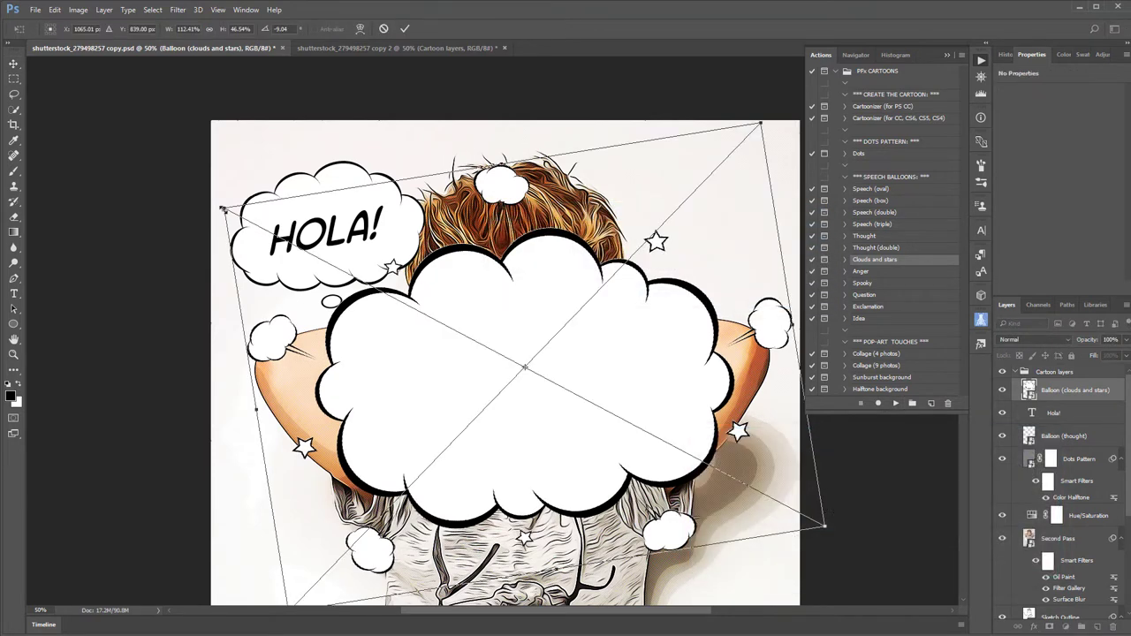
pyautogui.moveTo(223, 208); pyautogui.dragTo(467, 305)
pyautogui.moveTo(526, 358)
pyautogui.mouseDown()
pyautogui.moveTo(638, 245)
pyautogui.moveTo(650, 252)
pyautogui.mouseUp()
pyautogui.press('Return')
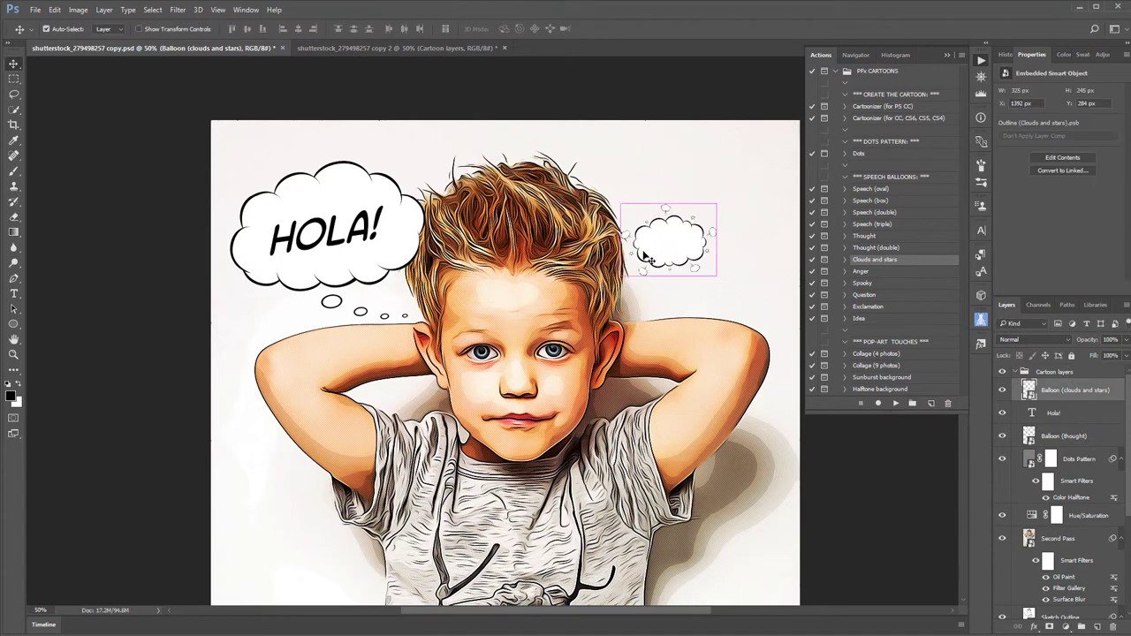
pyautogui.hotkey('ctrl', 't')
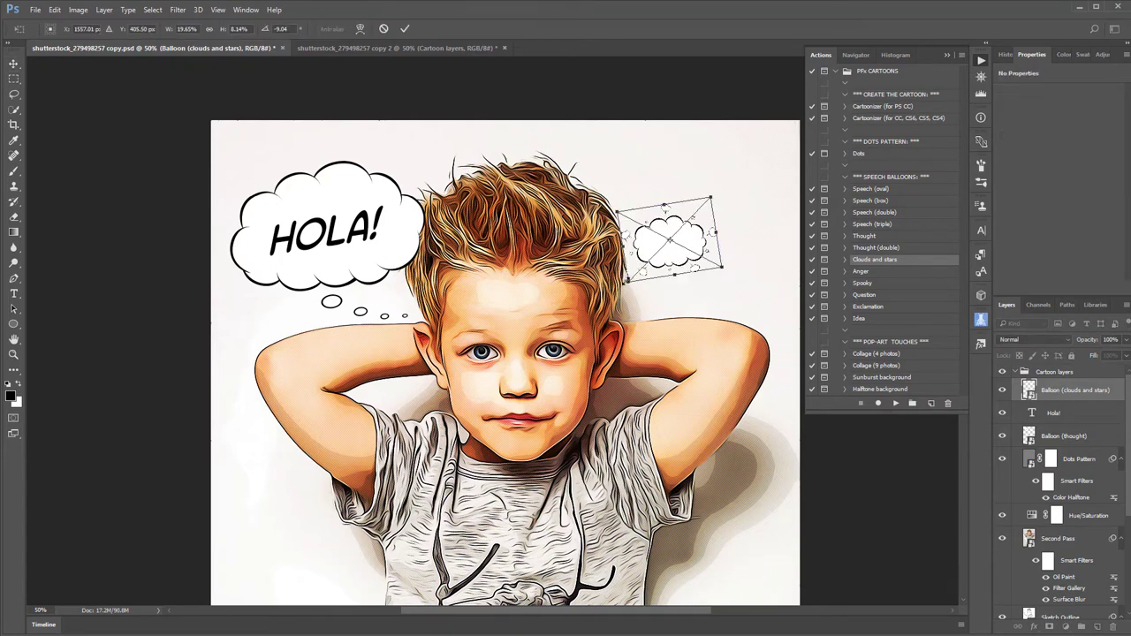
pyautogui.moveTo(628, 281); pyautogui.dragTo(429, 518)
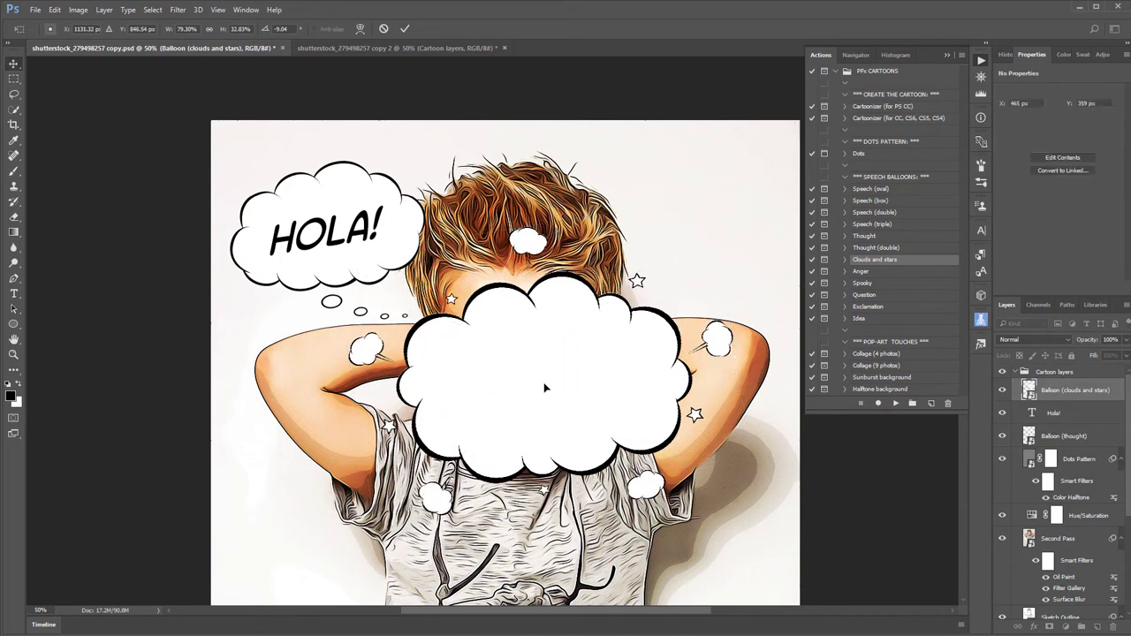
pyautogui.press('Return')
pyautogui.moveTo(604, 392); pyautogui.dragTo(609, 323)
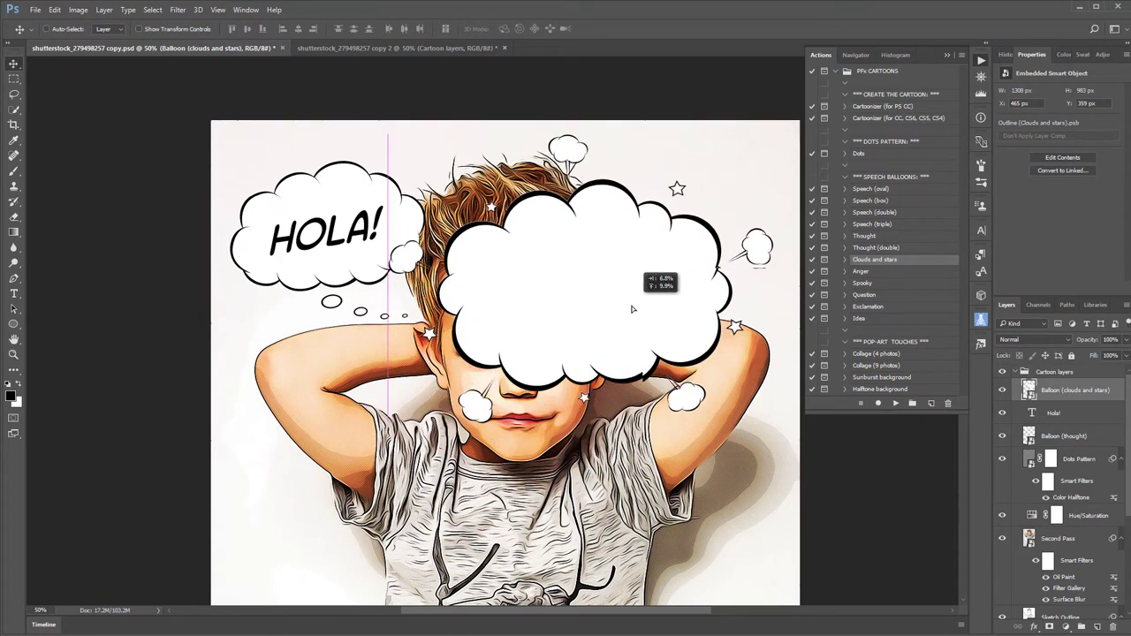
pyautogui.hotkey('ctrl', 't')
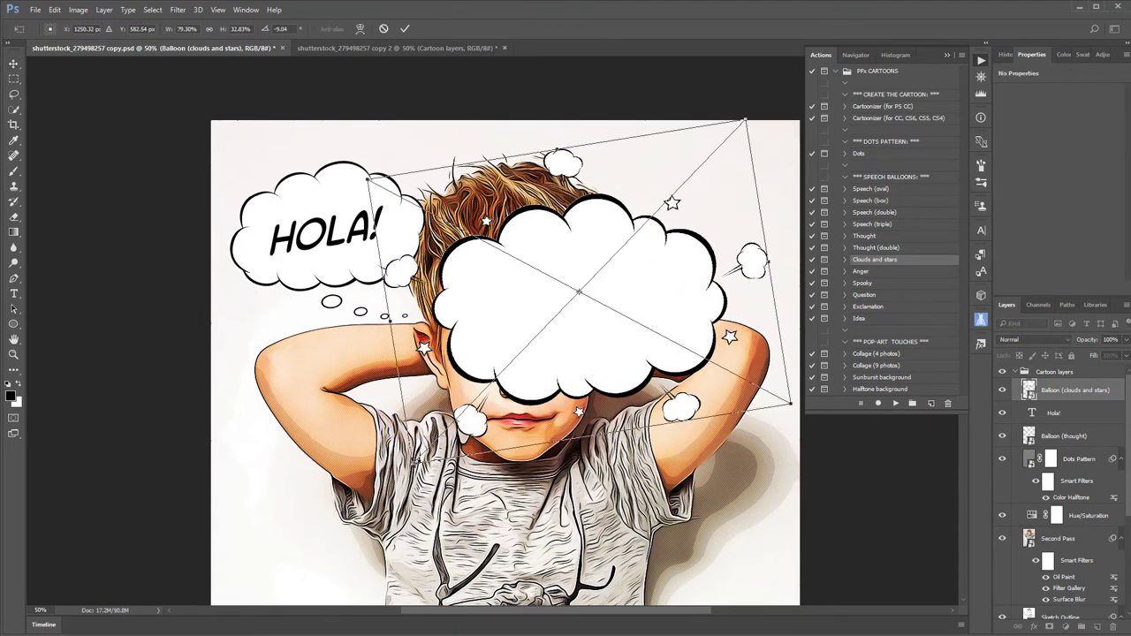
pyautogui.moveTo(440, 412); pyautogui.dragTo(719, 253)
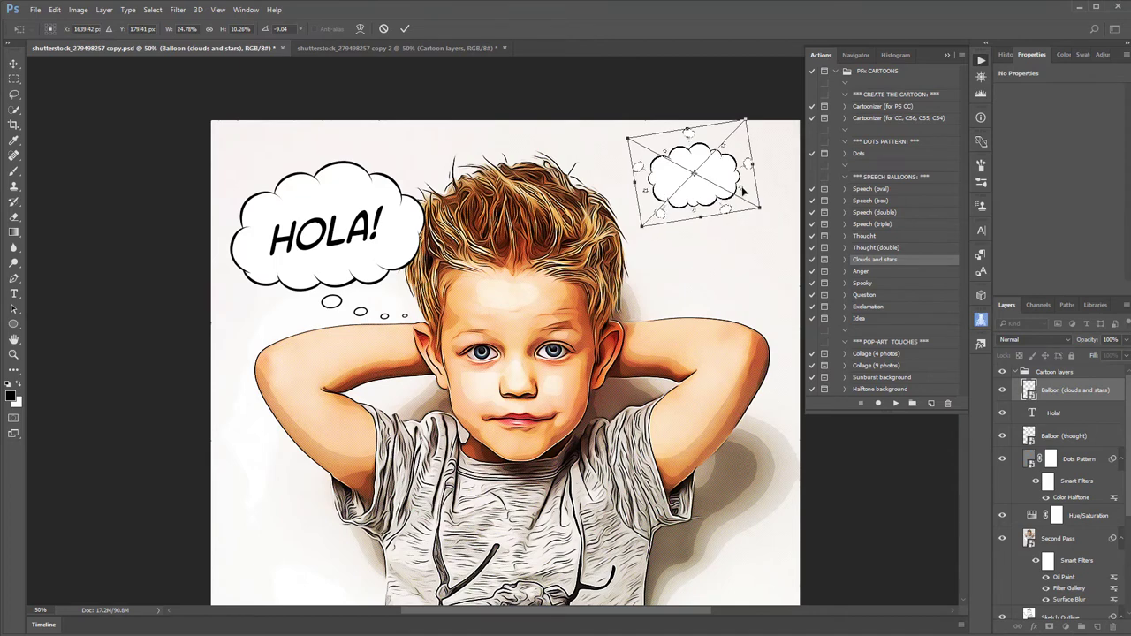
pyautogui.moveTo(717, 172); pyautogui.dragTo(718, 243)
pyautogui.press('Return')
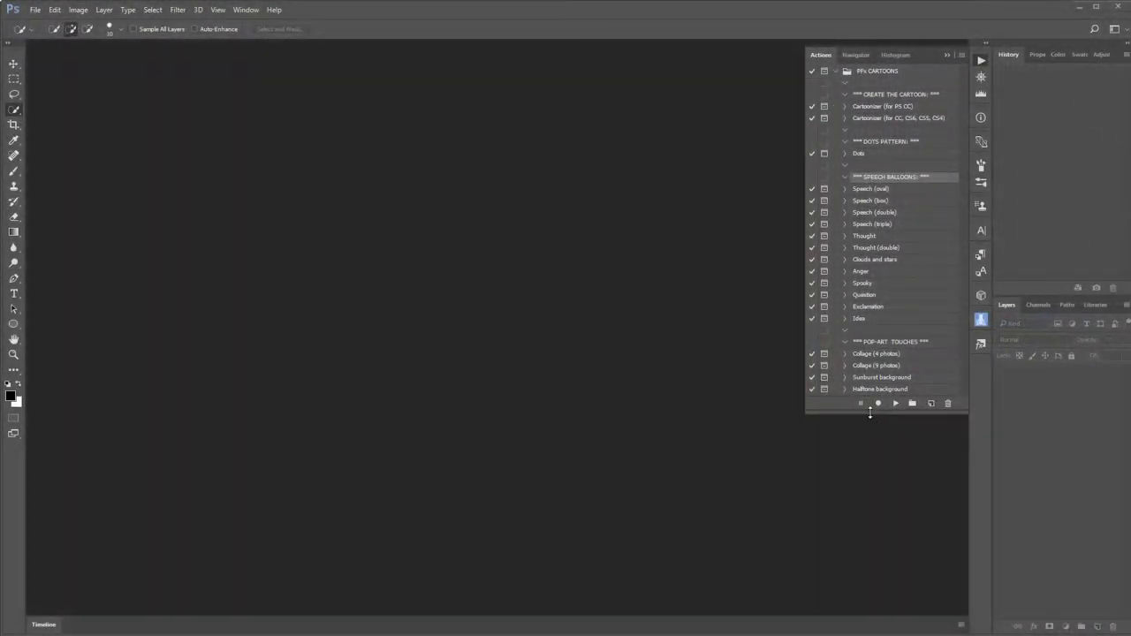
# Browse the POP-ART TOUCHES actions, then open shutterstock_169057235.psd from the recent files
pyautogui.click(867, 354)
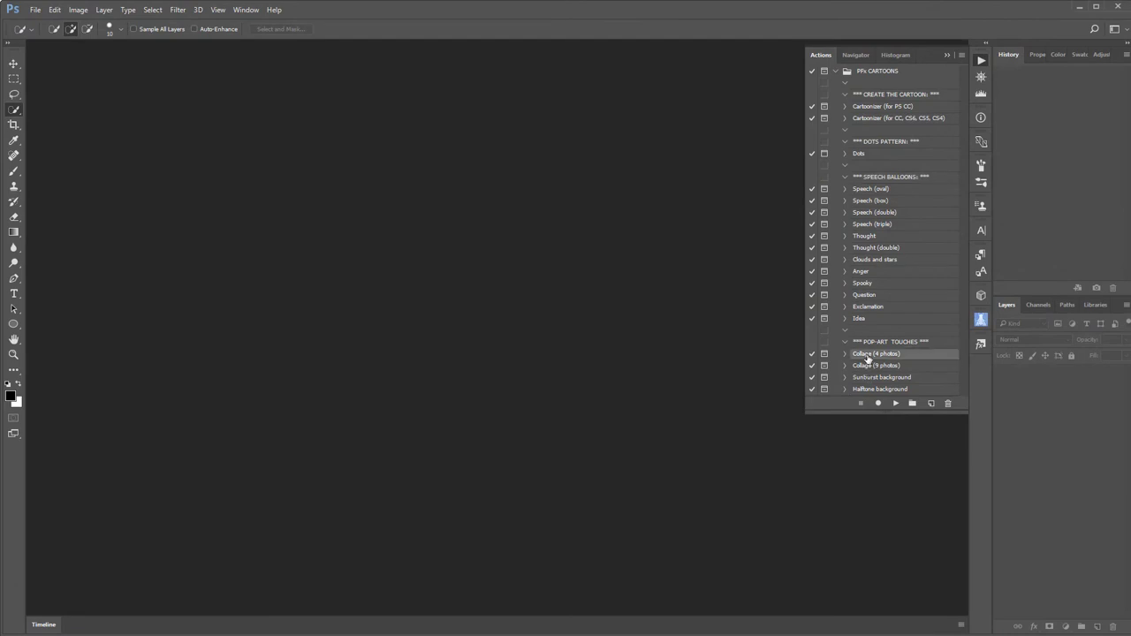
pyautogui.keyDown('shift'); pyautogui.click(916, 390); pyautogui.keyUp('shift')
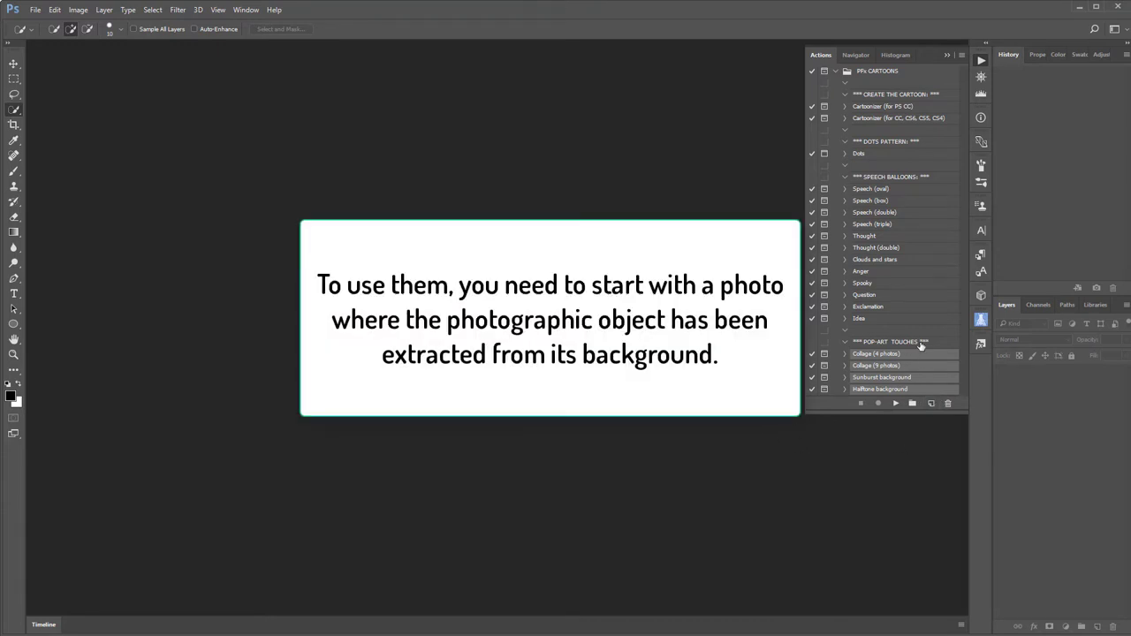
pyautogui.click(920, 343)
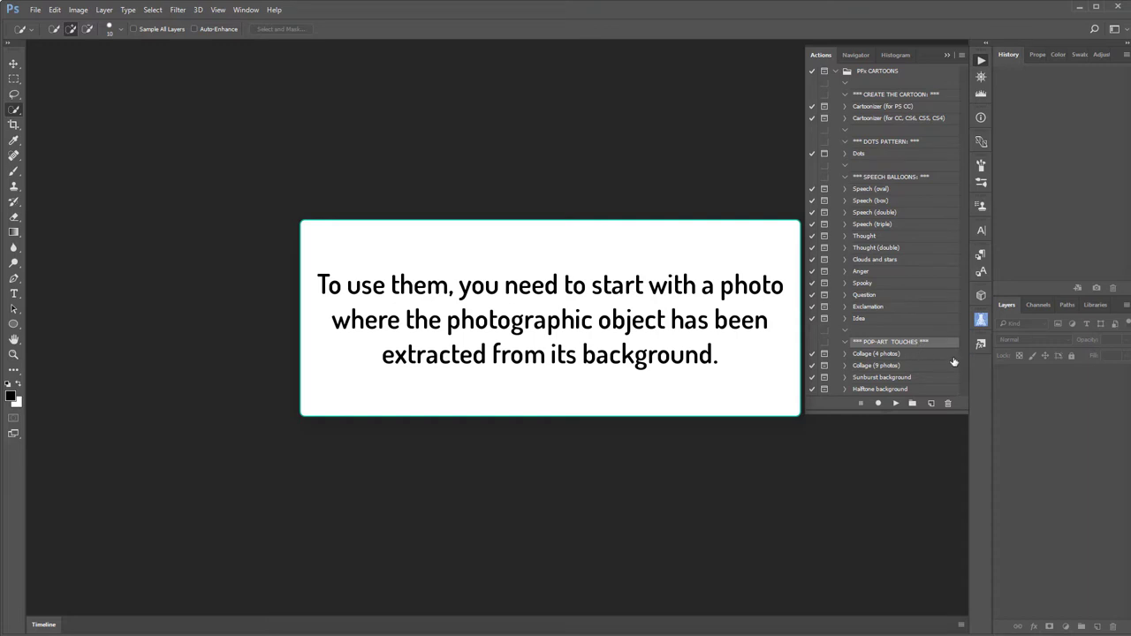
pyautogui.click(35, 10)
pyautogui.moveTo(58, 78)
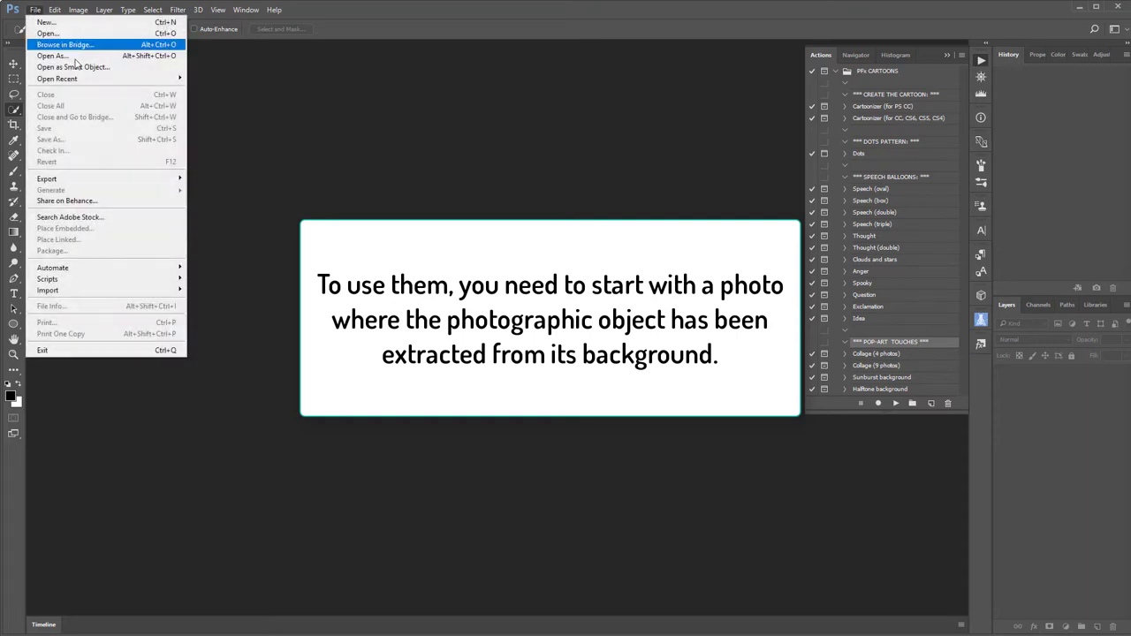
pyautogui.click(257, 79)
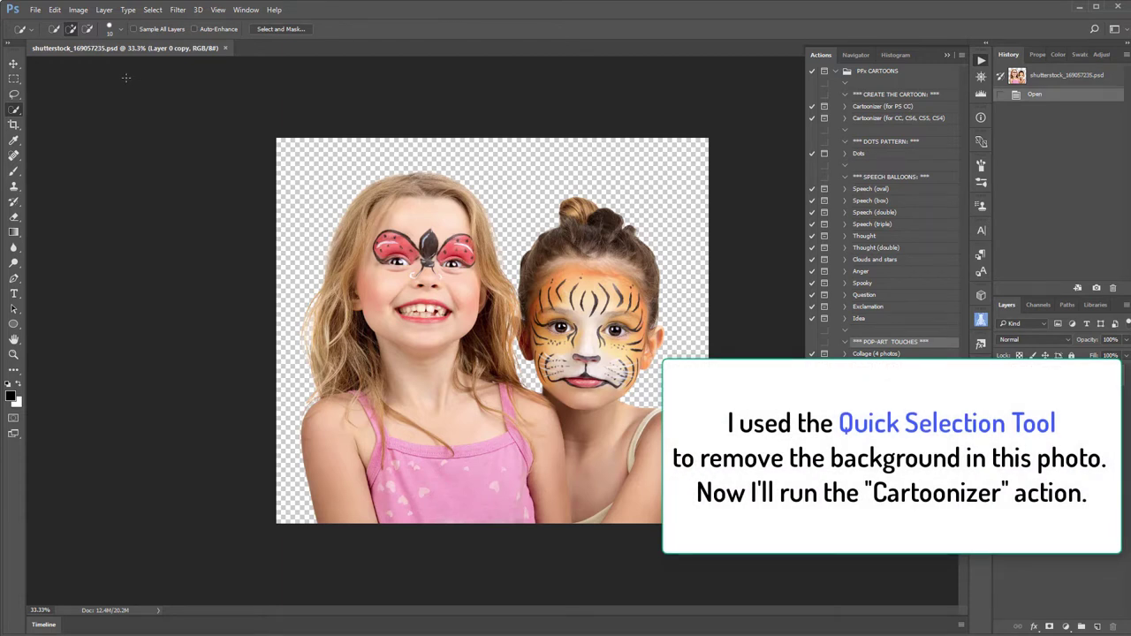
# Play the Cartoonizer (for PS CC) action on the girls' photo and confirm to continue
pyautogui.scroll(2, 436, 246)
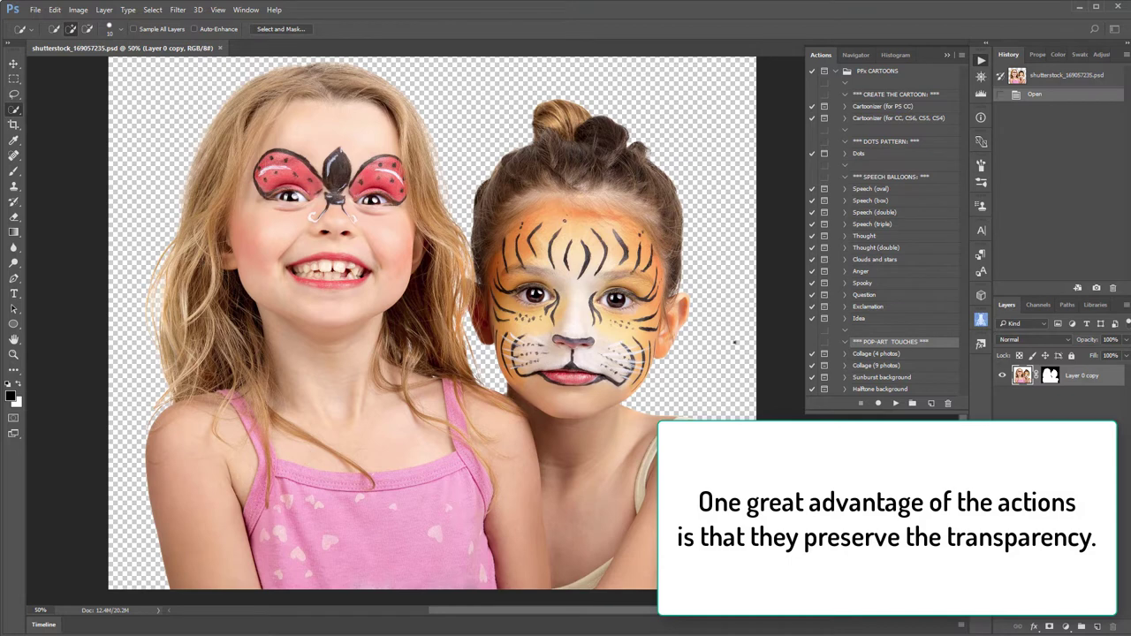
pyautogui.click(895, 107)
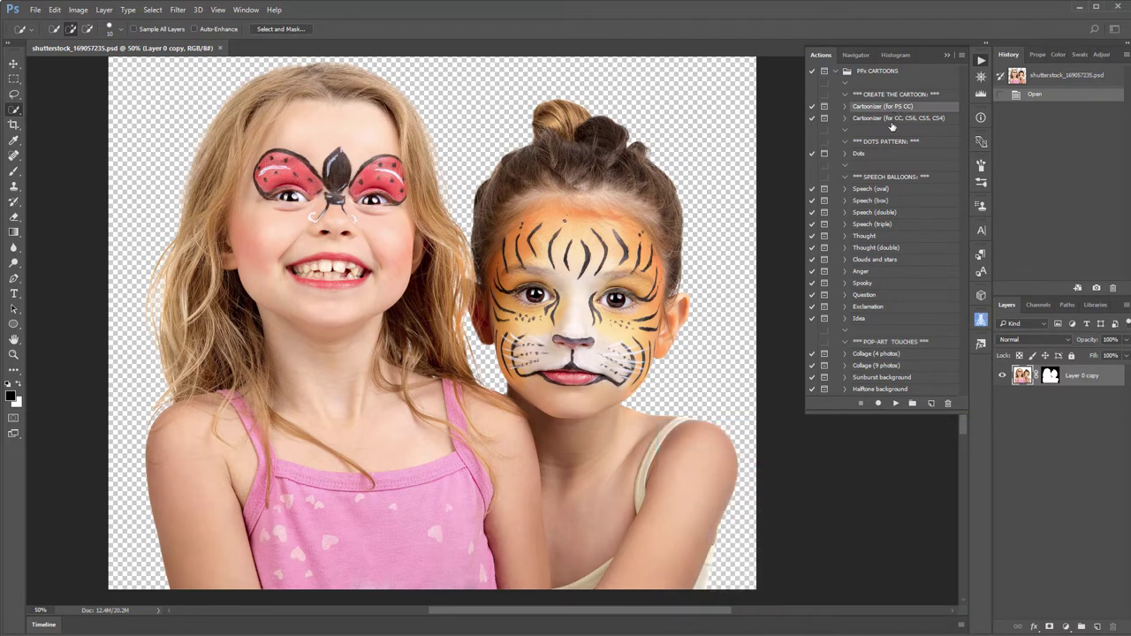
pyautogui.click(895, 404)
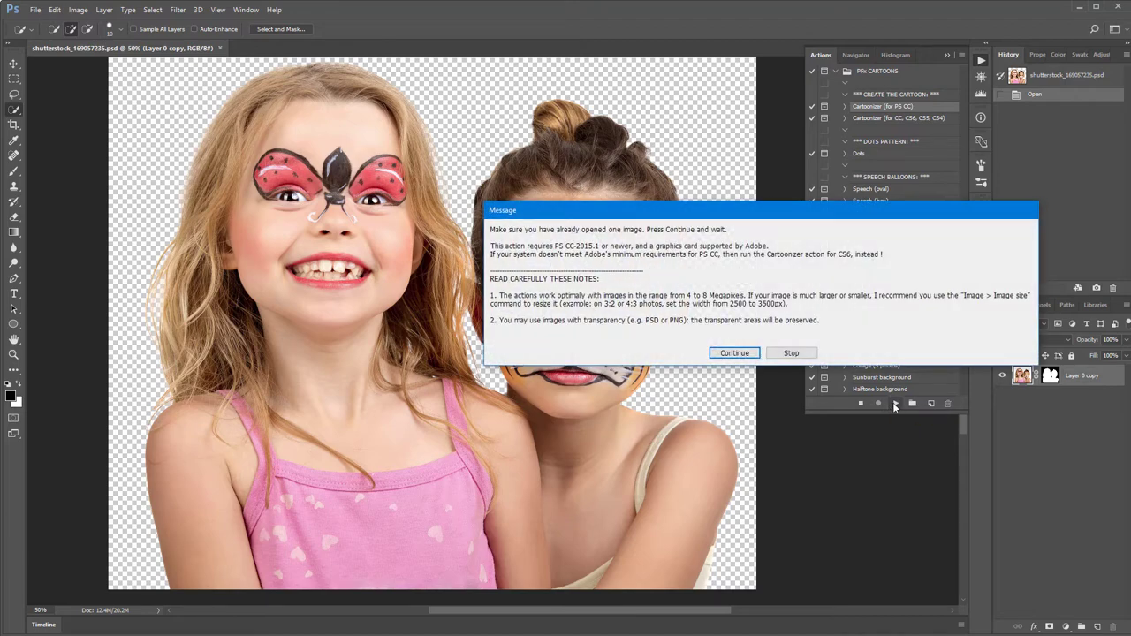
pyautogui.click(734, 354)
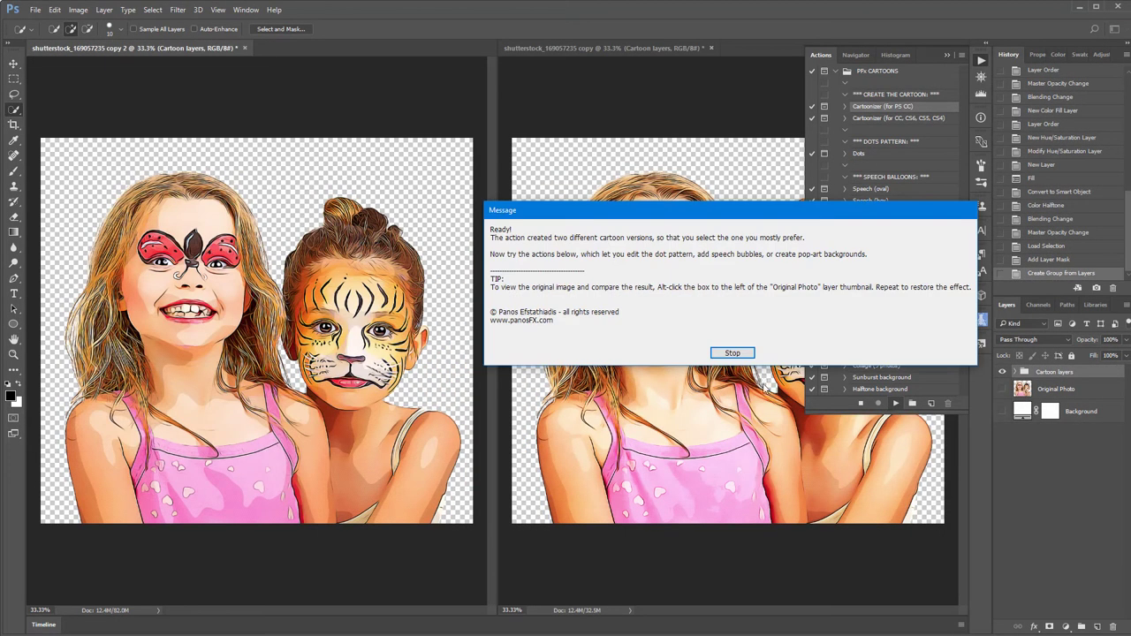
# Compare the two cartoon versions up close, then close the left 'copy 2' document
pyautogui.click(732, 353)
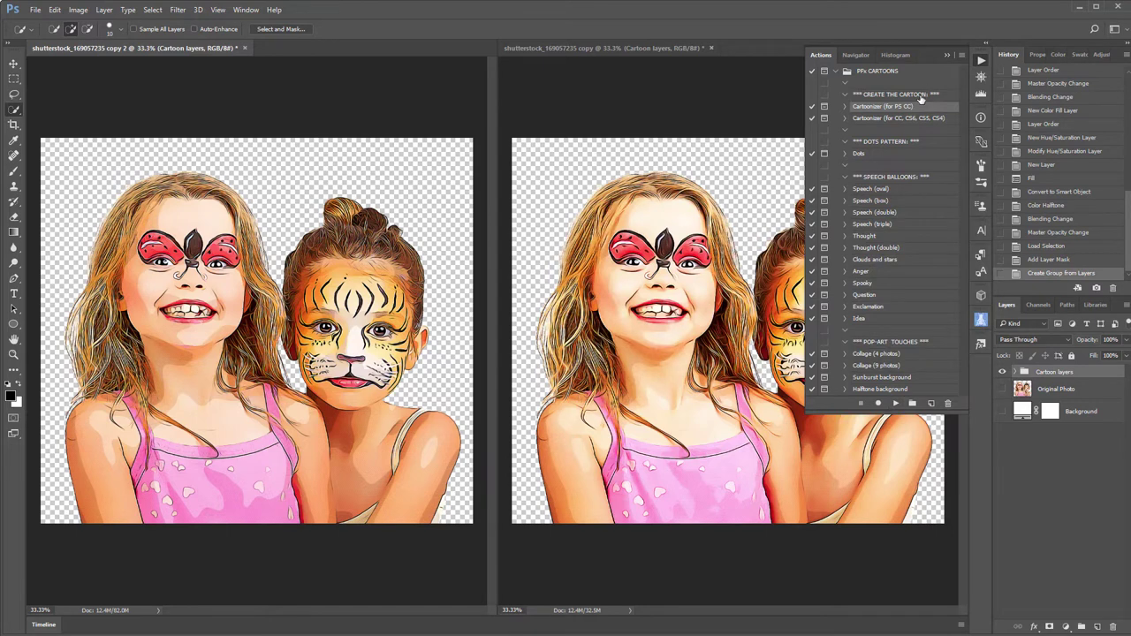
pyautogui.click(946, 55)
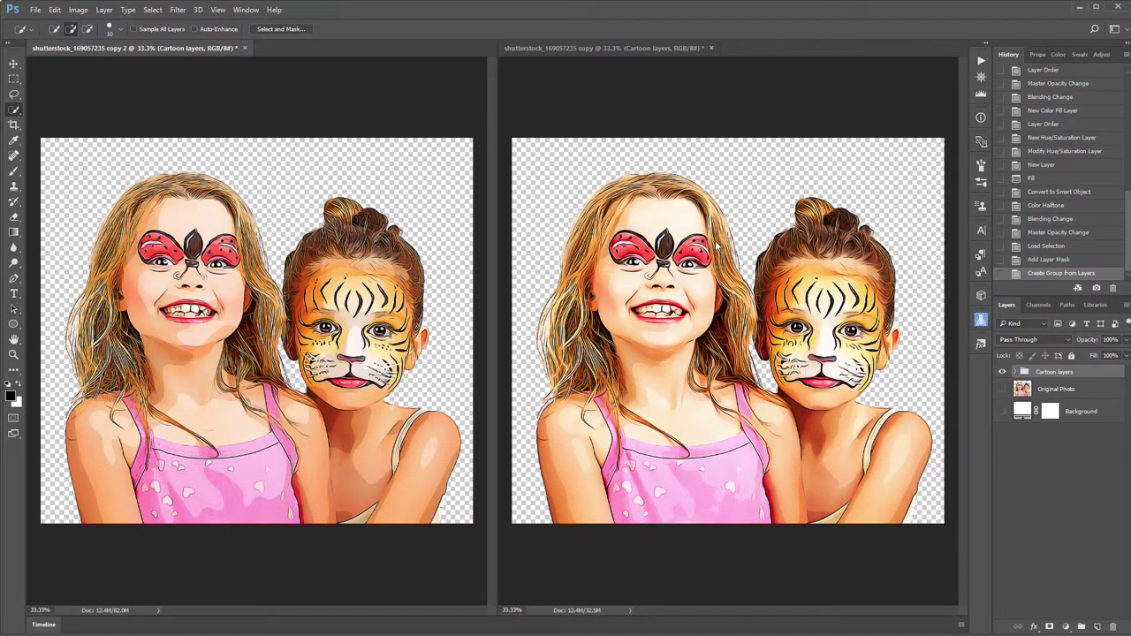
pyautogui.click(709, 263)
pyautogui.scroll(1, 707, 292)
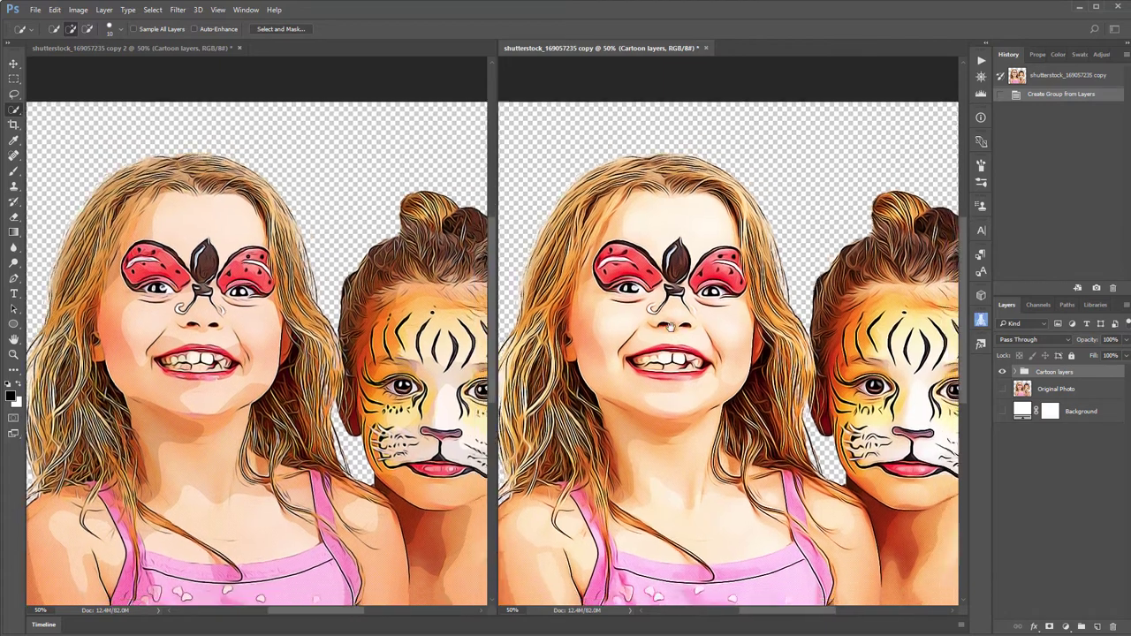
pyautogui.moveTo(694, 353); pyautogui.dragTo(669, 282)
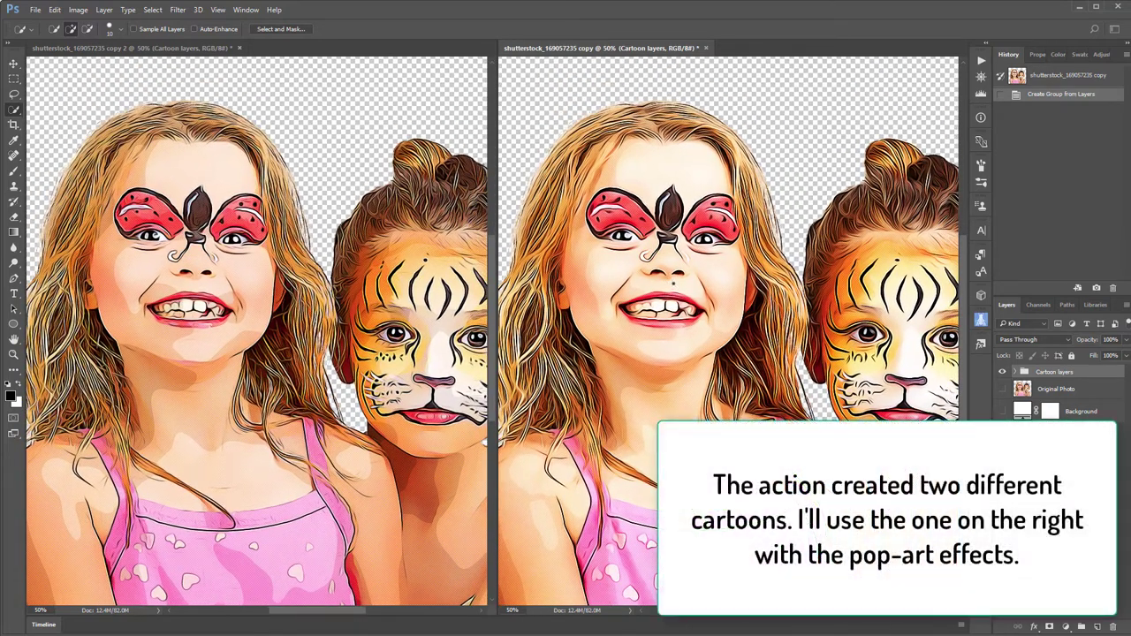
pyautogui.scroll(-1, 672, 283)
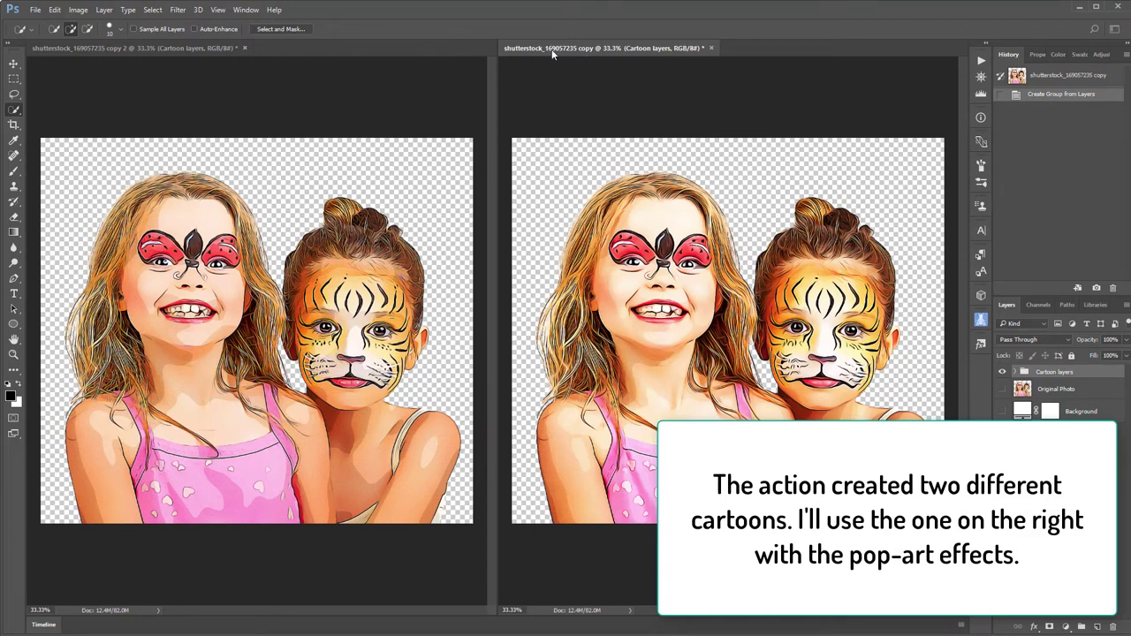
pyautogui.click(245, 48)
pyautogui.click(571, 261)
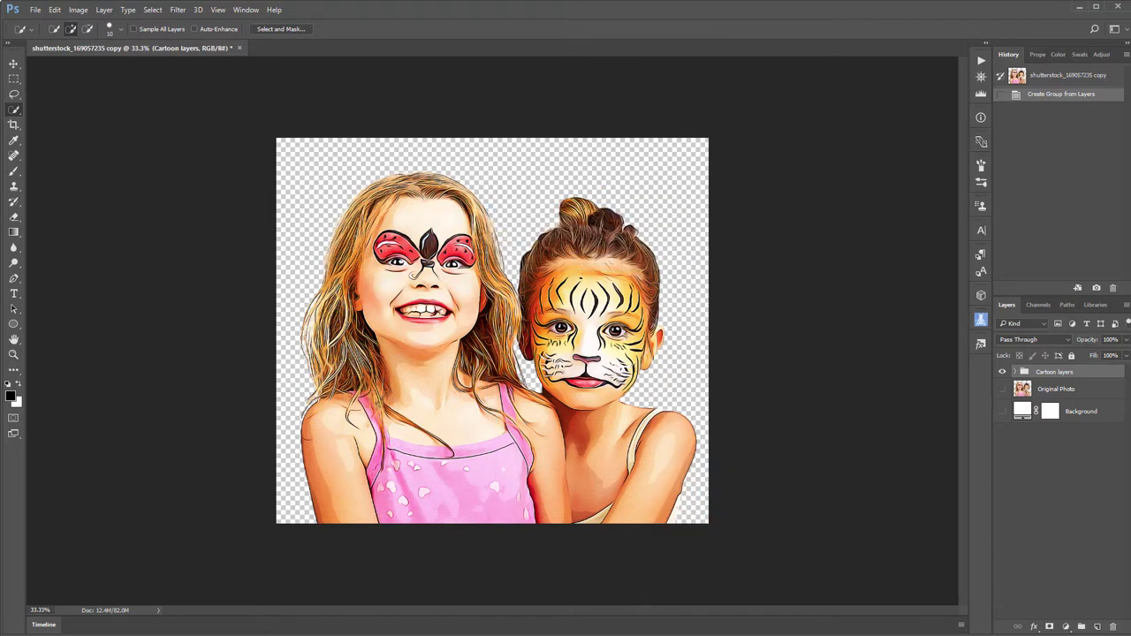
# Run the Collage (4 photos) action to build the red, blue, green and yellow tiles, then inspect them
pyautogui.press('v')
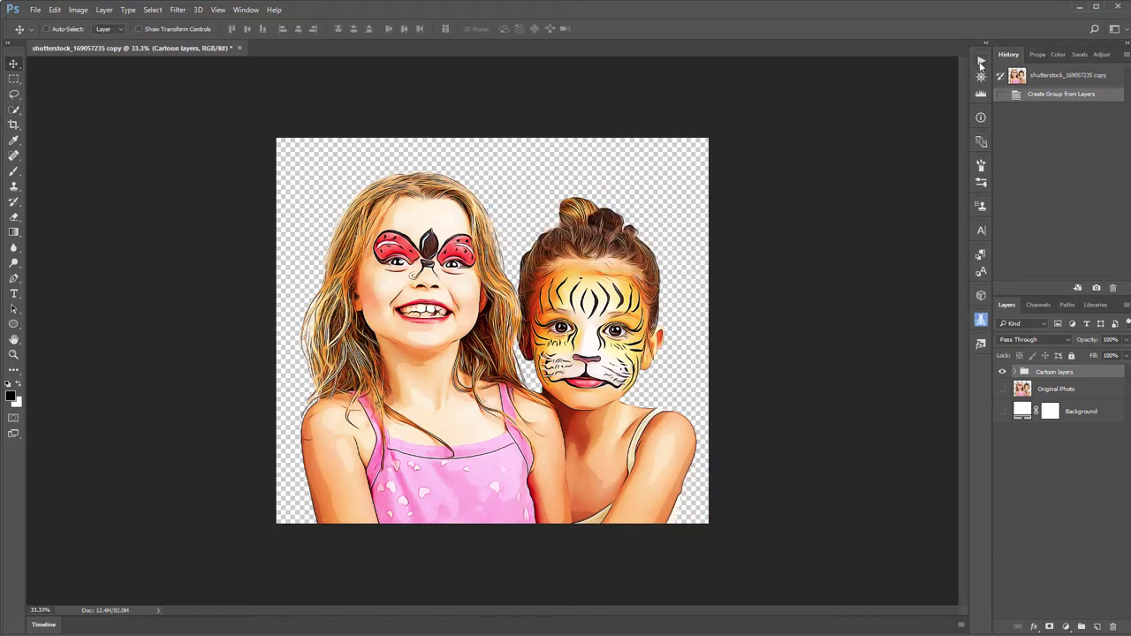
pyautogui.click(980, 64)
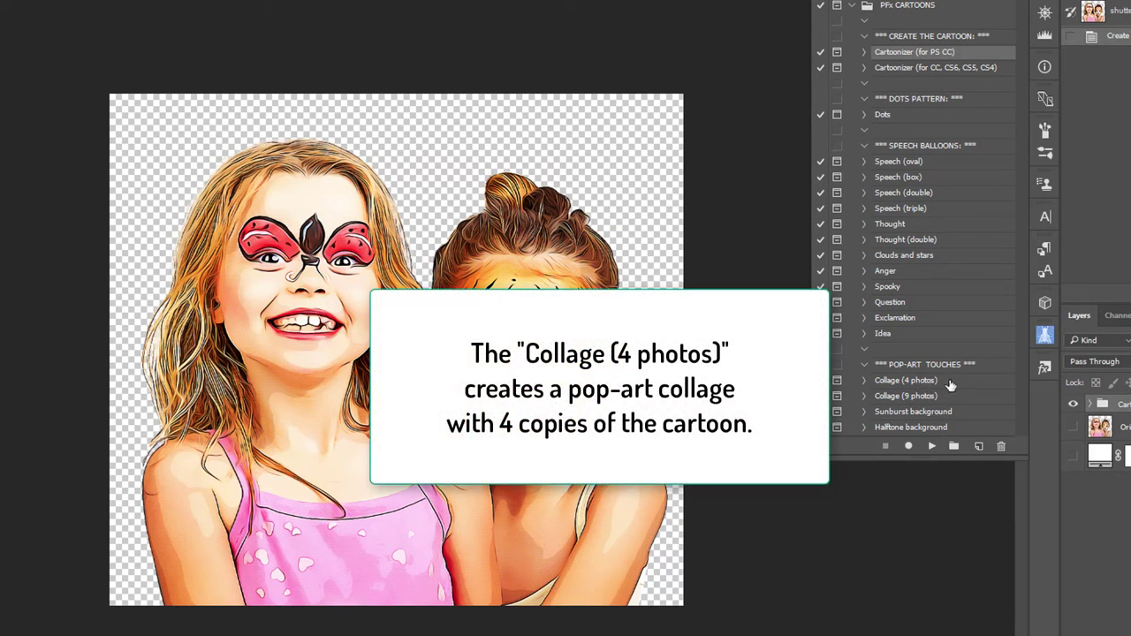
pyautogui.click(950, 383)
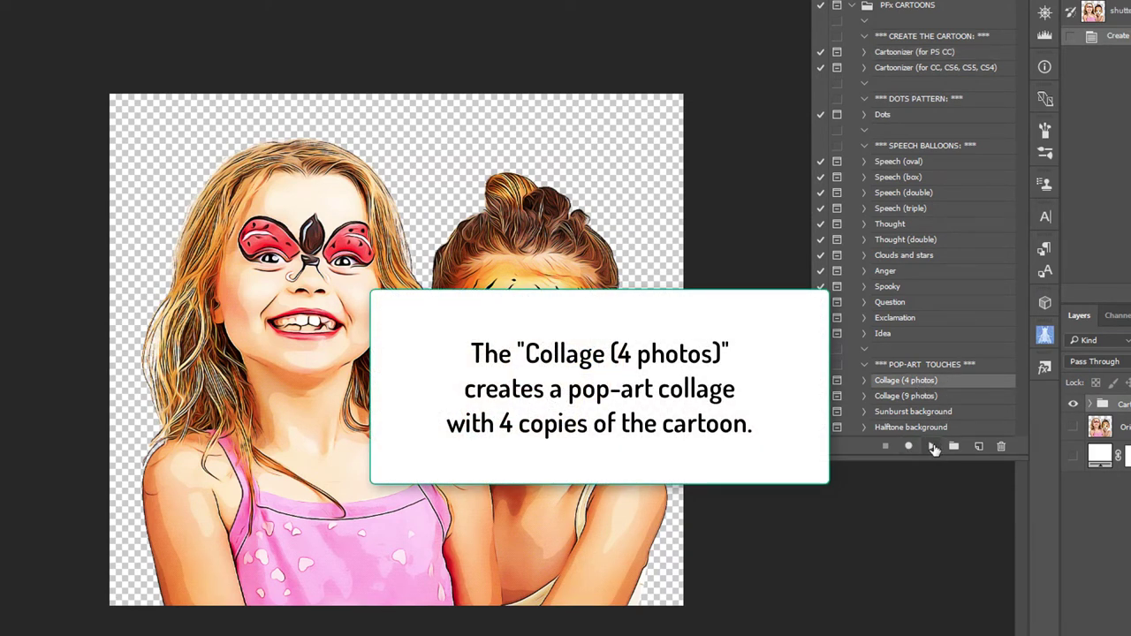
pyautogui.click(932, 447)
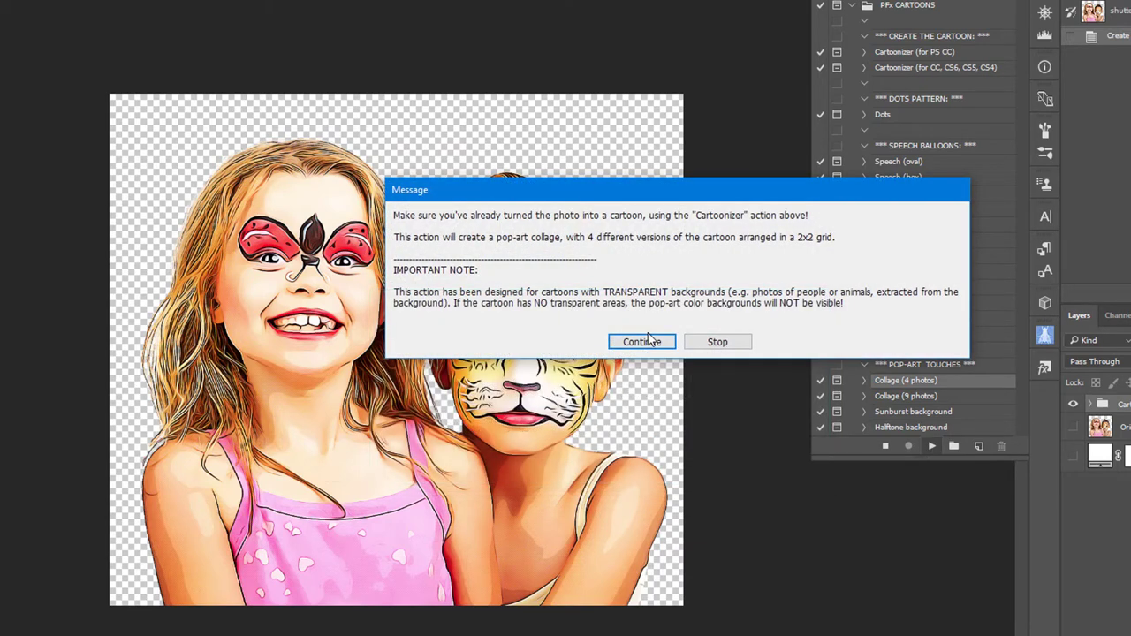
pyautogui.click(642, 342)
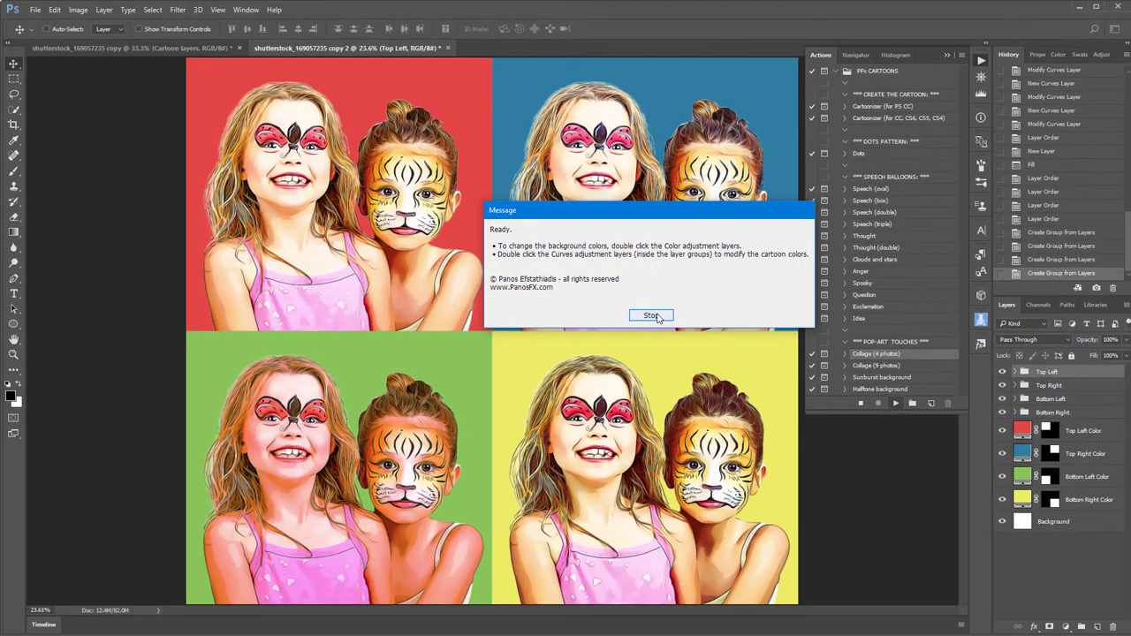
pyautogui.click(656, 317)
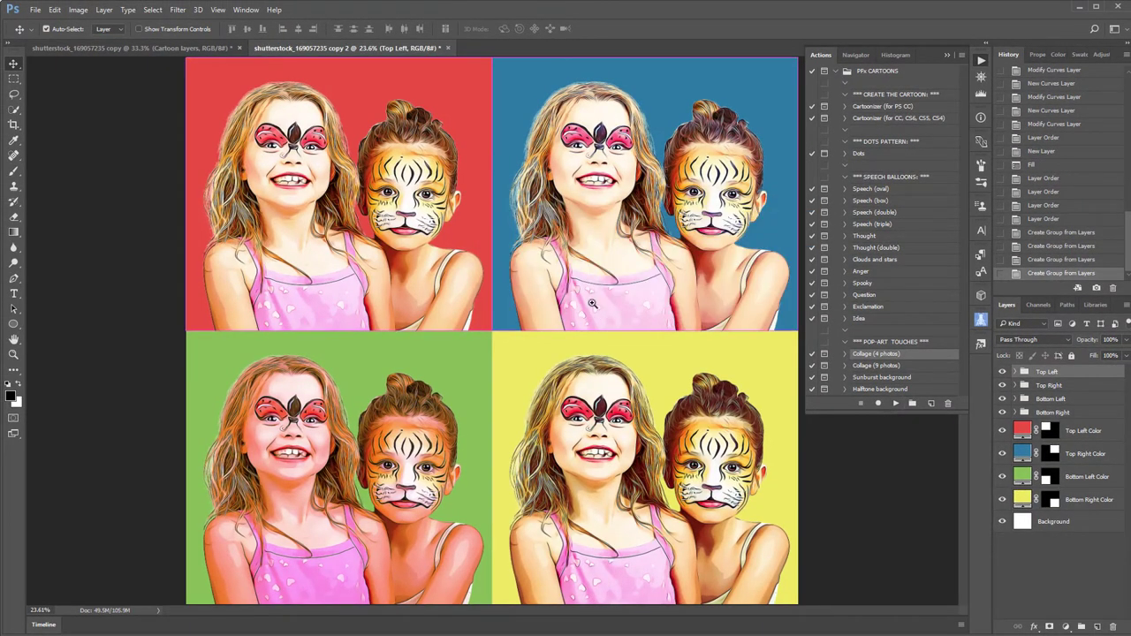
pyautogui.hotkey('ctrl', '-')
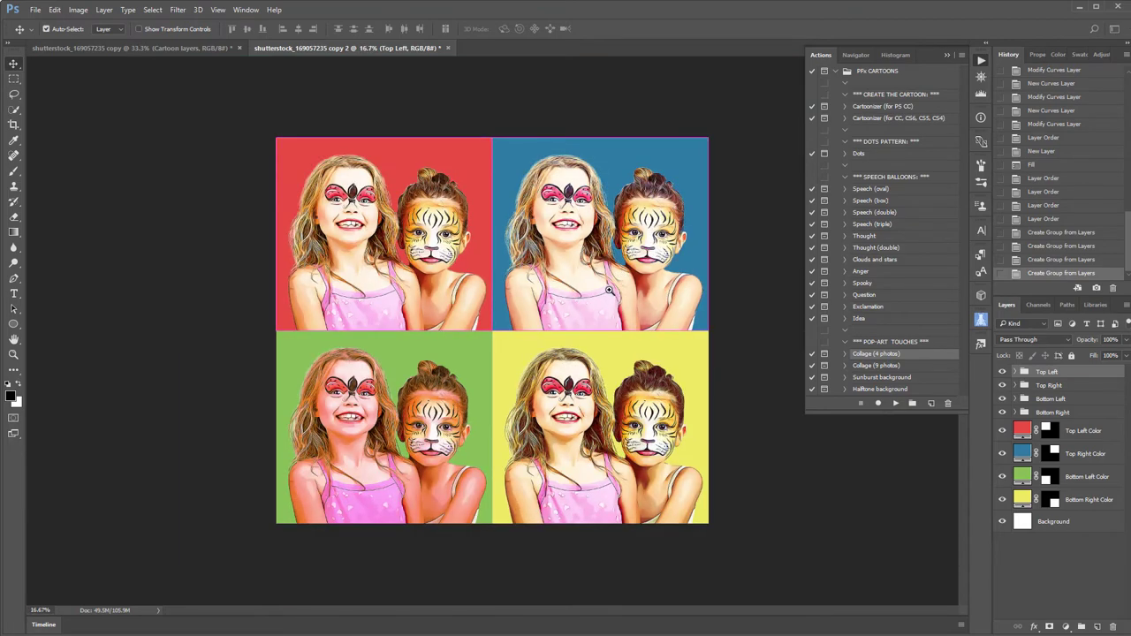
pyautogui.hotkey('ctrl', '+')
pyautogui.hotkey('ctrl', '+')
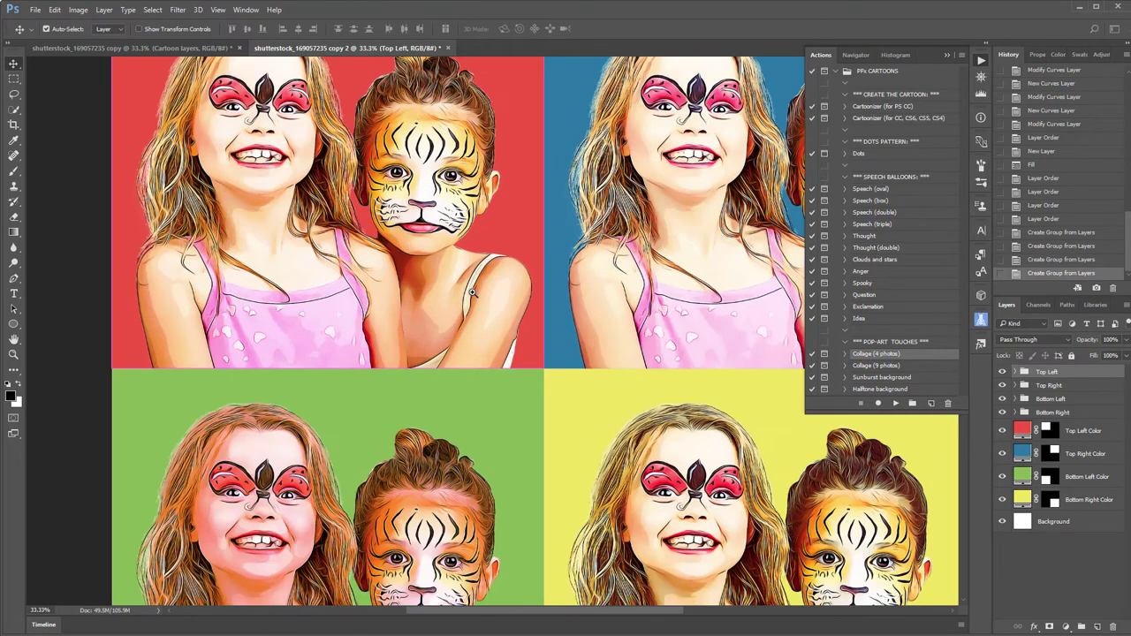
pyautogui.hotkey('ctrl', '+')
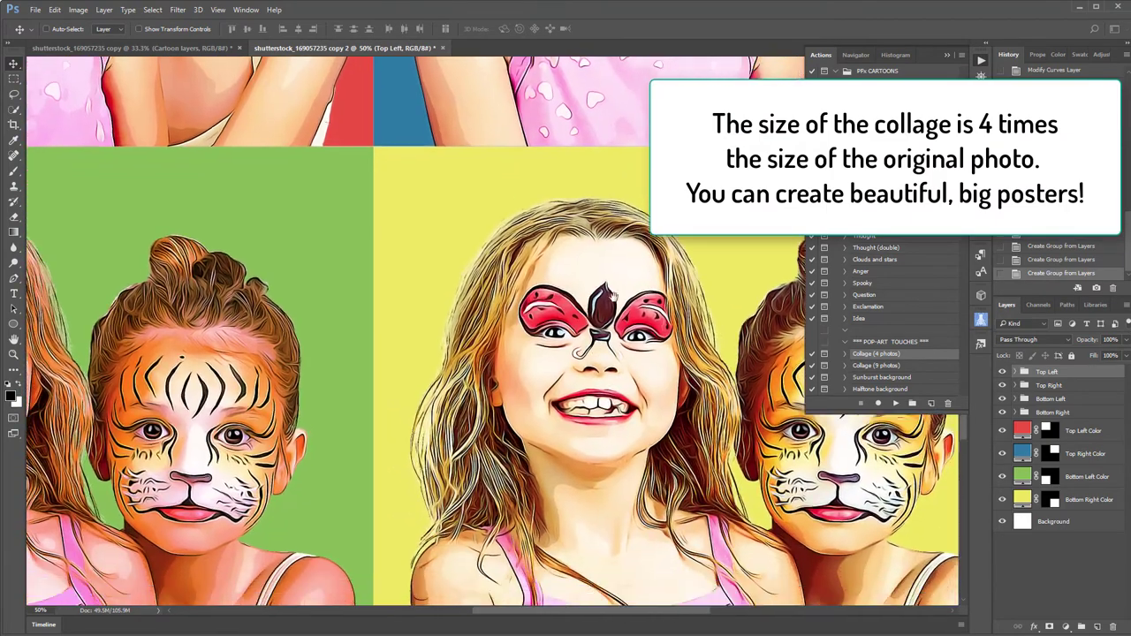
pyautogui.hotkey('ctrl', '-')
pyautogui.hotkey('ctrl', '-')
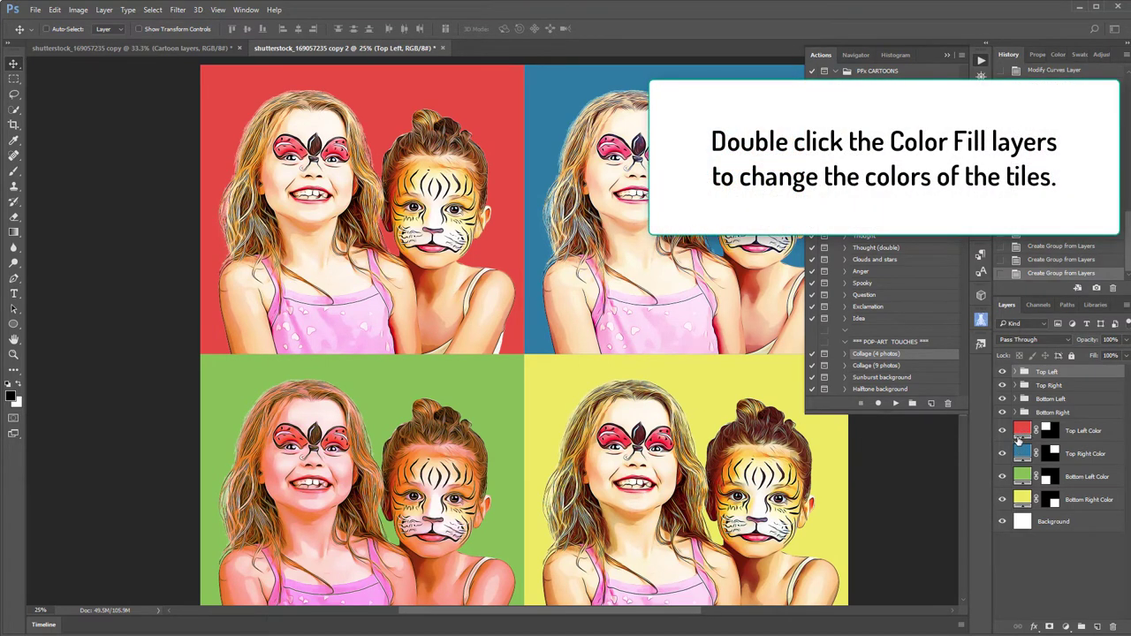
# Preview green, orange and grey for the top-left tile's background, then cancel to keep red
pyautogui.doubleClick(1022, 431)
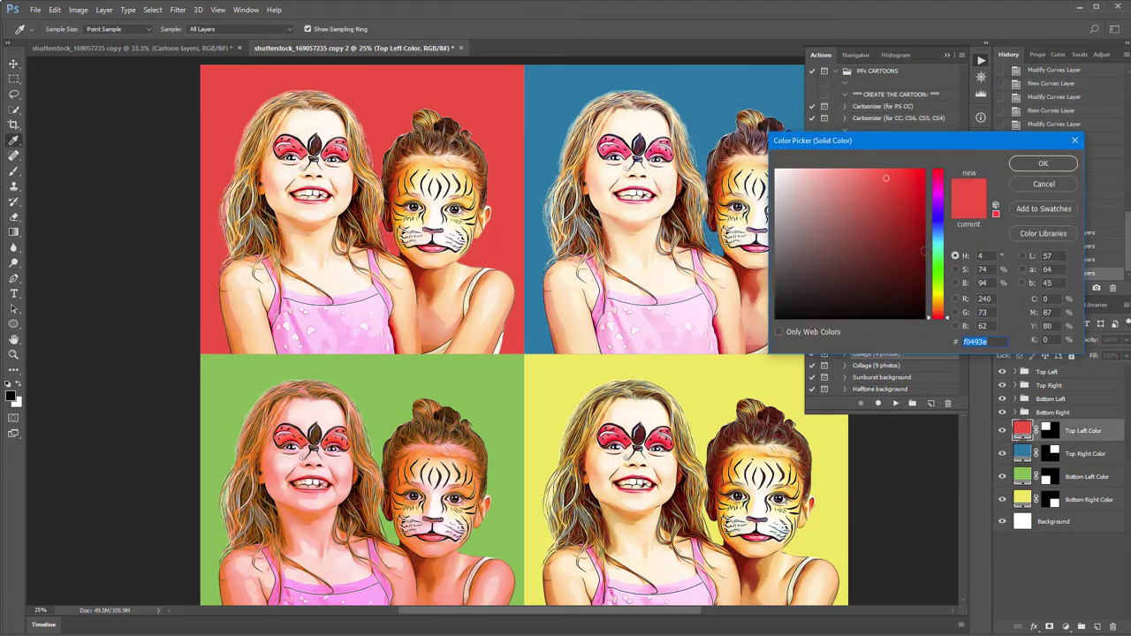
pyautogui.moveTo(925, 251); pyautogui.dragTo(934, 283)
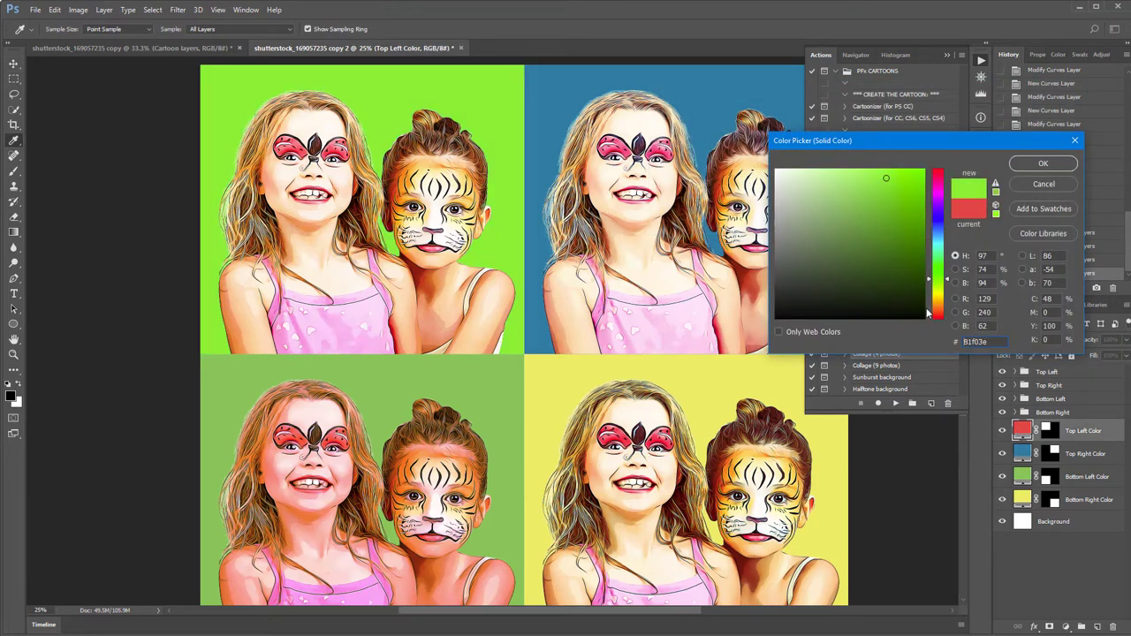
pyautogui.moveTo(928, 313); pyautogui.dragTo(928, 306)
pyautogui.moveTo(861, 221); pyautogui.dragTo(871, 169)
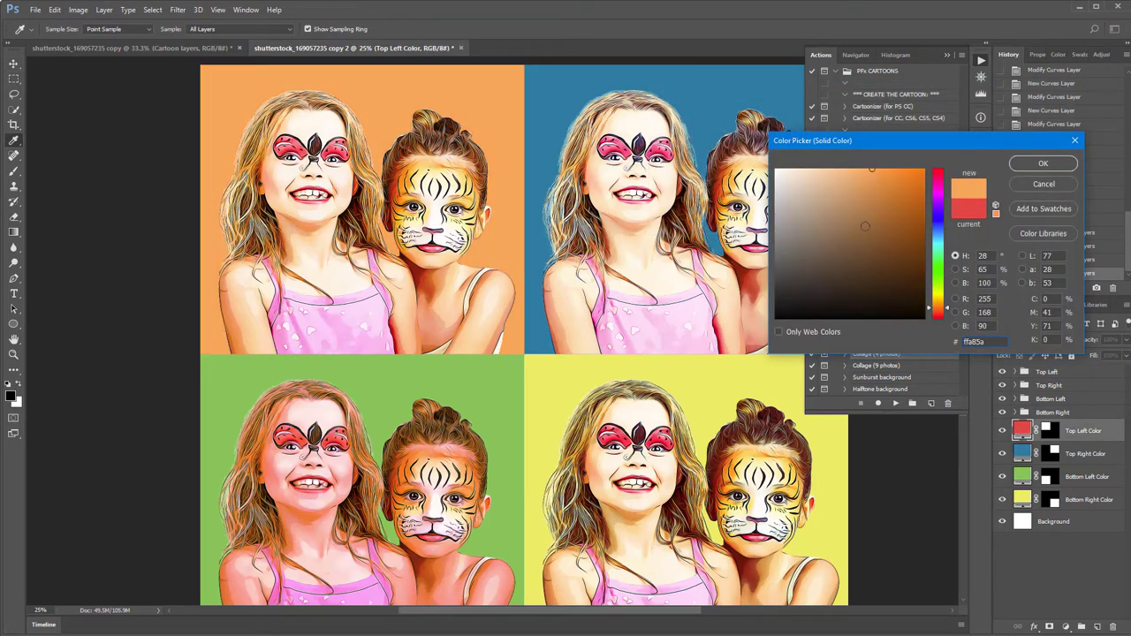
pyautogui.moveTo(865, 226); pyautogui.dragTo(782, 265)
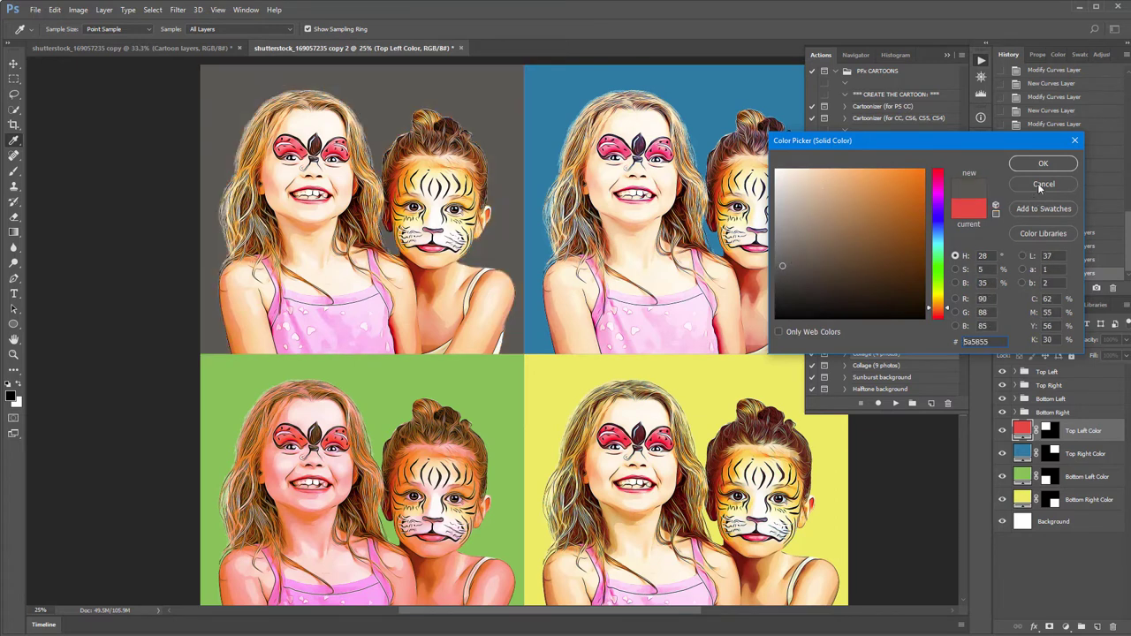
pyautogui.click(1039, 184)
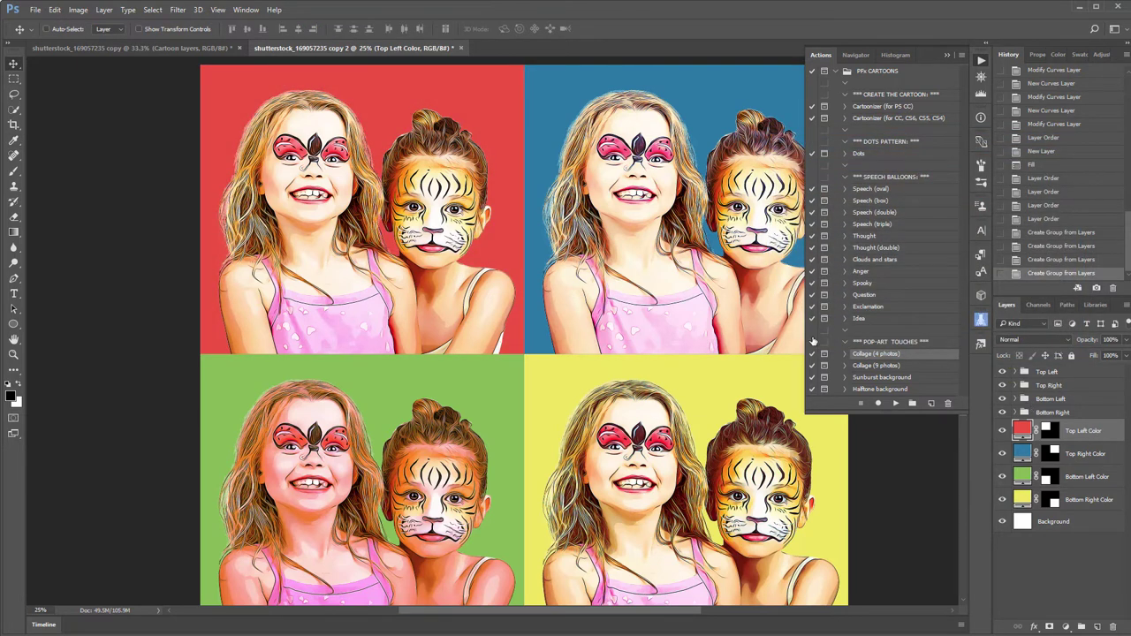
# Close the four-tile collage without saving and select the Collage (9 photos) action
pyautogui.click(463, 47)
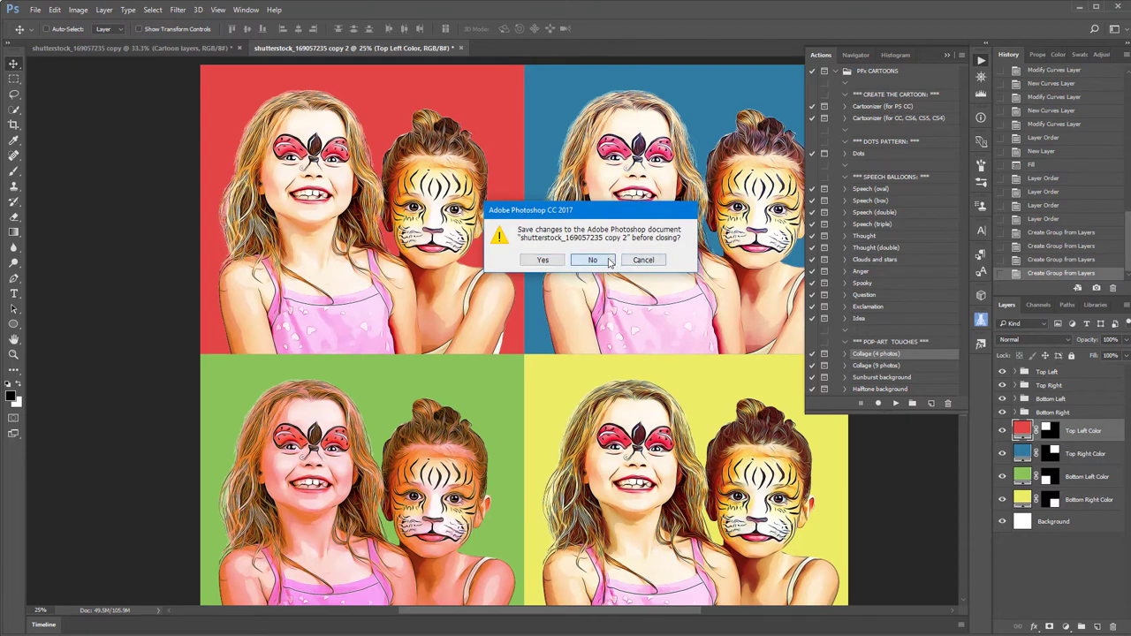
pyautogui.click(617, 261)
pyautogui.click(891, 365)
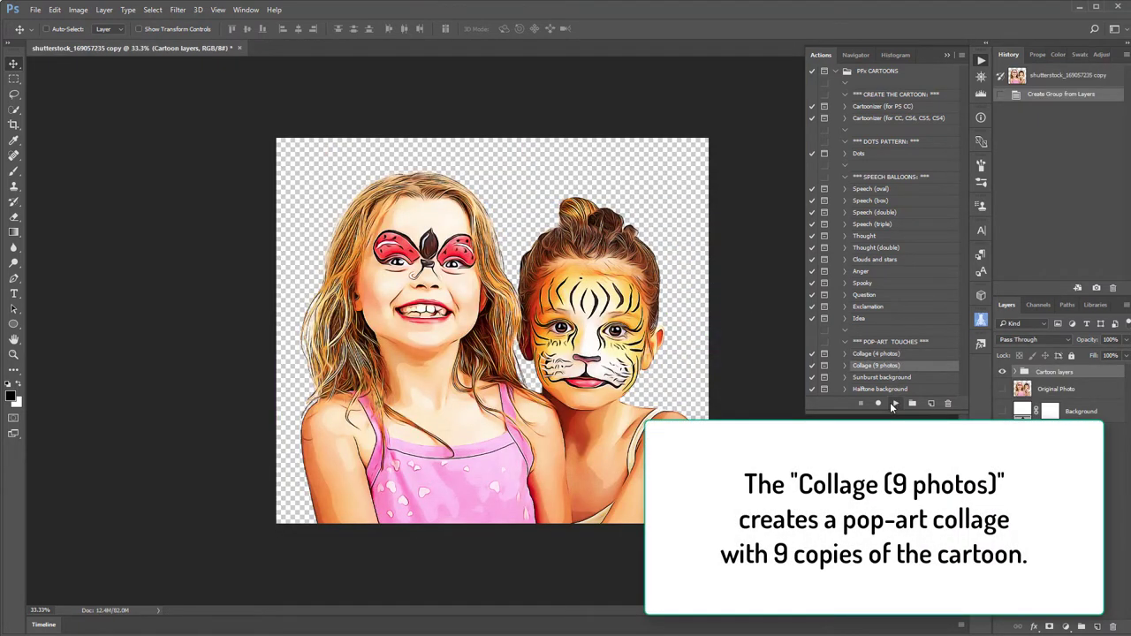
# Play the Collage (9 photos) action through to its finish message, then enlarge the Layers panel
pyautogui.click(894, 404)
pyautogui.click(677, 324)
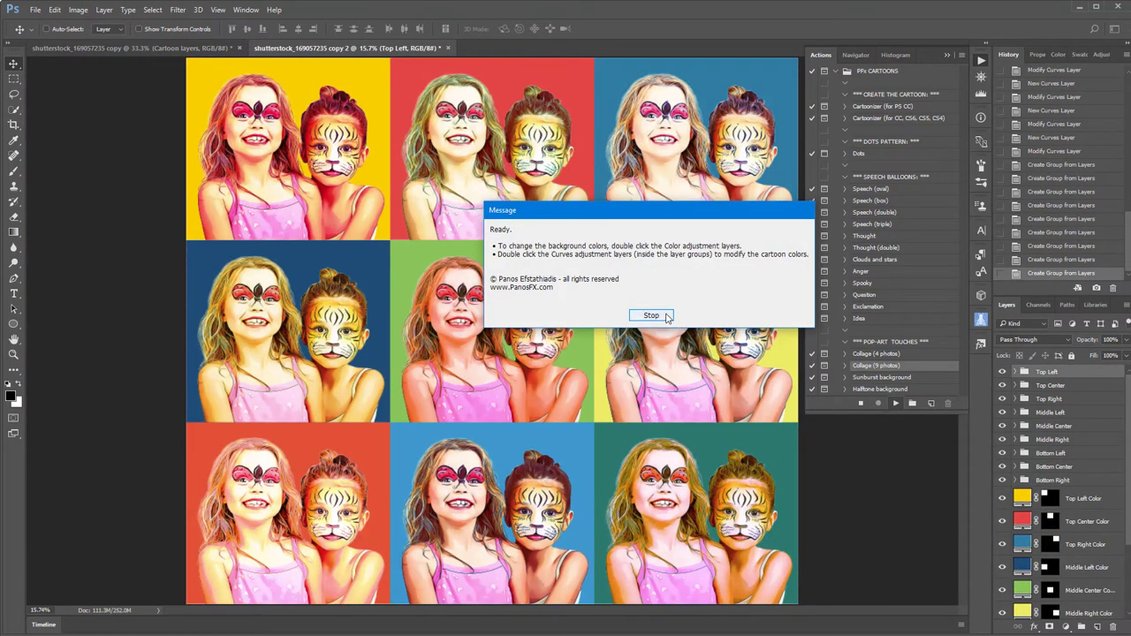
pyautogui.click(666, 316)
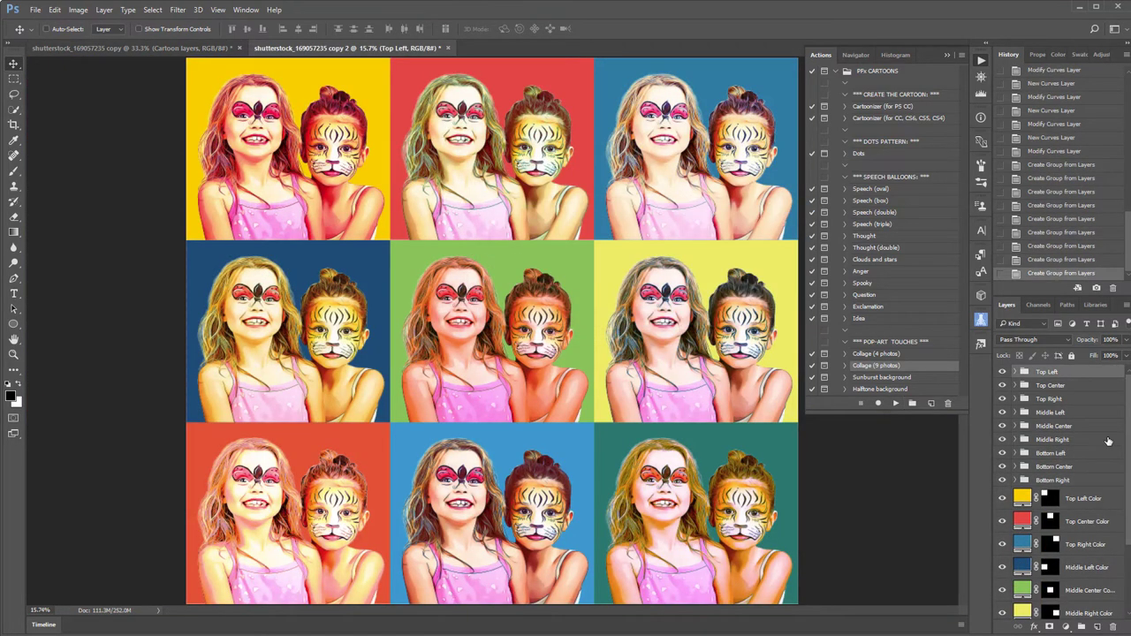
pyautogui.moveTo(1054, 283); pyautogui.dragTo(1057, 183)
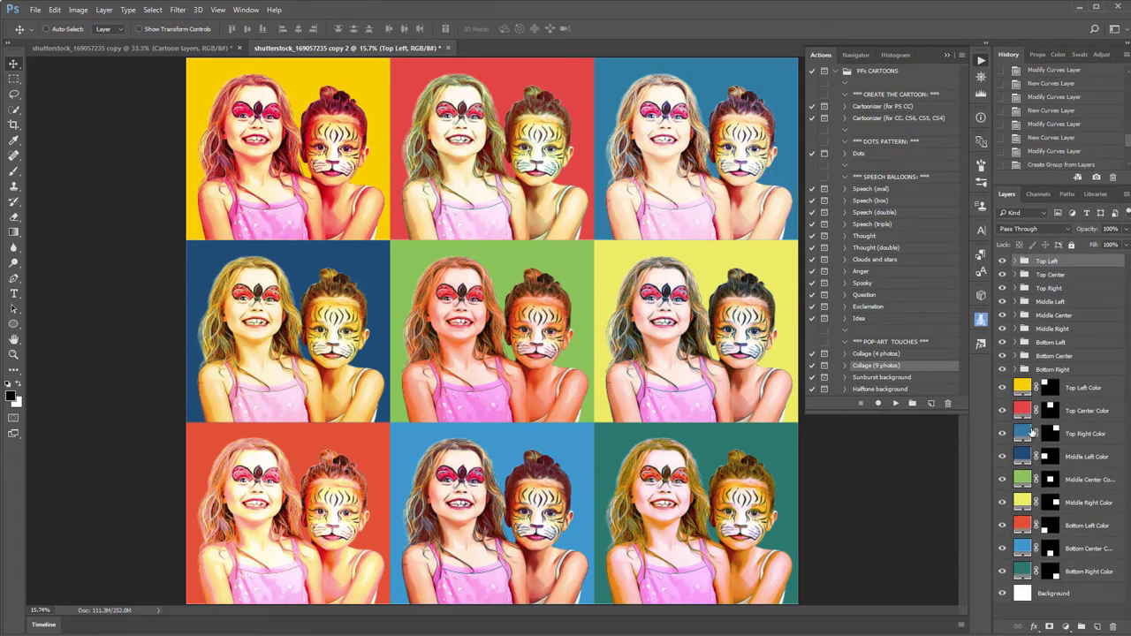
pyautogui.doubleClick(1023, 457)
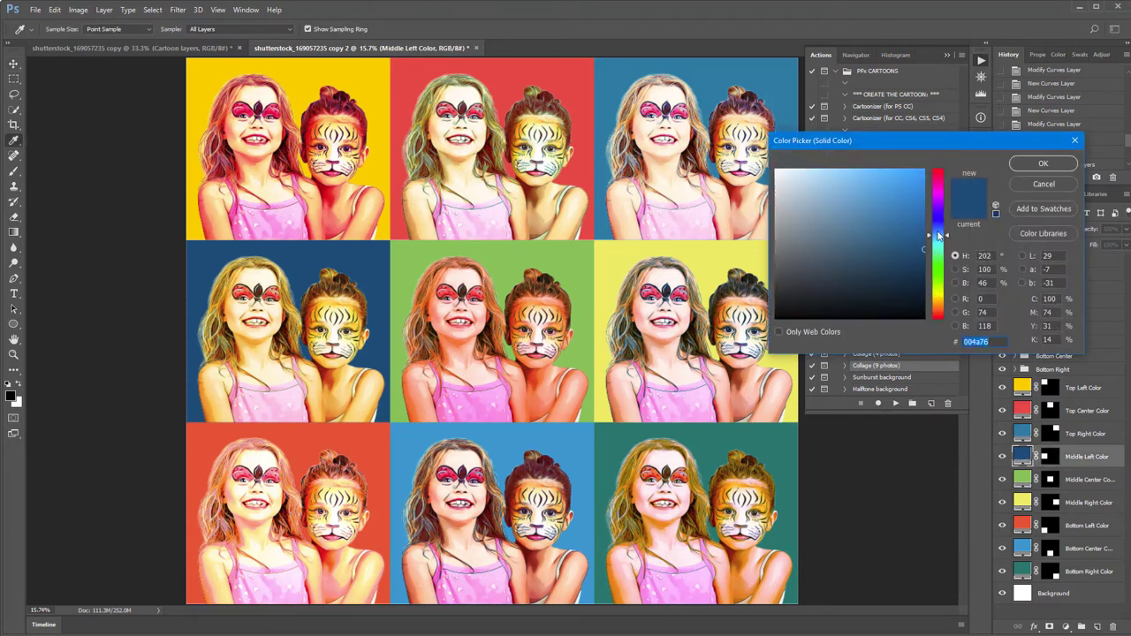
pyautogui.write('173ea')
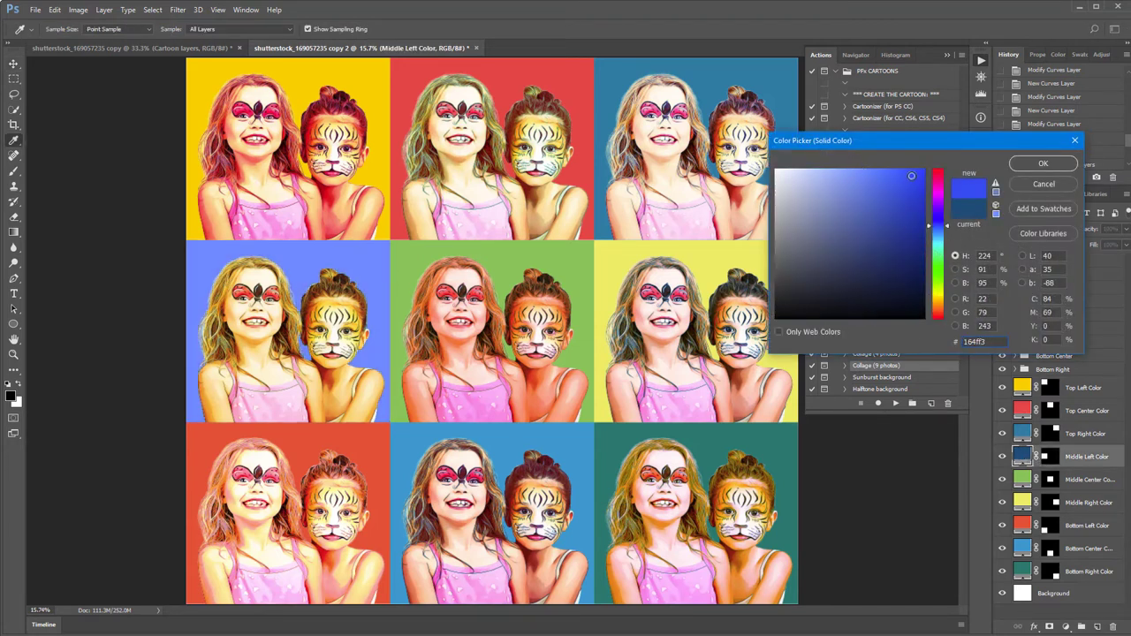
pyautogui.write('c')
pyautogui.moveTo(918, 226); pyautogui.dragTo(898, 247)
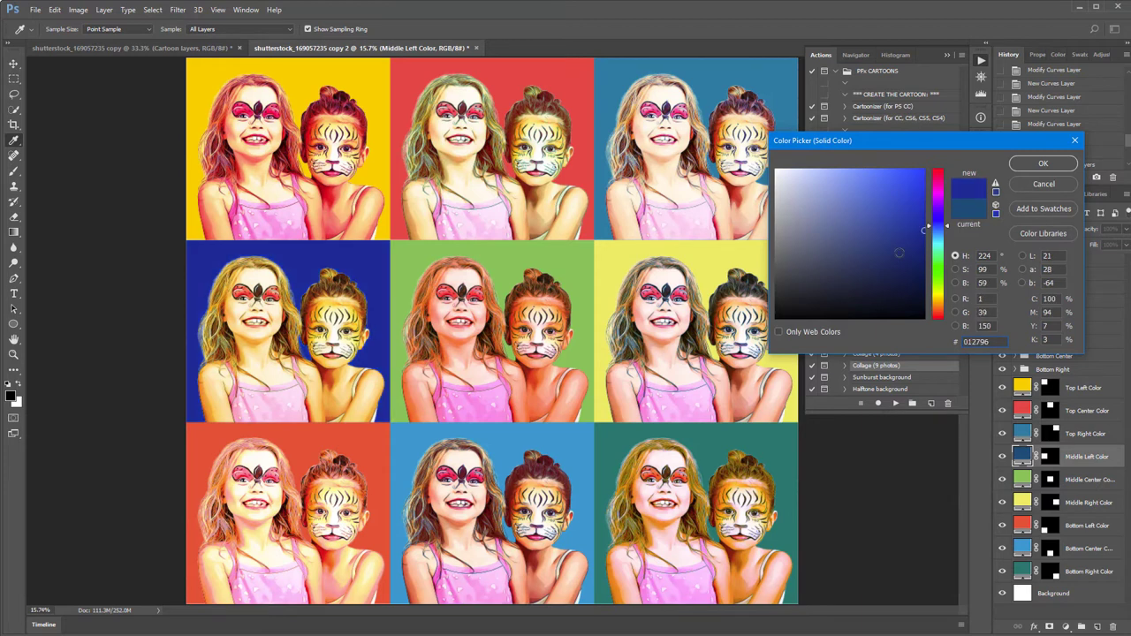
pyautogui.click(1045, 184)
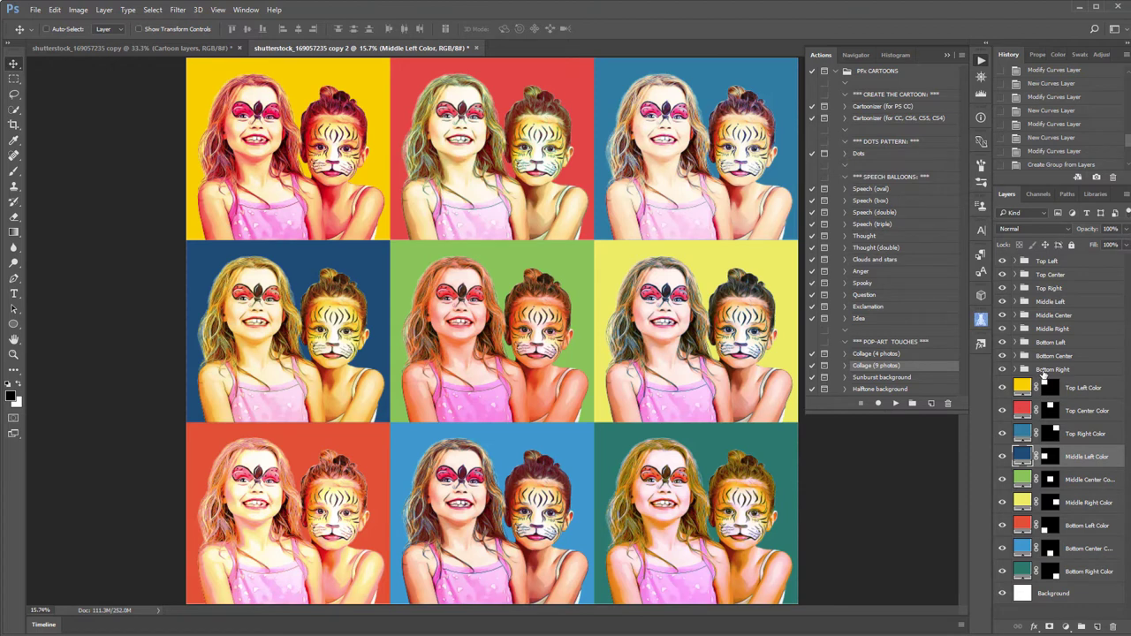
pyautogui.click(1015, 261)
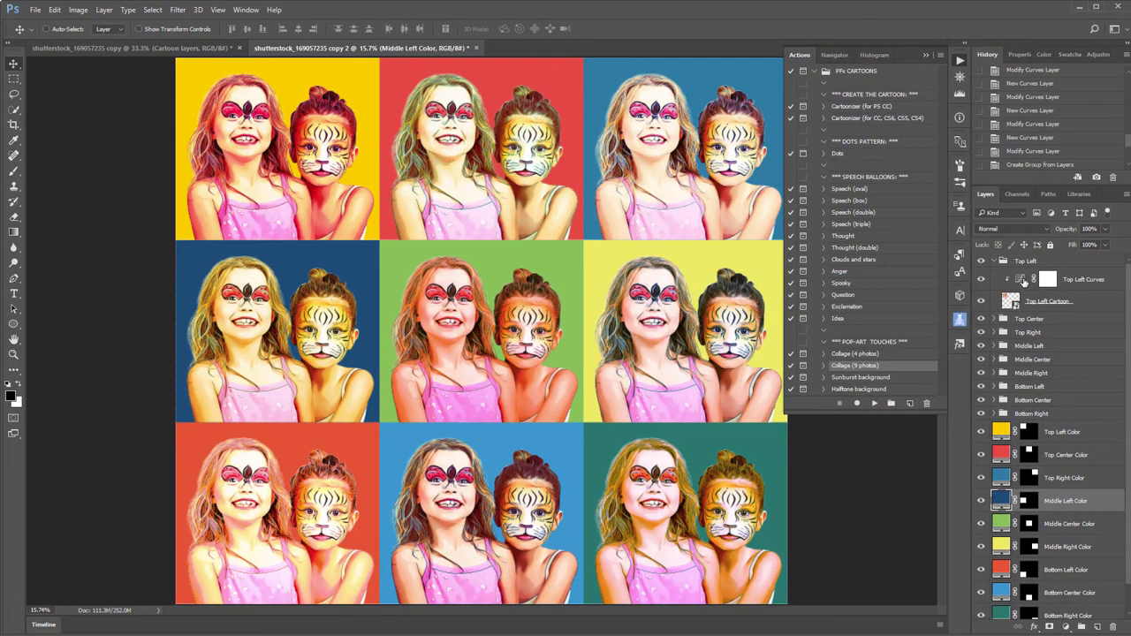
pyautogui.click(1020, 279)
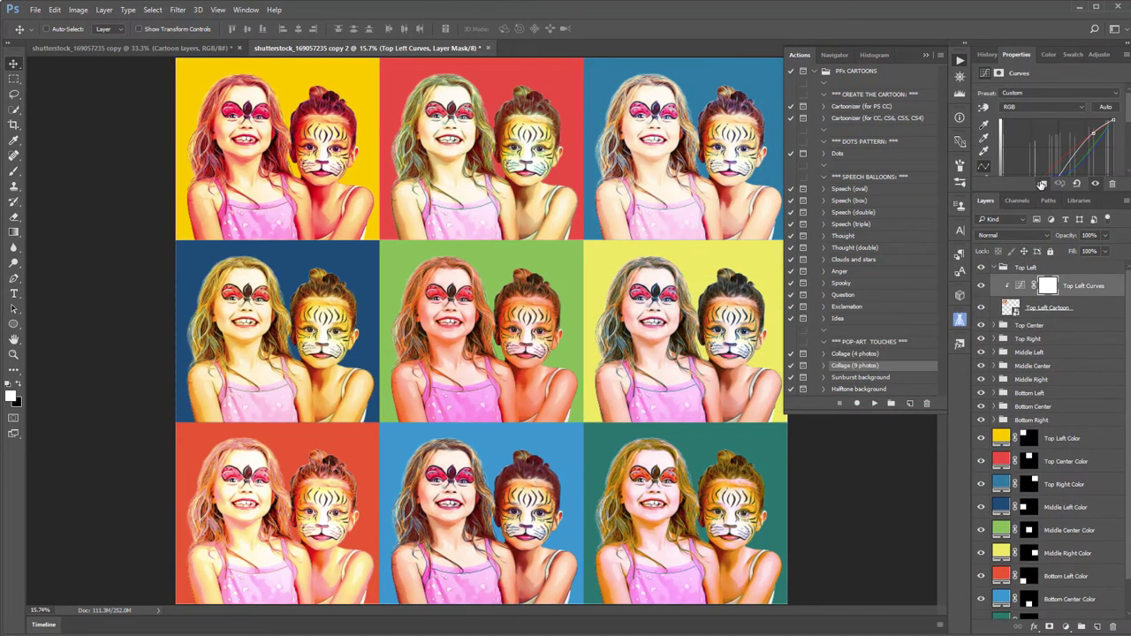
pyautogui.moveTo(1020, 196); pyautogui.dragTo(1021, 266)
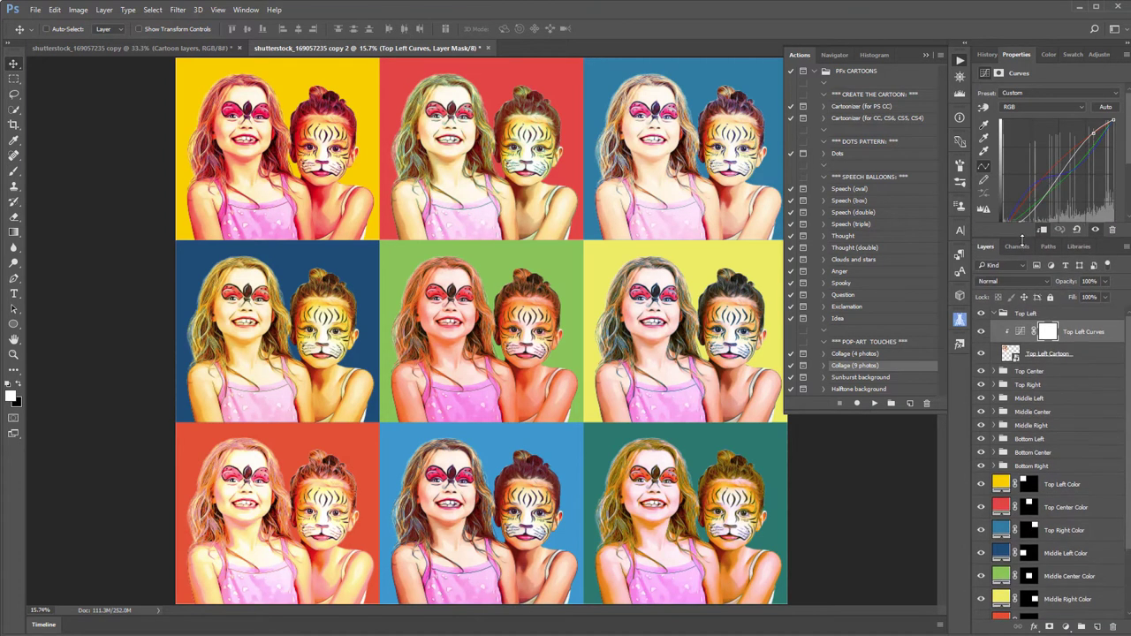
pyautogui.moveTo(1021, 223); pyautogui.dragTo(1022, 219)
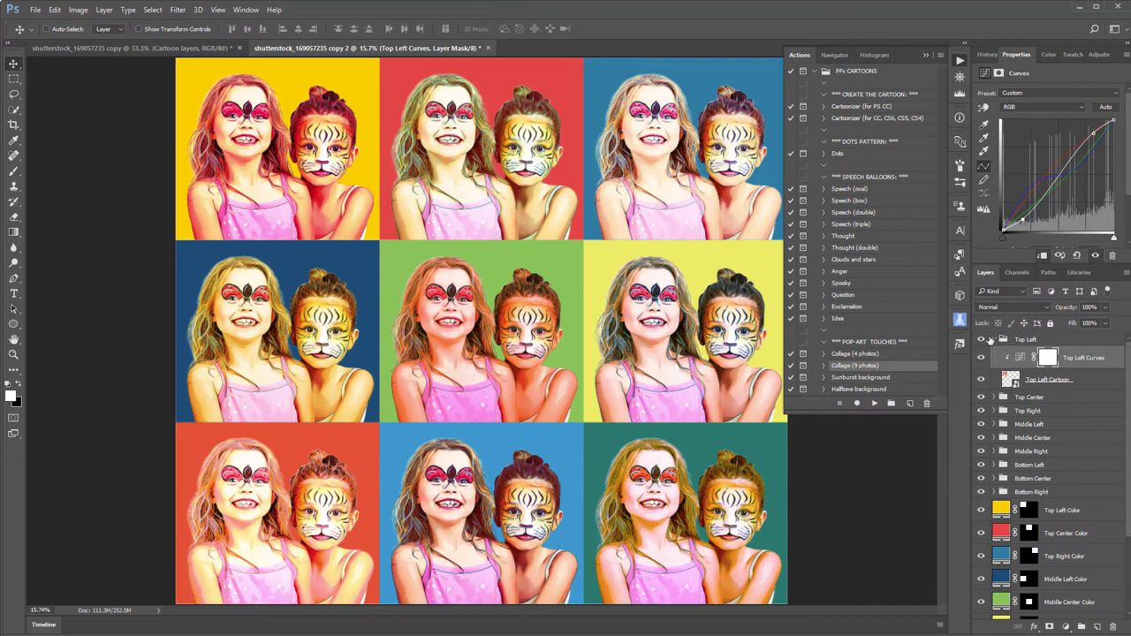
pyautogui.click(995, 340)
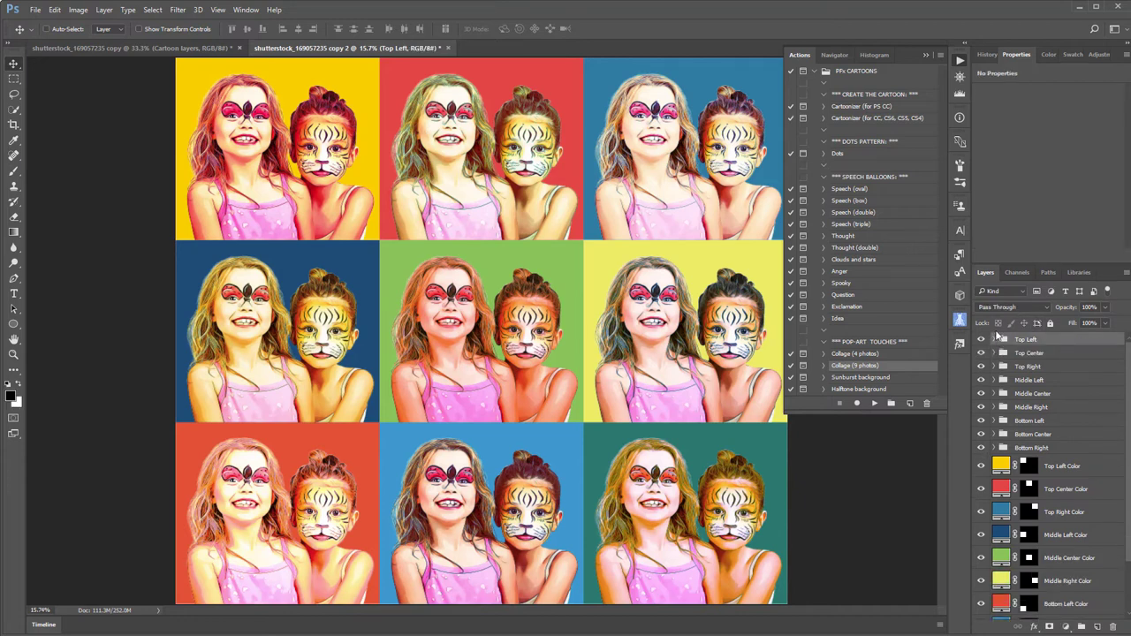
# Close the nine-tile collage without saving and start the Sunburst background action
pyautogui.click(448, 48)
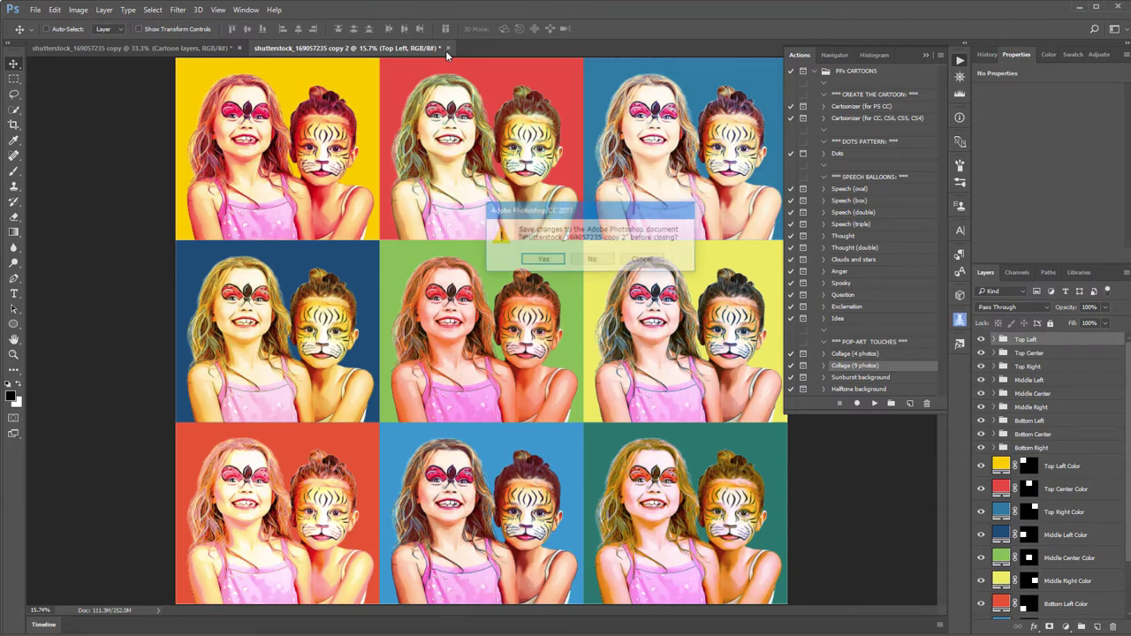
pyautogui.click(593, 260)
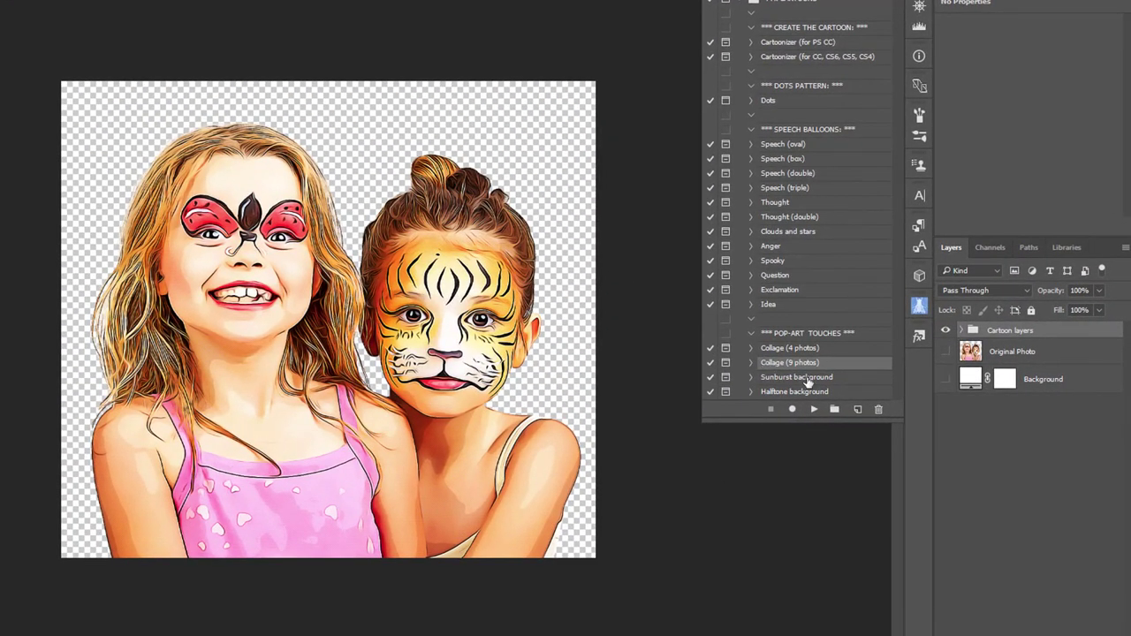
pyautogui.click(806, 378)
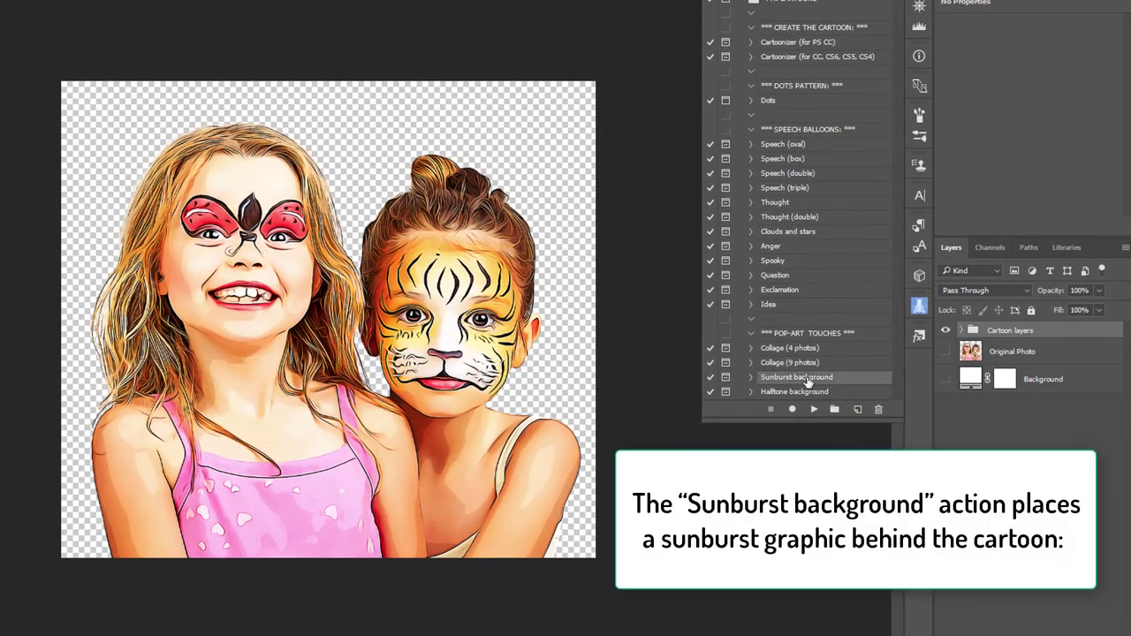
pyautogui.click(816, 410)
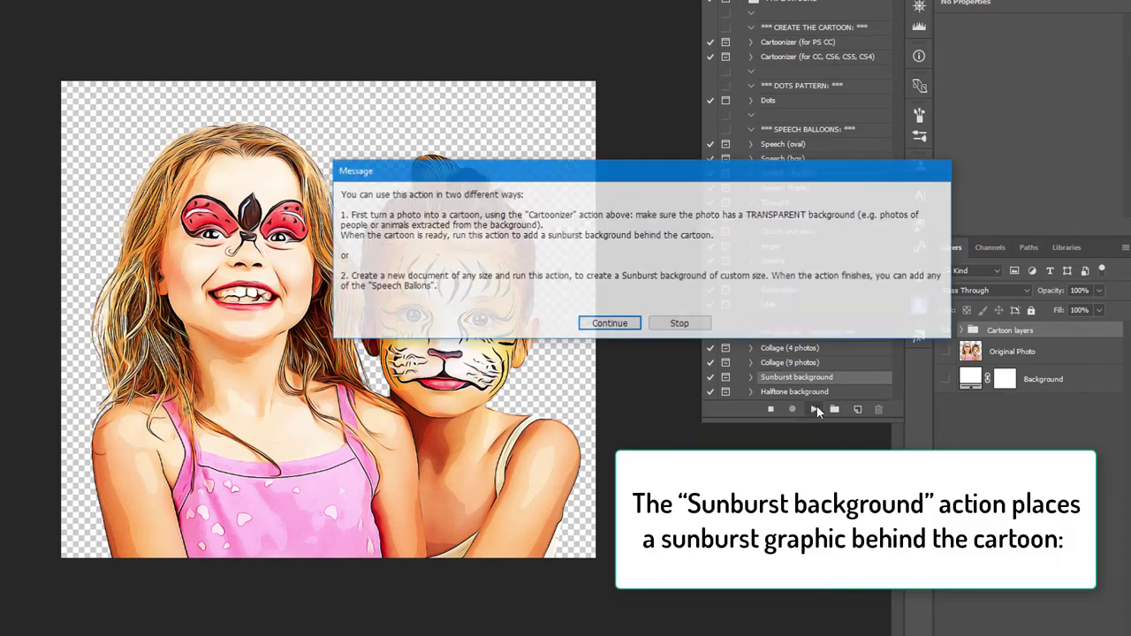
# Choose white and red ff0000 as the two sunburst colours and finish the action
pyautogui.click(630, 326)
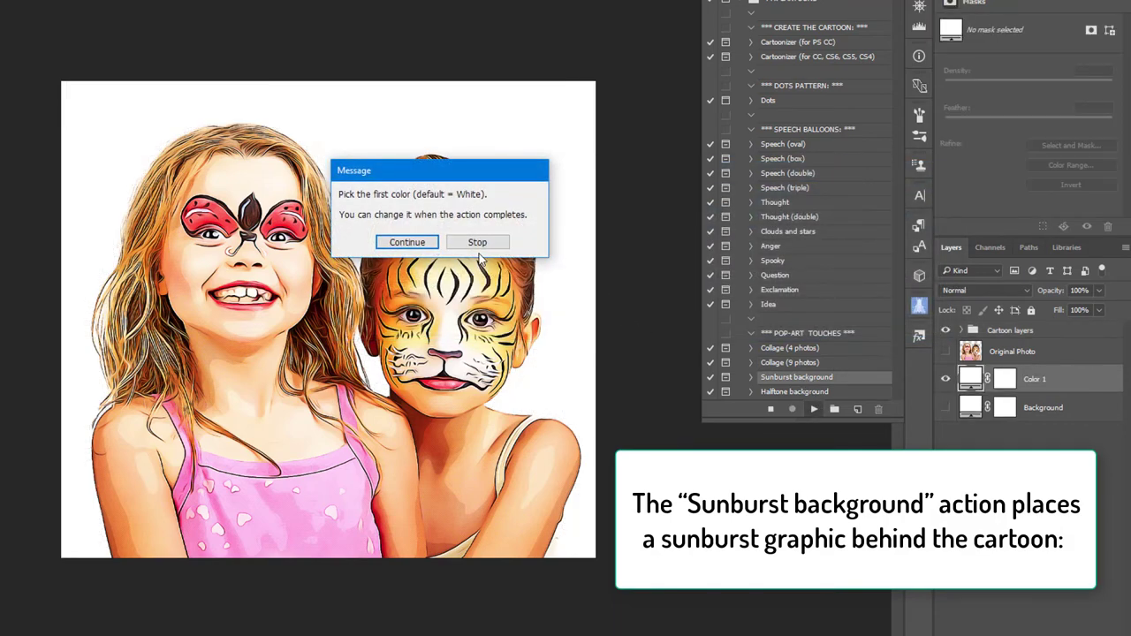
pyautogui.click(429, 246)
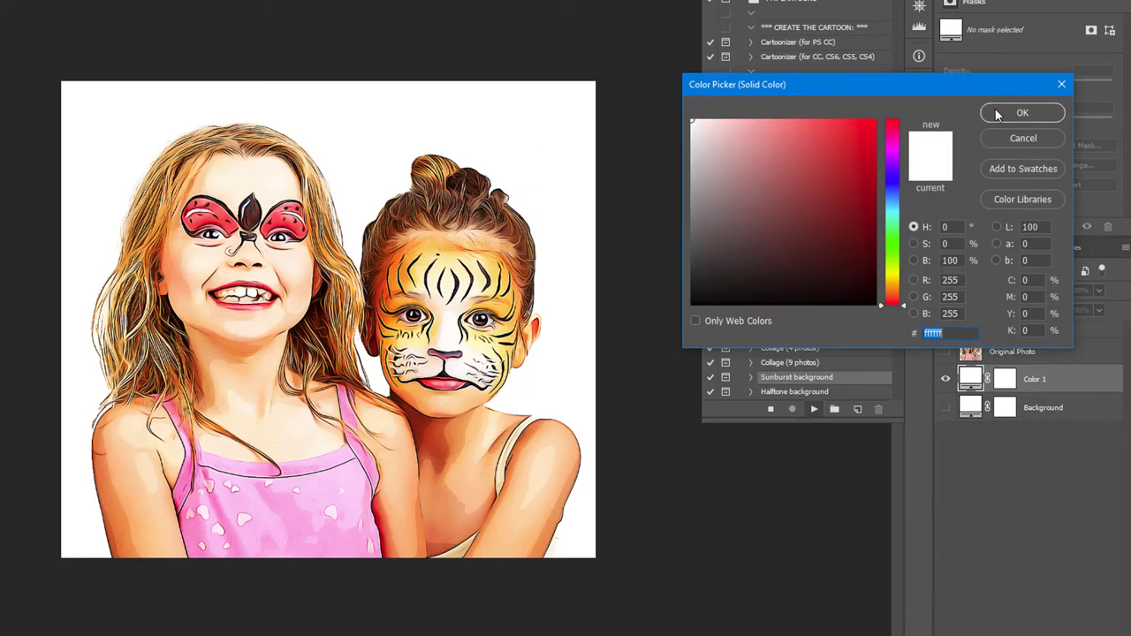
pyautogui.click(1022, 113)
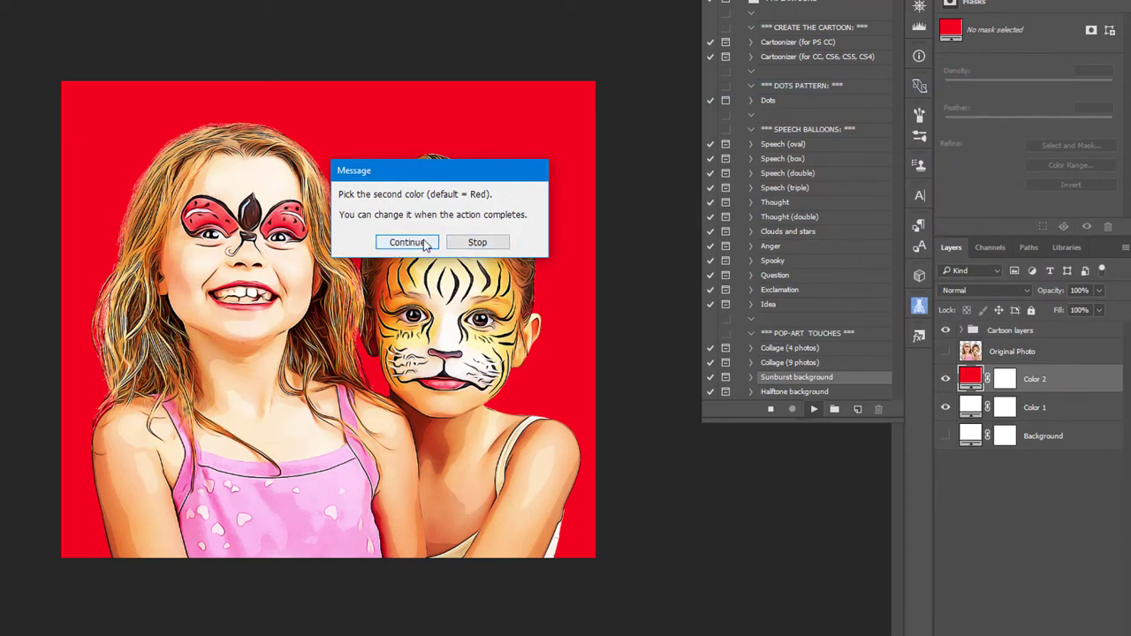
pyautogui.click(407, 243)
pyautogui.click(808, 132)
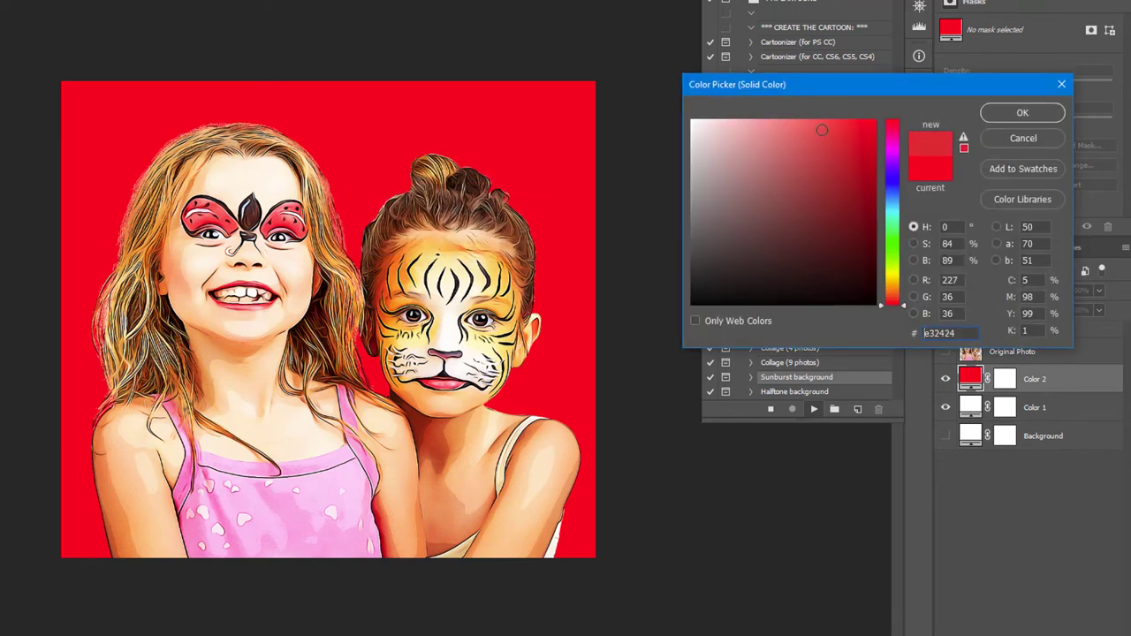
pyautogui.click(874, 120)
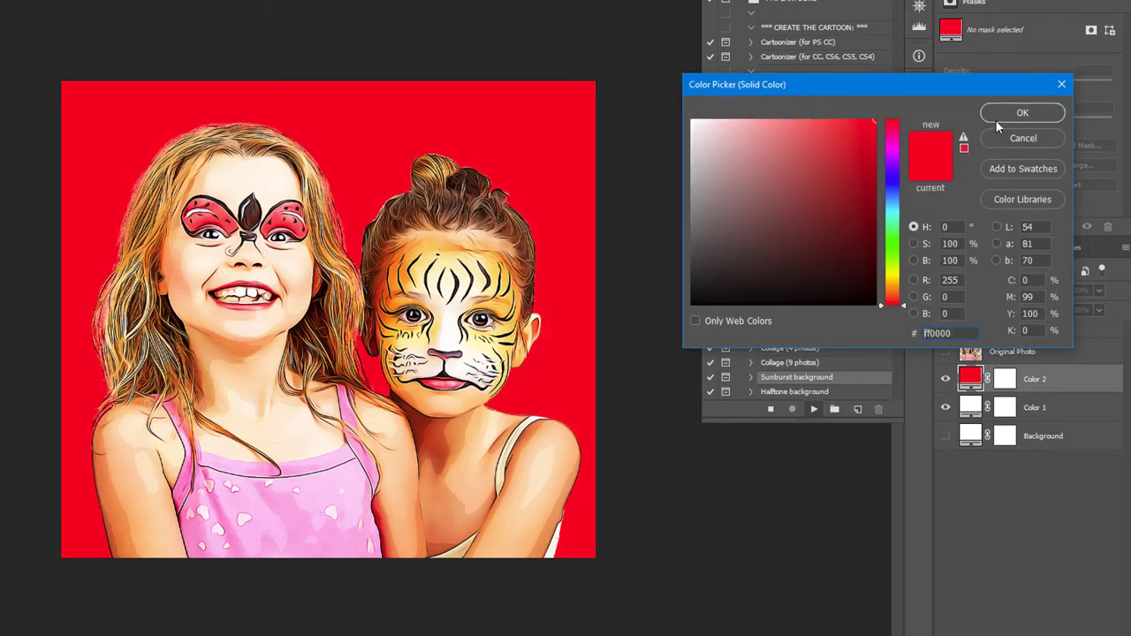
pyautogui.click(997, 120)
pyautogui.click(579, 290)
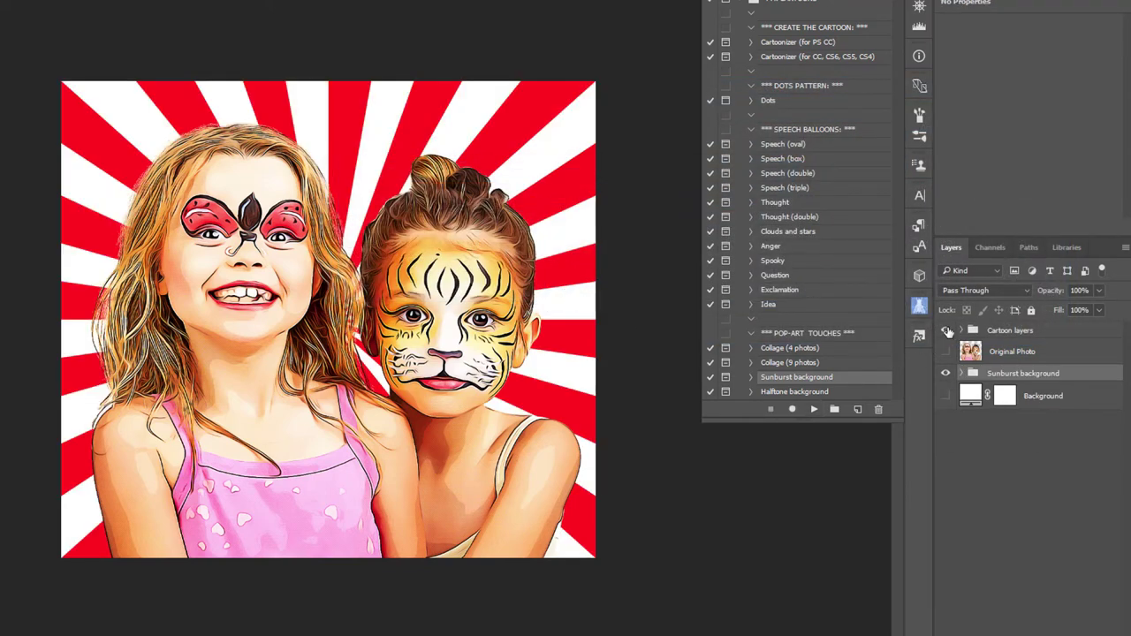
# Toggle the cartoon girls' visibility to check the sunburst, leaving them visible
pyautogui.click(946, 330)
pyautogui.click(946, 330)
pyautogui.click(946, 330)
pyautogui.click(947, 331)
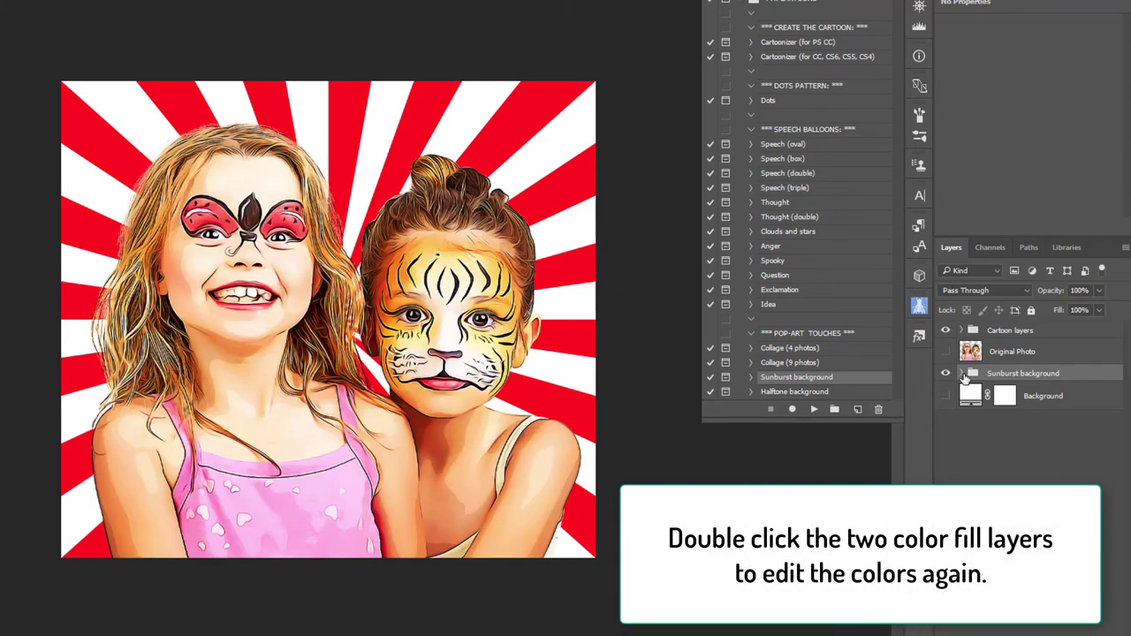
# Expand the Sunburst group and preview blue, orange-red and yellow for Color 2, then cancel
pyautogui.click(963, 374)
pyautogui.doubleClick(983, 395)
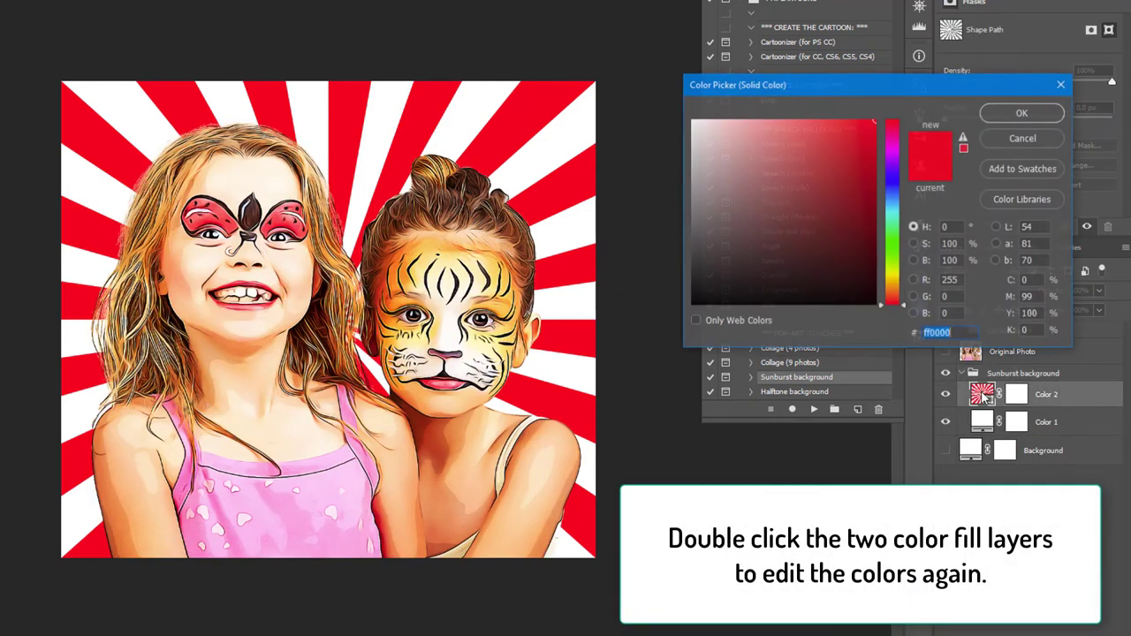
pyautogui.click(893, 190)
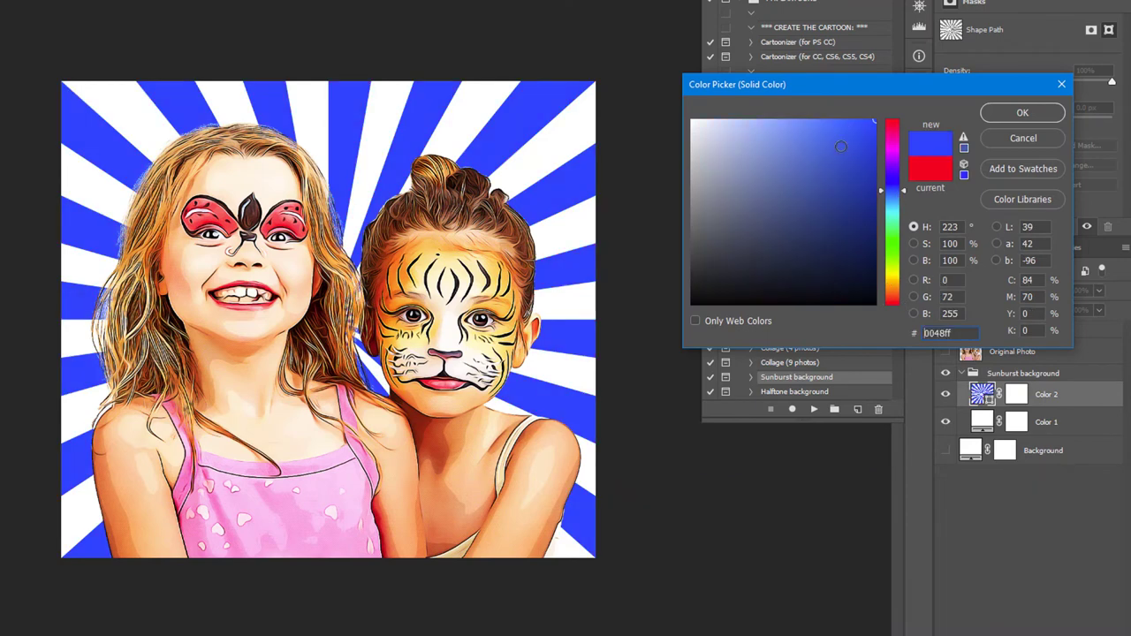
pyautogui.click(803, 122)
pyautogui.click(452, 436)
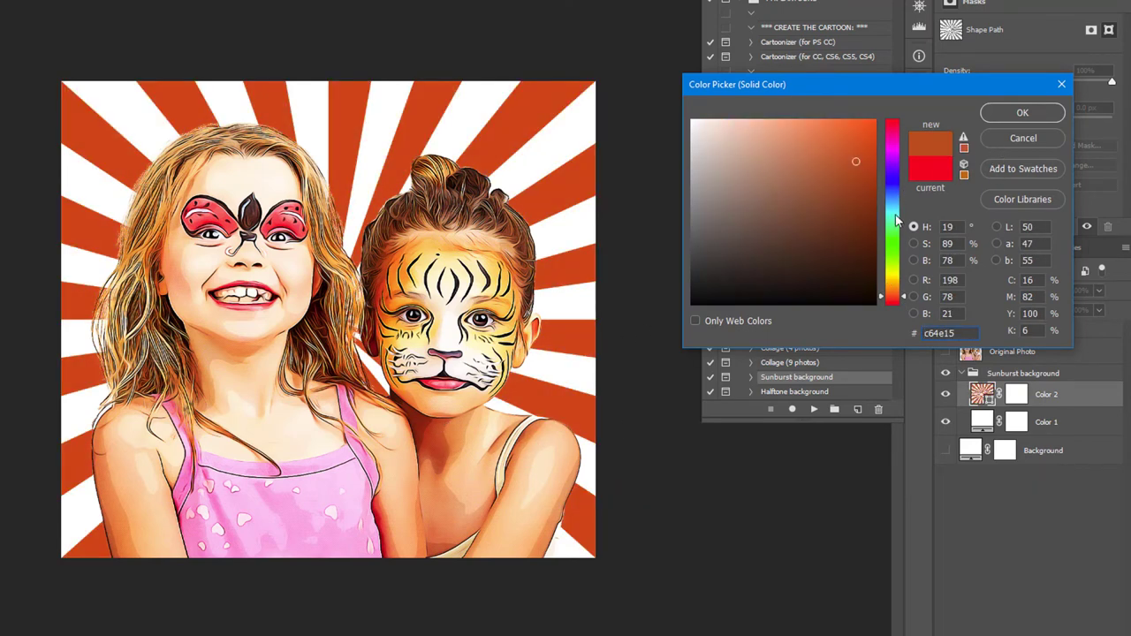
pyautogui.click(893, 281)
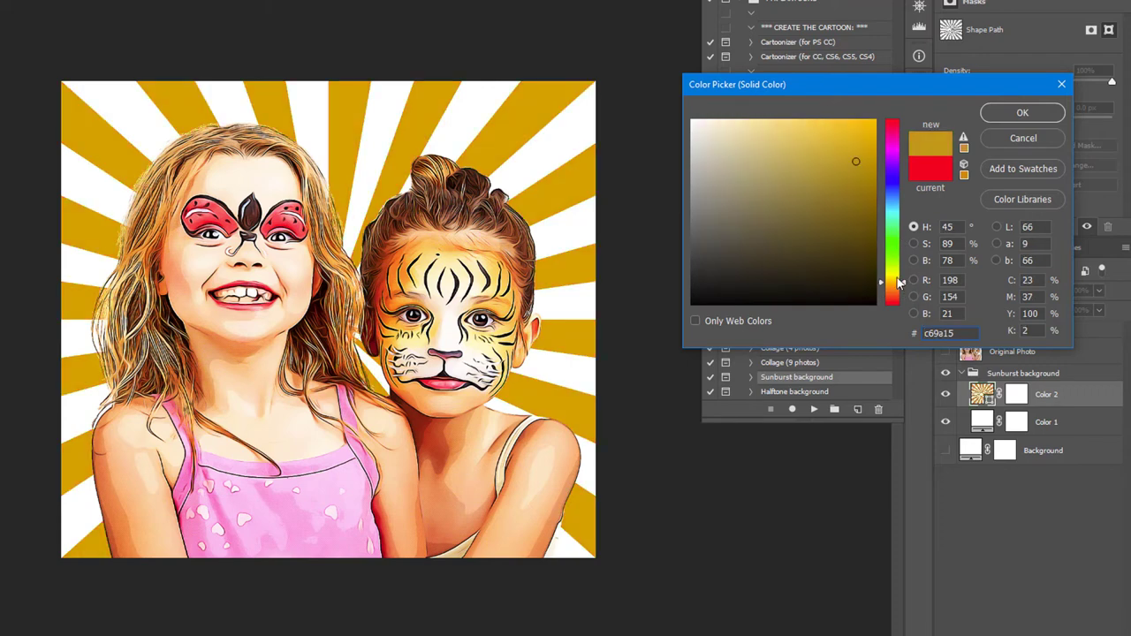
pyautogui.click(1040, 137)
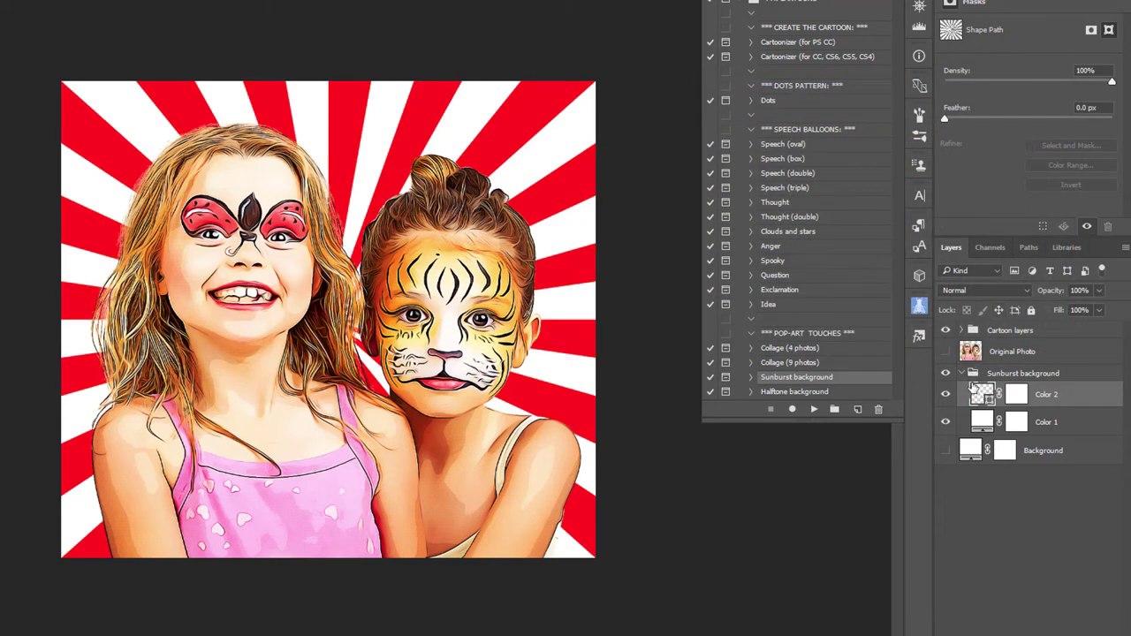
# Preview light blue, deeper blue and yellow-green for Color 1, then discard to keep white
pyautogui.doubleClick(983, 421)
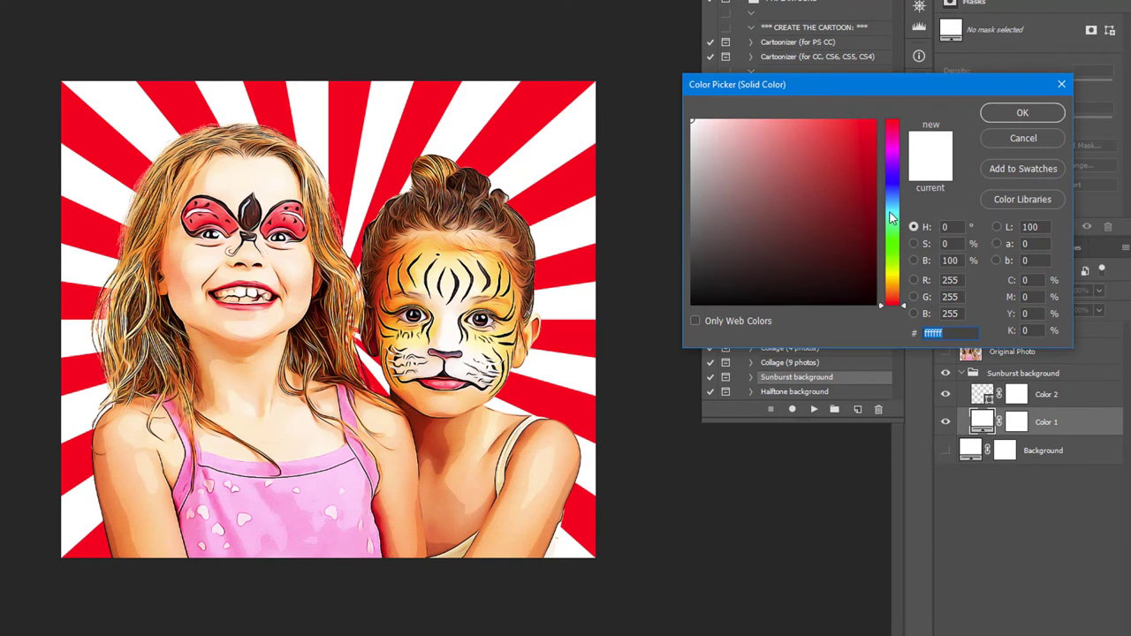
pyautogui.moveTo(893, 218); pyautogui.dragTo(892, 201)
pyautogui.moveTo(839, 178); pyautogui.dragTo(775, 92)
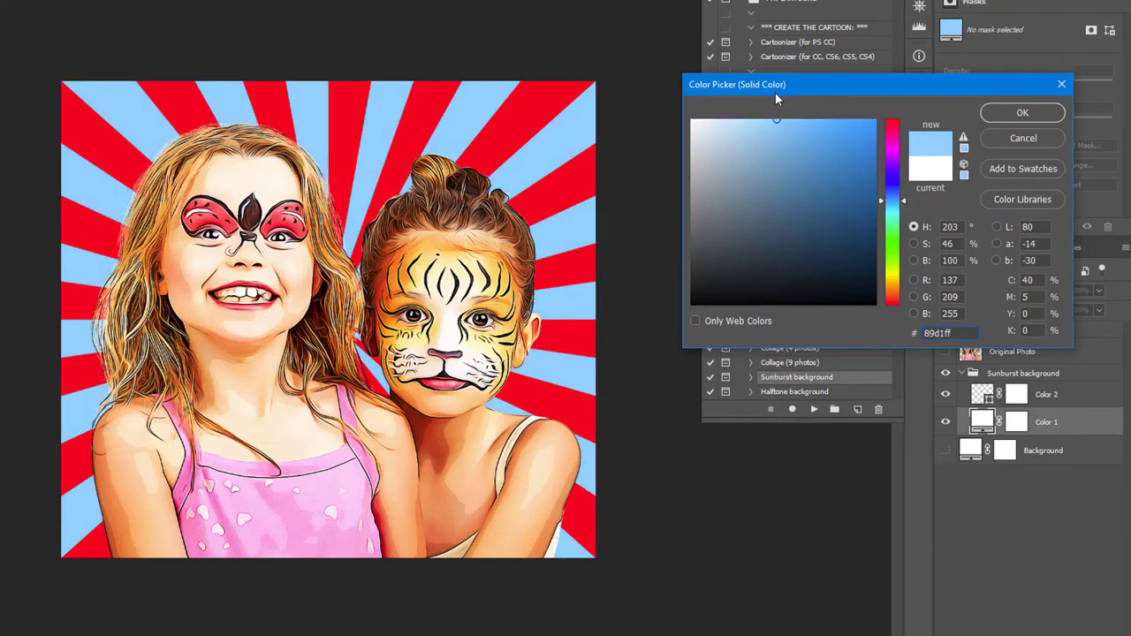
pyautogui.moveTo(808, 174); pyautogui.dragTo(867, 137)
pyautogui.click(894, 273)
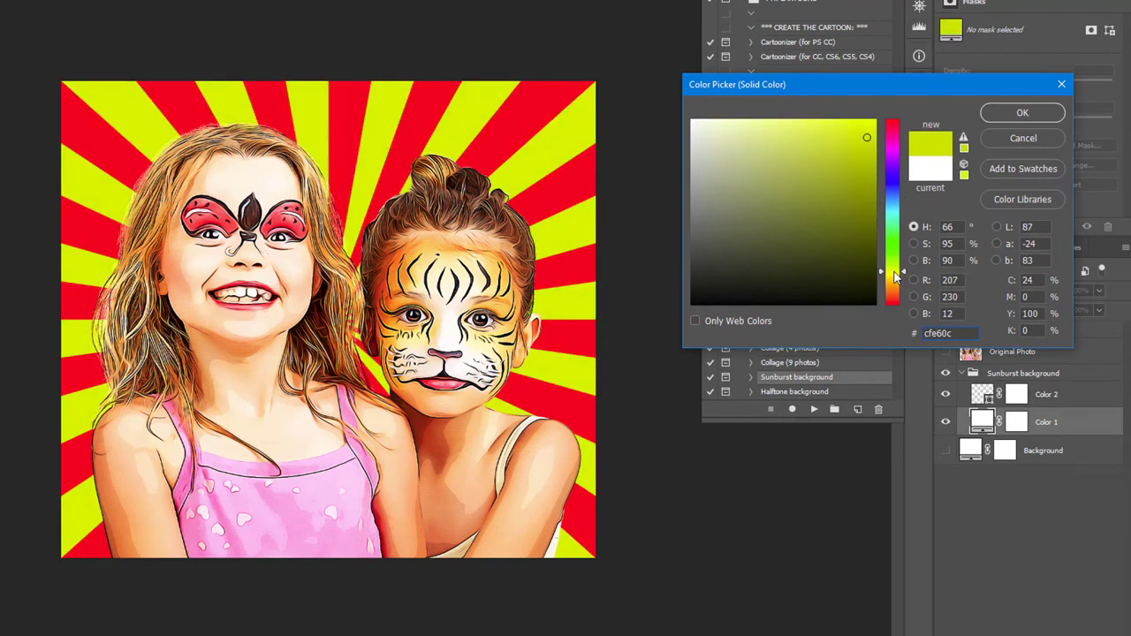
pyautogui.press('Escape')
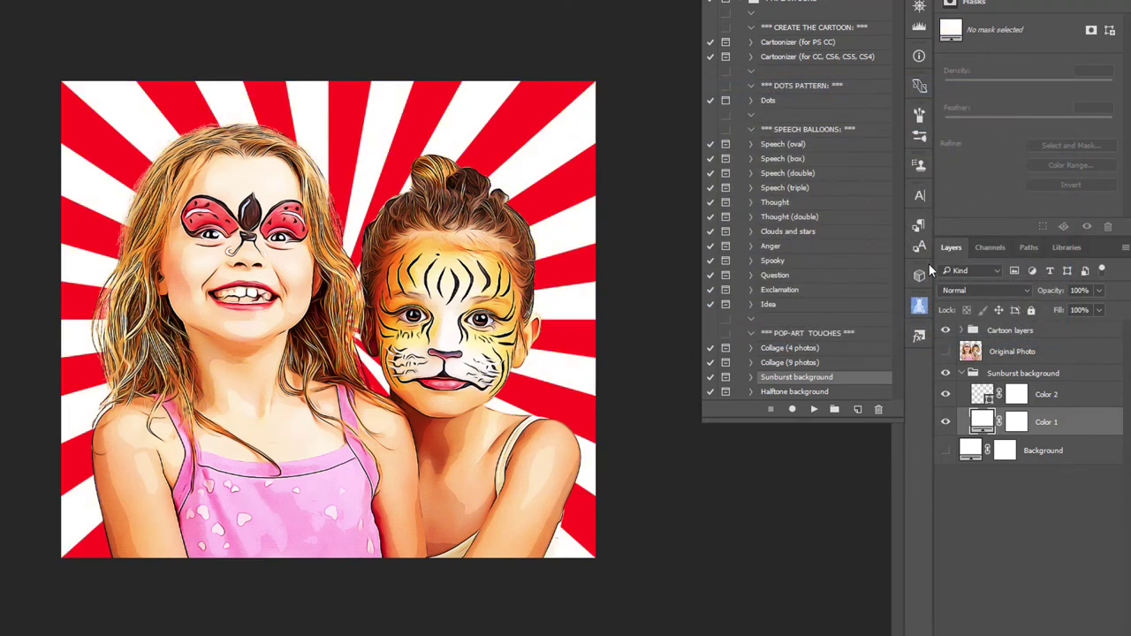
# Collapse and hide the Sunburst background group, then select the Halftone background action
pyautogui.click(962, 373)
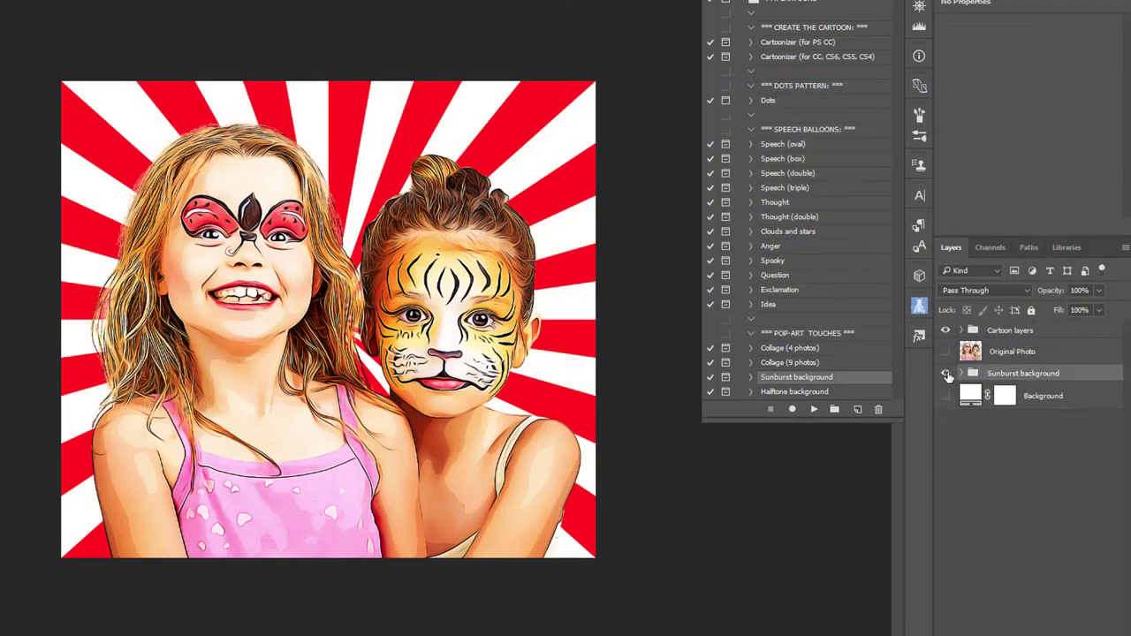
pyautogui.click(946, 375)
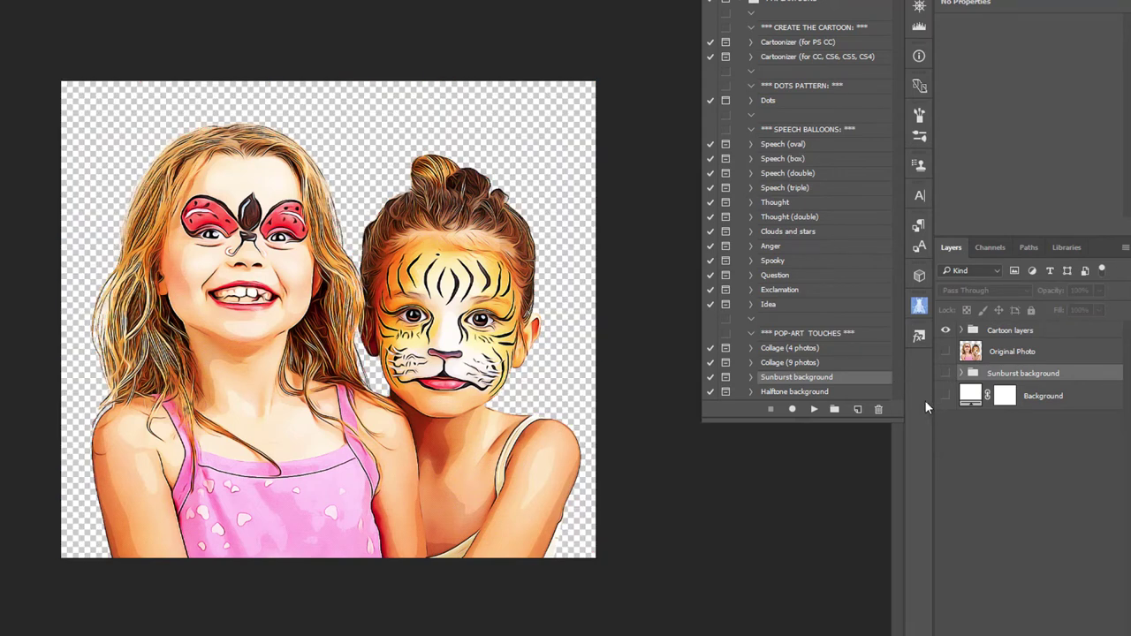
pyautogui.click(787, 391)
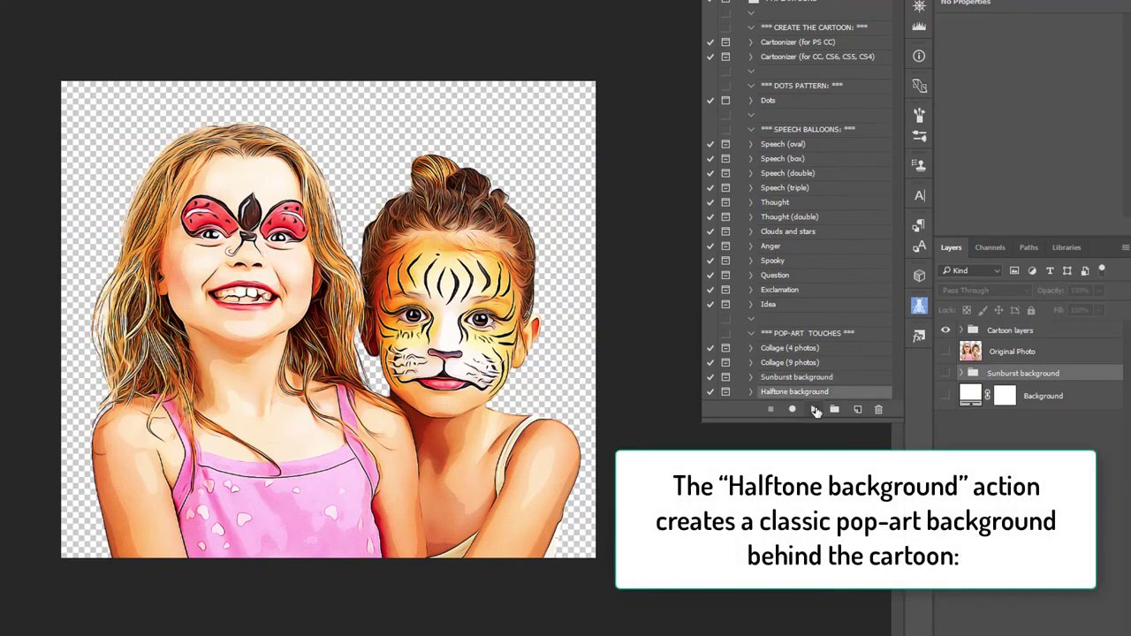
# Run the Halftone background action, moving the prompt aside and keeping red as the first colour
pyautogui.click(815, 411)
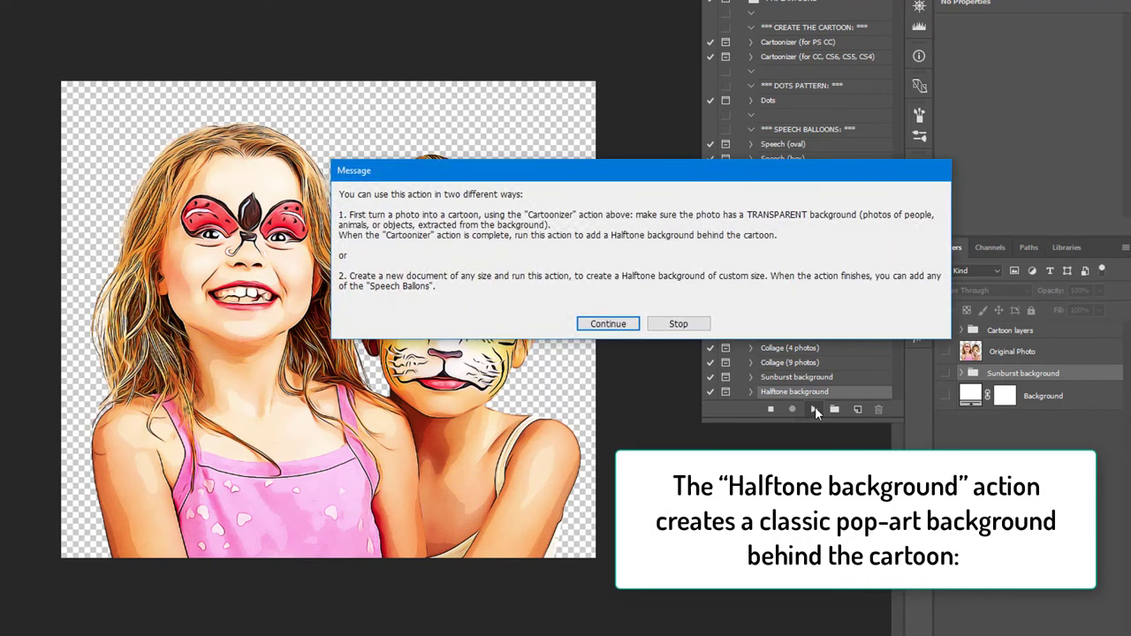
pyautogui.click(617, 326)
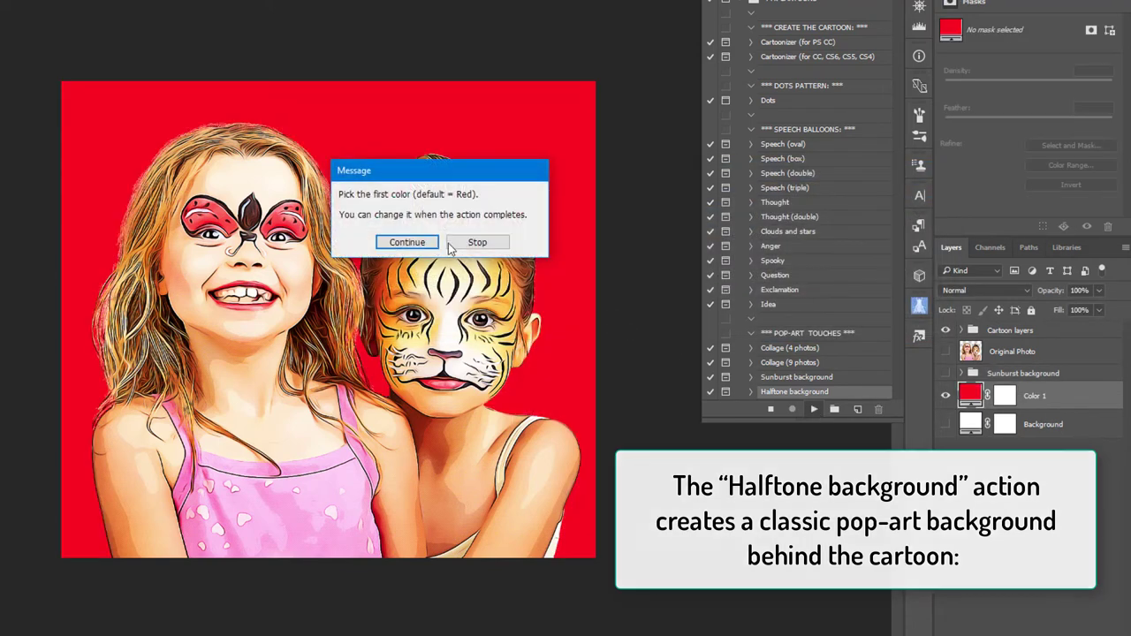
pyautogui.moveTo(445, 169); pyautogui.dragTo(681, 166)
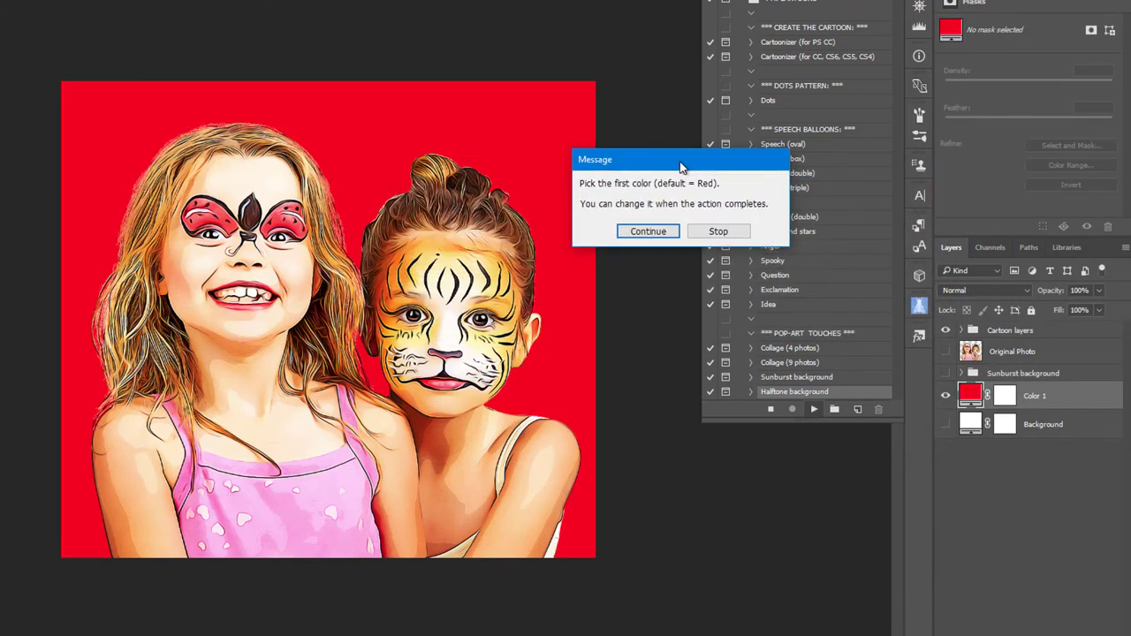
pyautogui.click(666, 231)
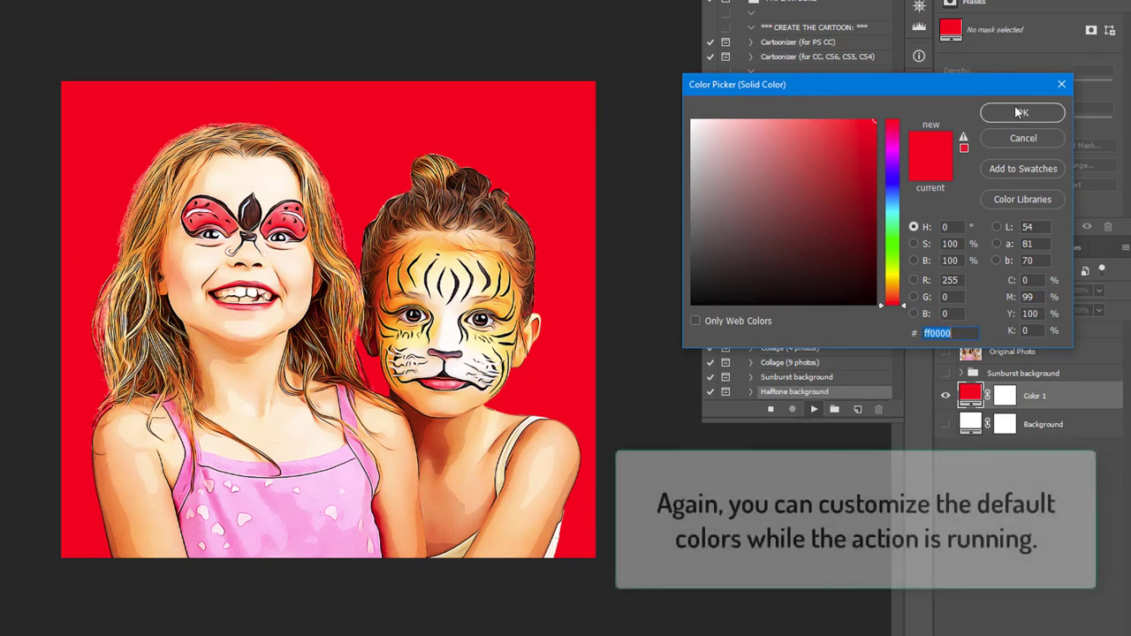
pyautogui.click(1012, 108)
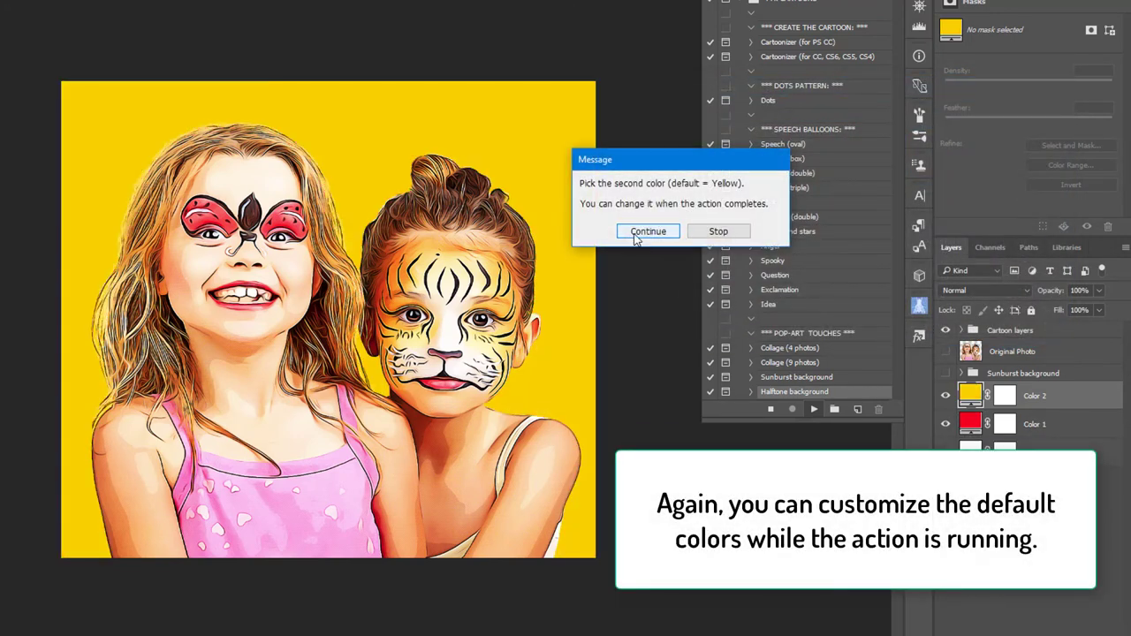
pyautogui.click(636, 237)
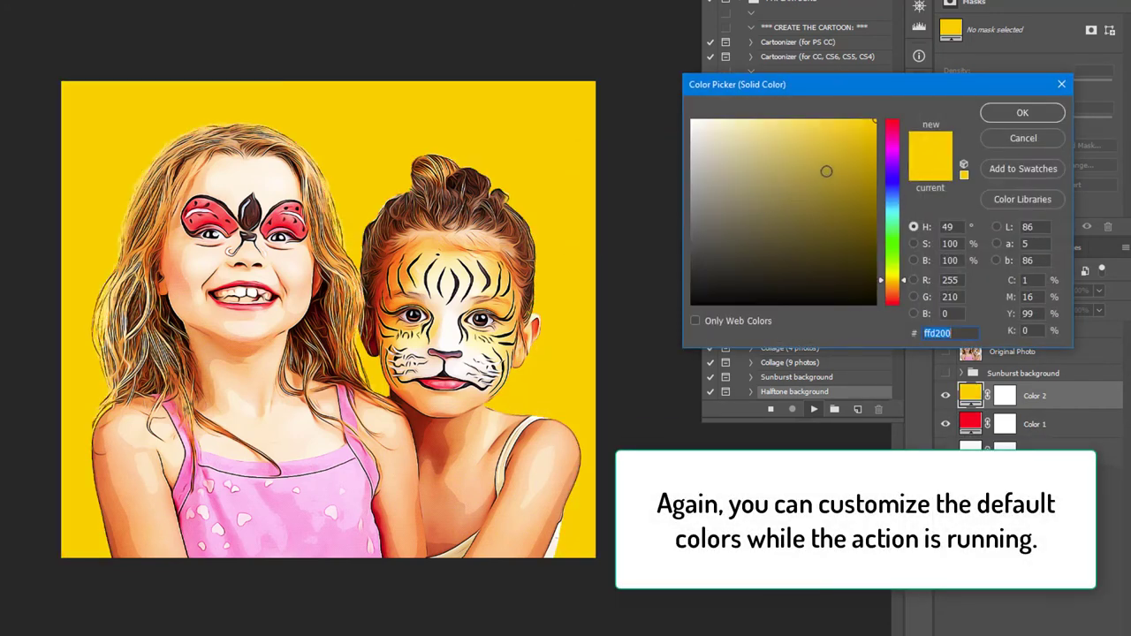
# Keep yellow ffd200 as the second colour and set the halftone Max. Radius to 10
pyautogui.write('ffffff')
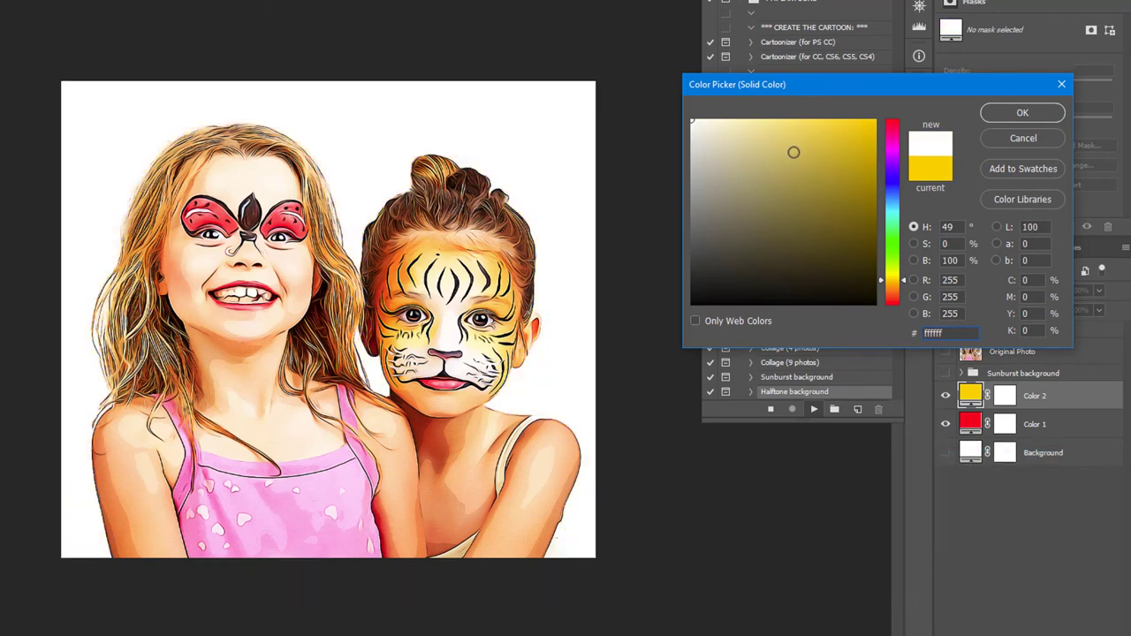
pyautogui.click(931, 168)
pyautogui.click(1019, 113)
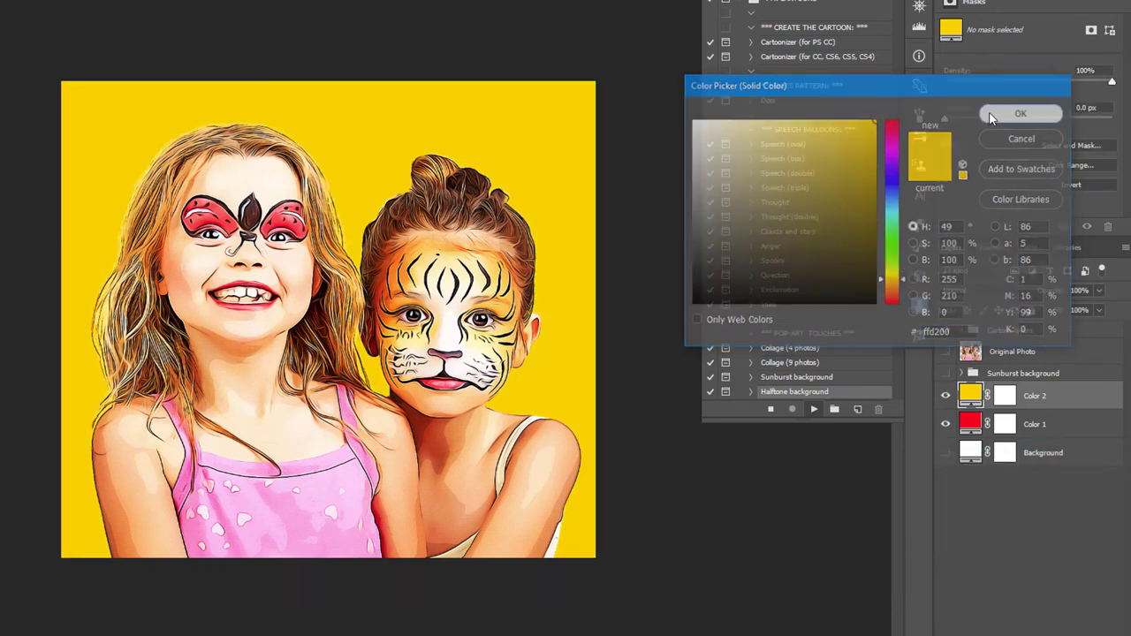
pyautogui.click(716, 243)
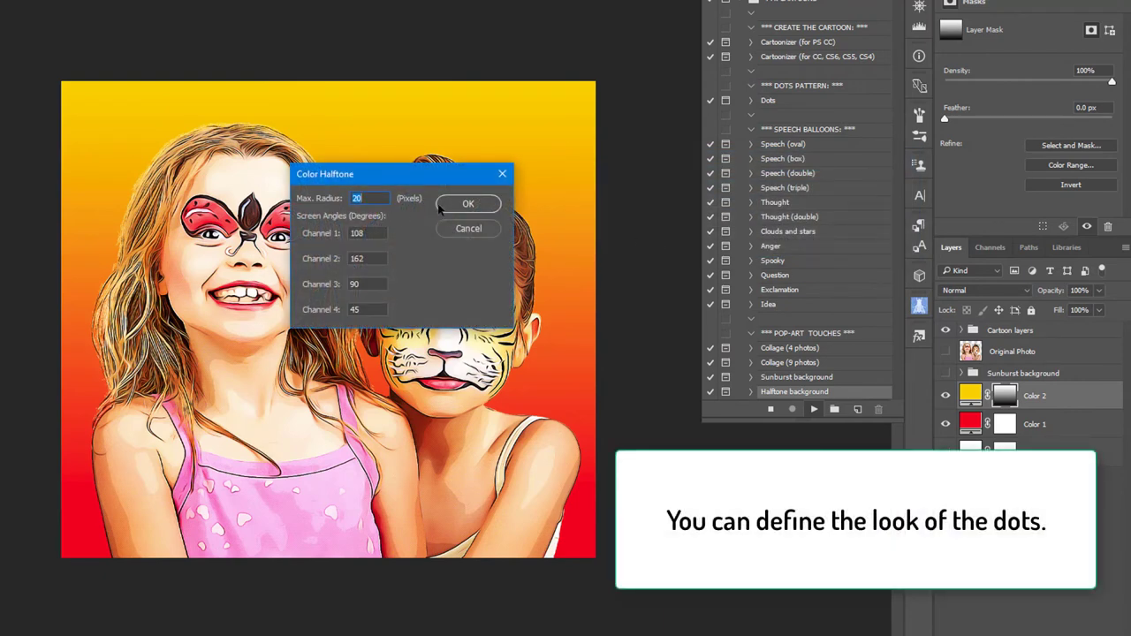
pyautogui.write('1')
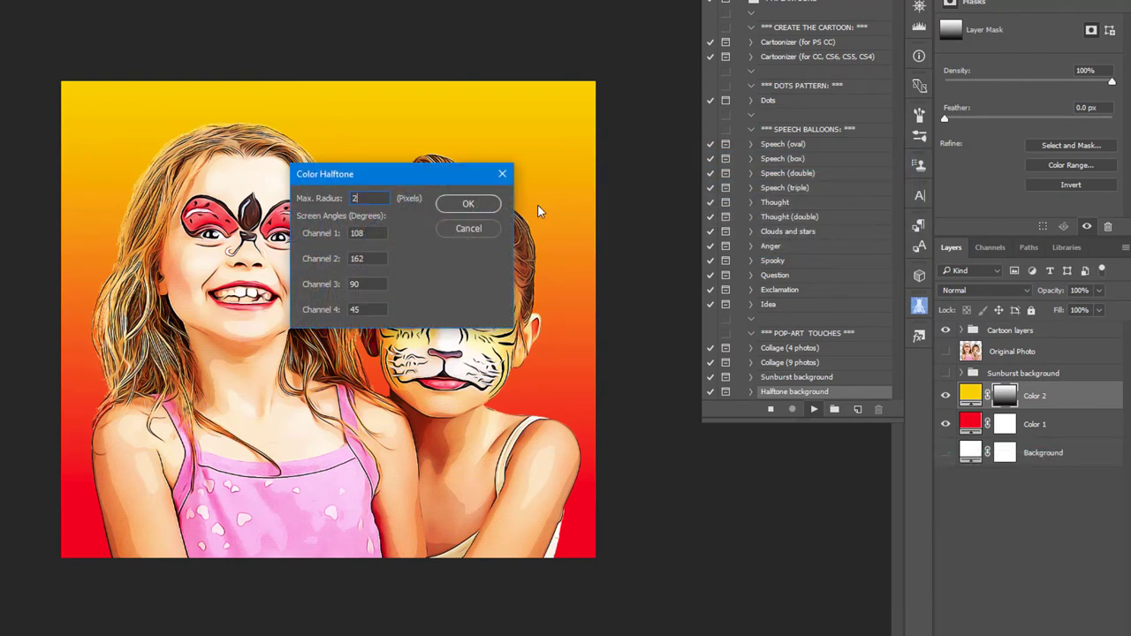
pyautogui.write('0')
pyautogui.press('Return')
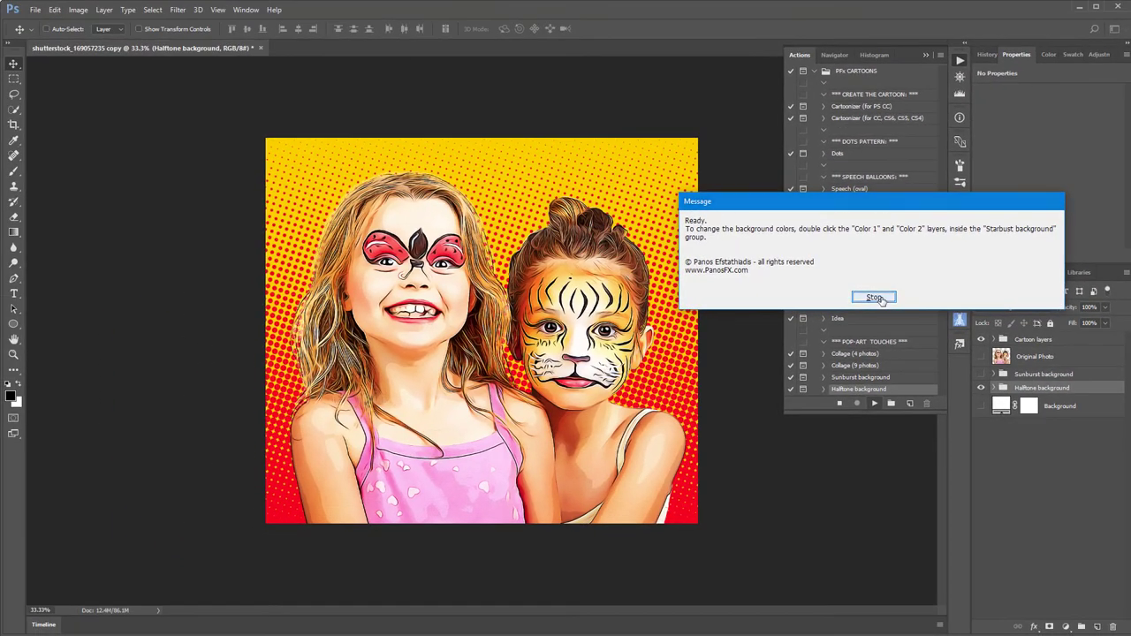
# Dismiss the ready message and set the halftone's Color 2 fill to white
pyautogui.click(874, 298)
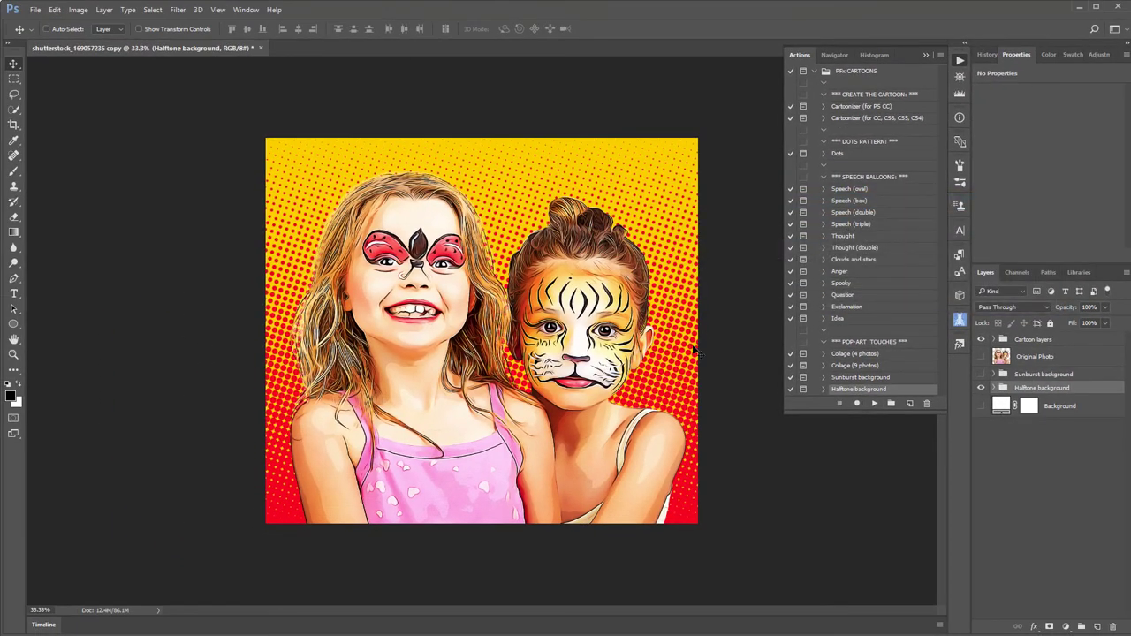
pyautogui.scroll(1, 552, 398)
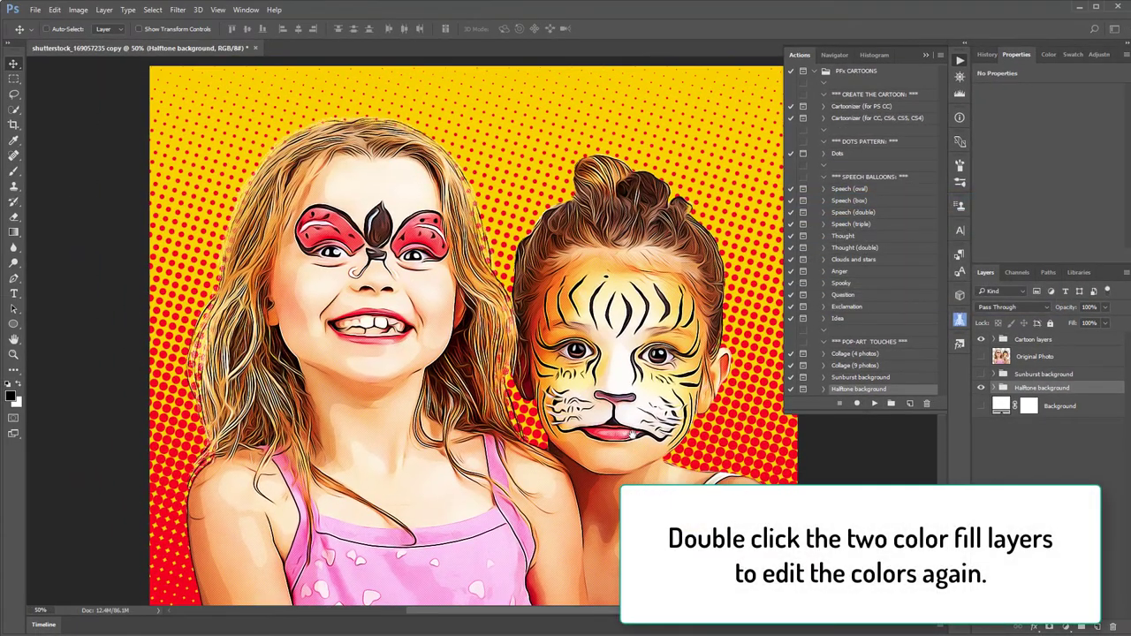
pyautogui.moveTo(627, 431); pyautogui.dragTo(629, 403)
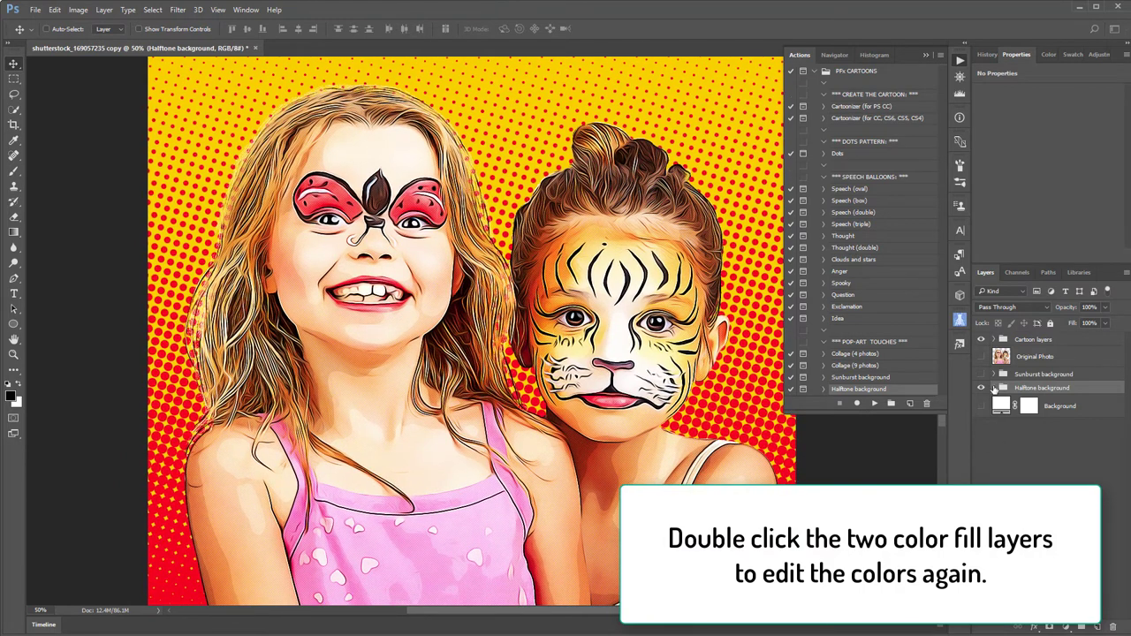
pyautogui.click(993, 388)
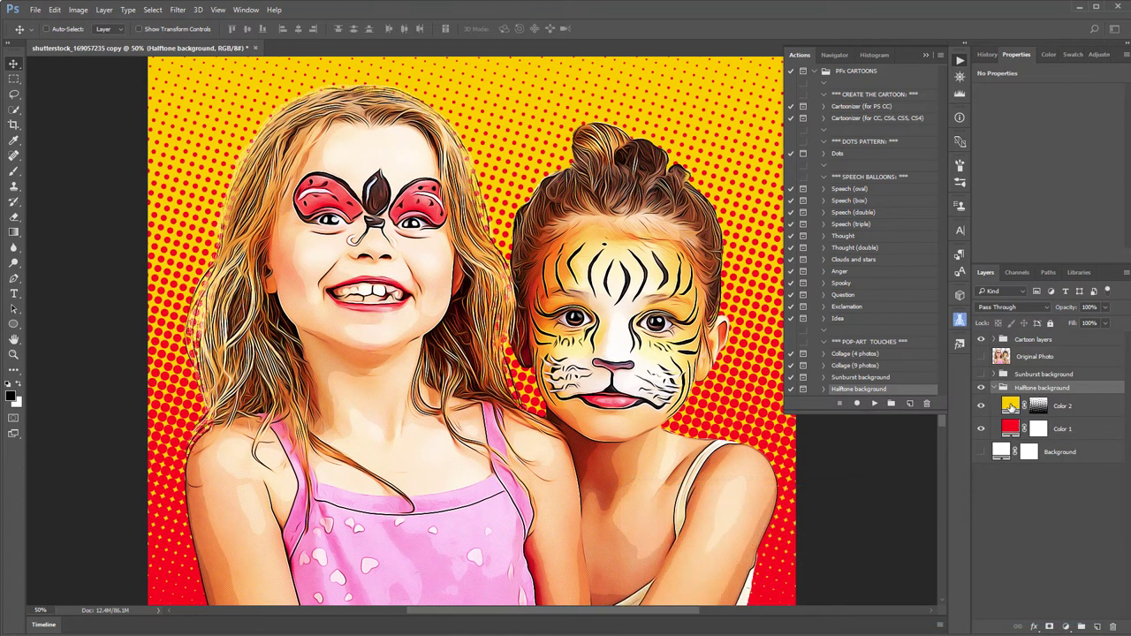
pyautogui.doubleClick(1010, 404)
pyautogui.click(777, 171)
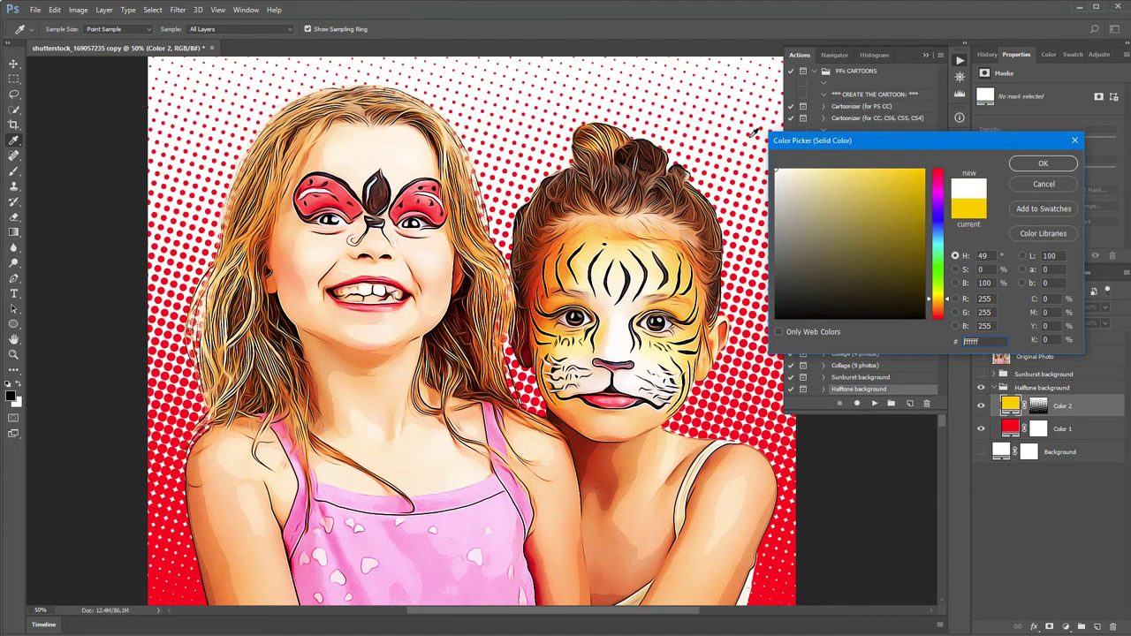
pyautogui.click(1034, 166)
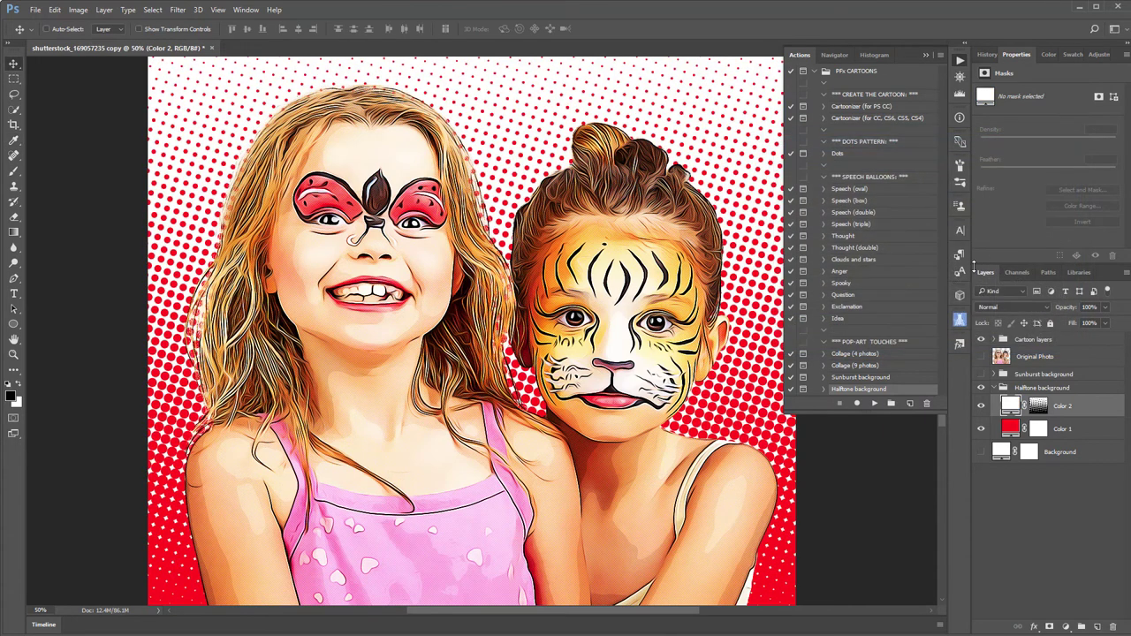
# Make the halftone Color 1 dots pink ff5ae2
pyautogui.doubleClick(1010, 428)
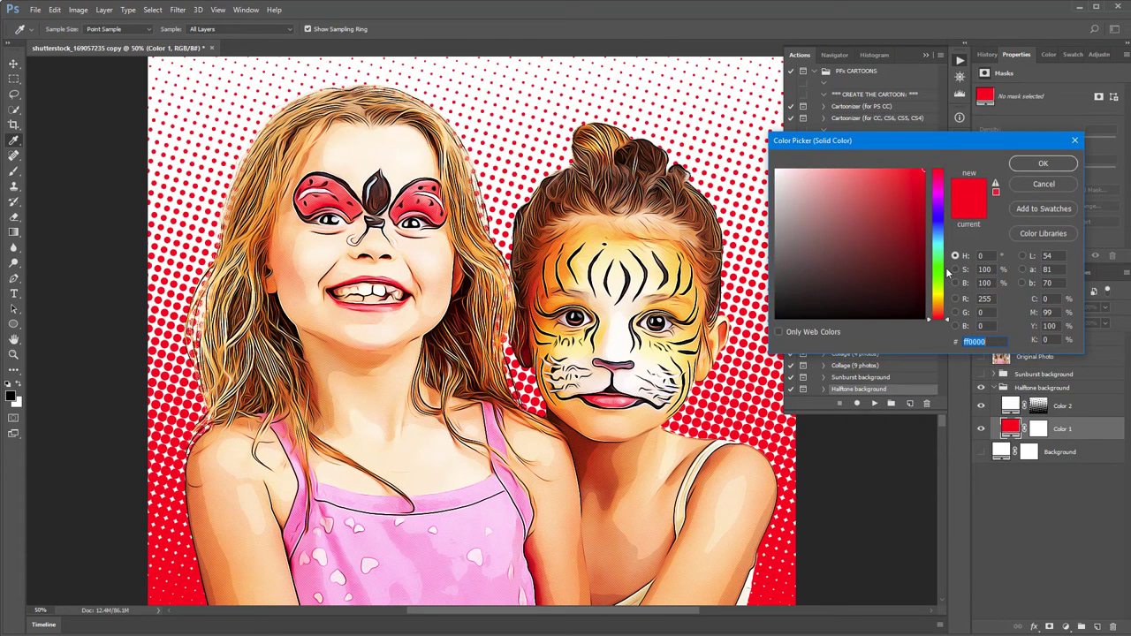
pyautogui.click(941, 189)
pyautogui.click(858, 167)
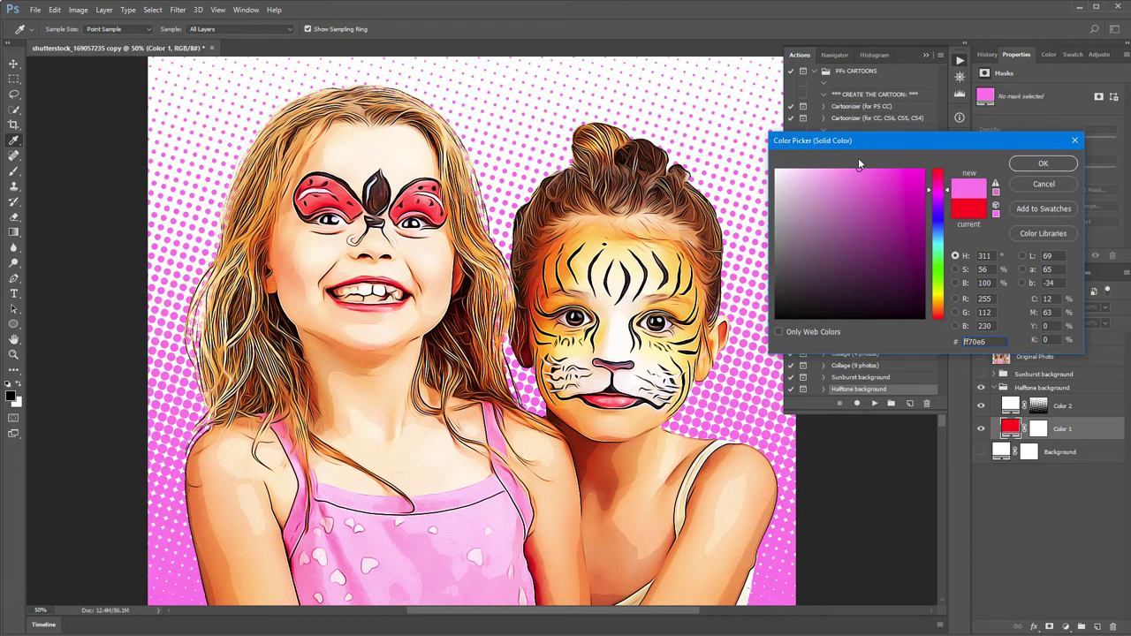
pyautogui.moveTo(858, 168); pyautogui.dragTo(872, 168)
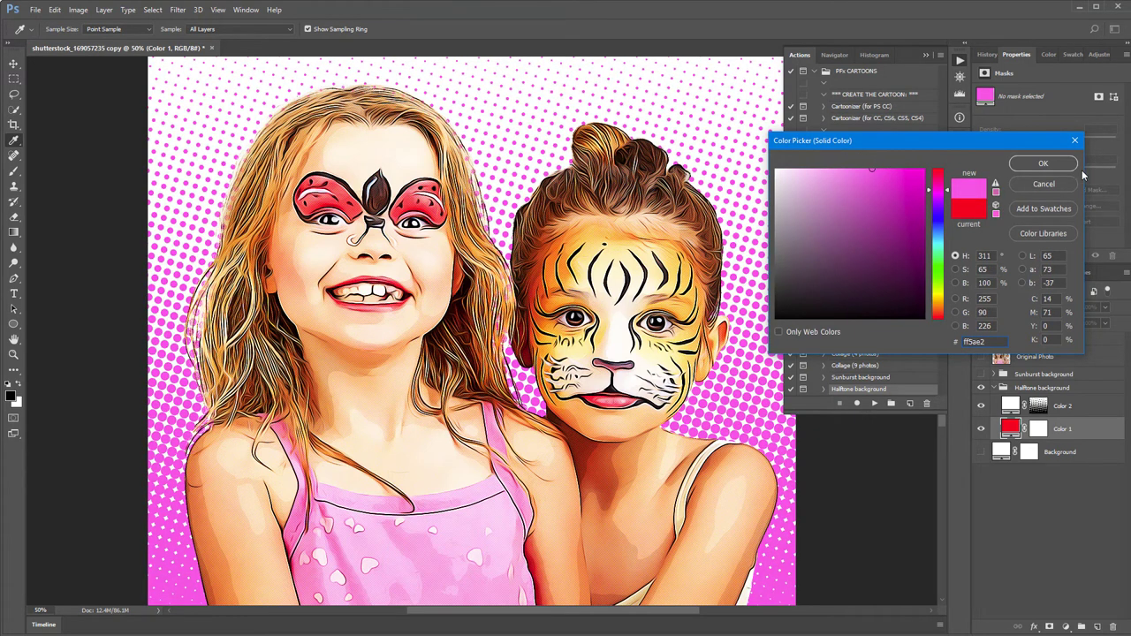
pyautogui.click(1044, 164)
# Bring up the shutterstock_123822577.jpg portrait, zoom out and select the Move tool
pyautogui.click(940, 48)
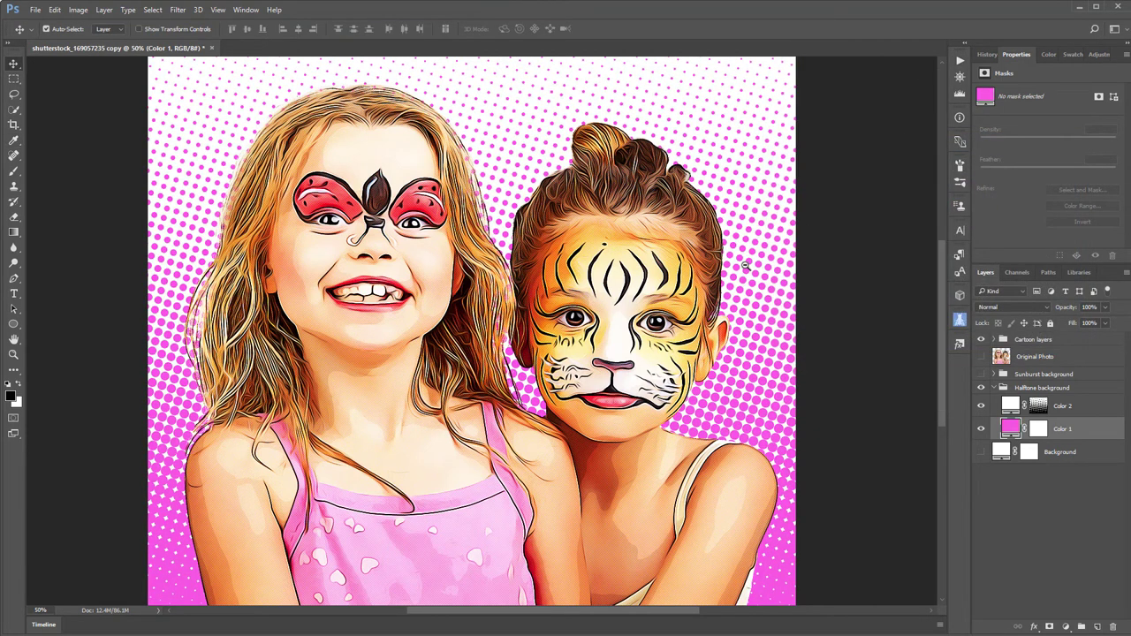
pyautogui.hotkey('ctrl', '-')
pyautogui.press('v')
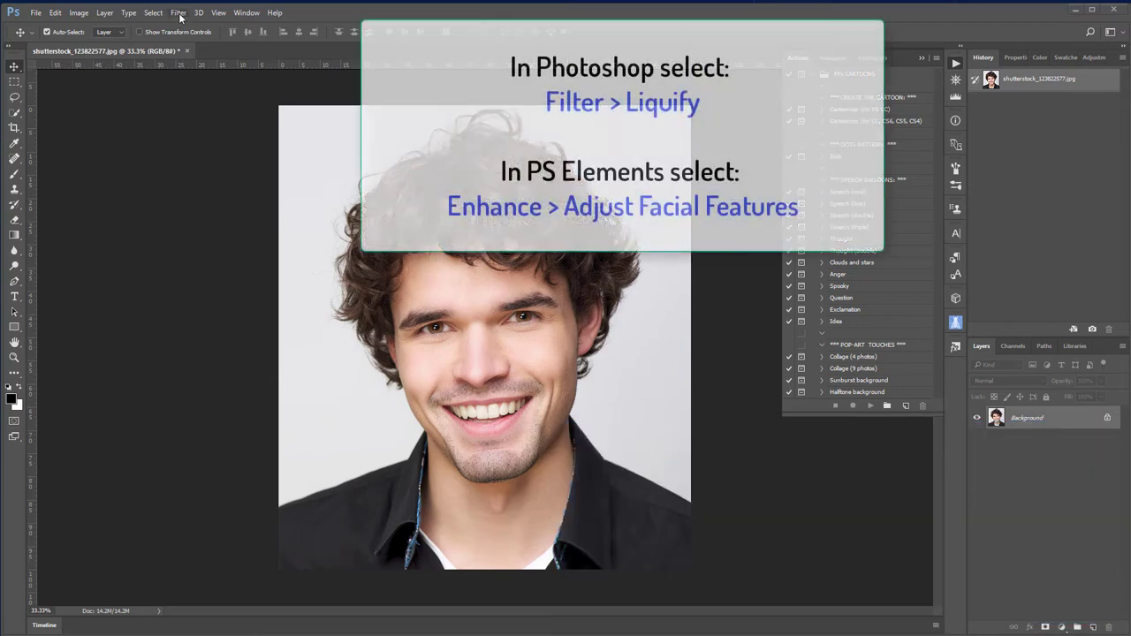
# Open Filter > Liquify and reduce the brush size to 300
pyautogui.click(180, 13)
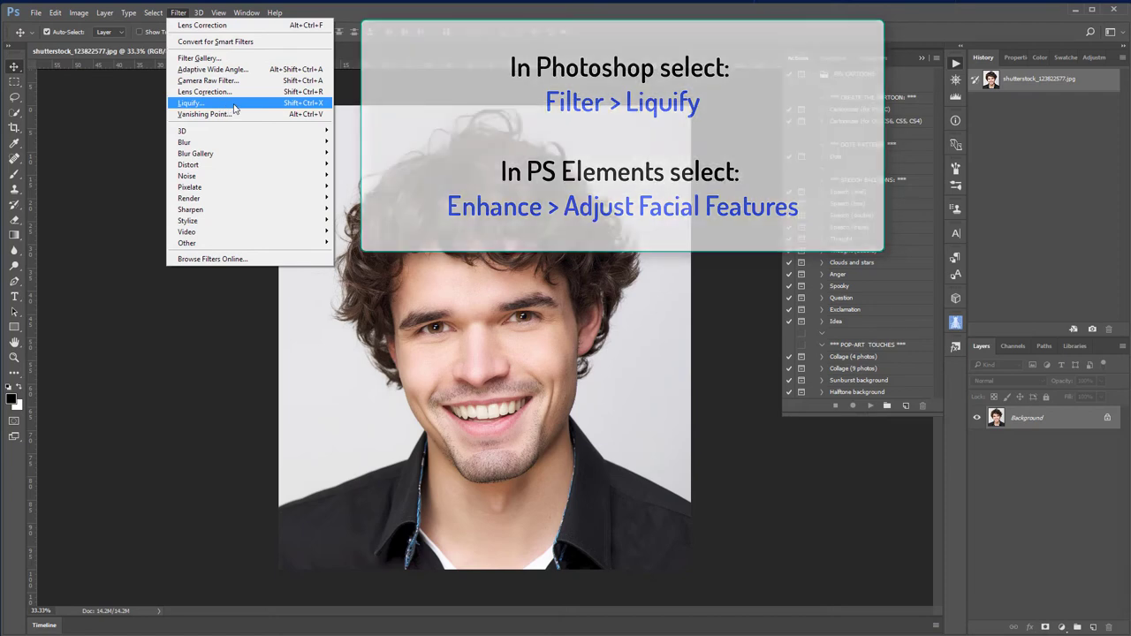
pyautogui.click(233, 105)
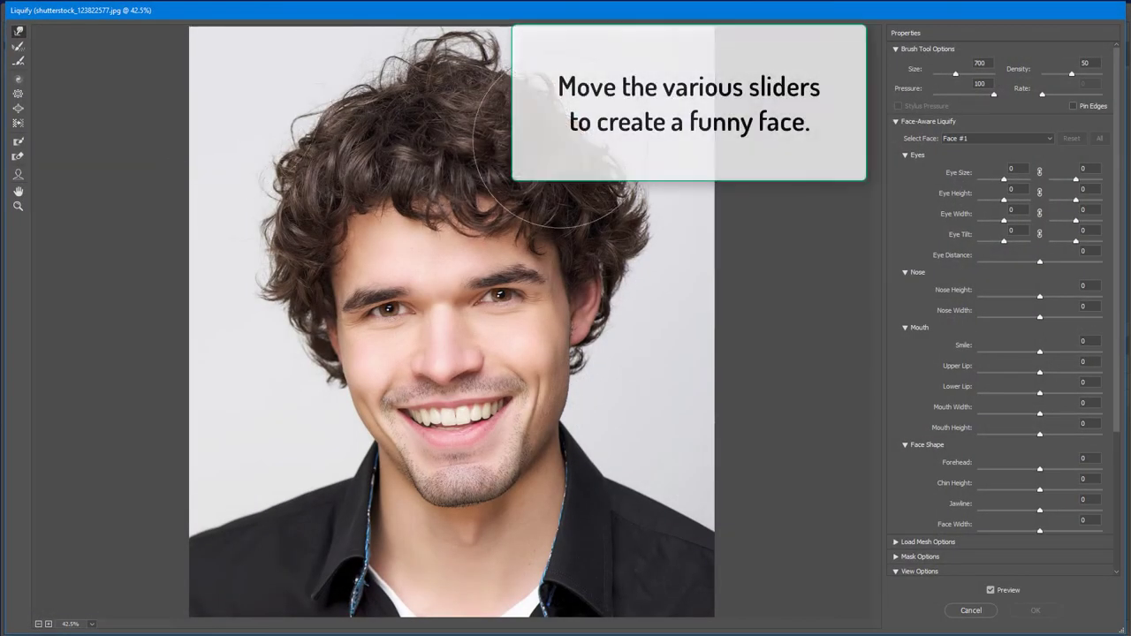
pyautogui.press('[')
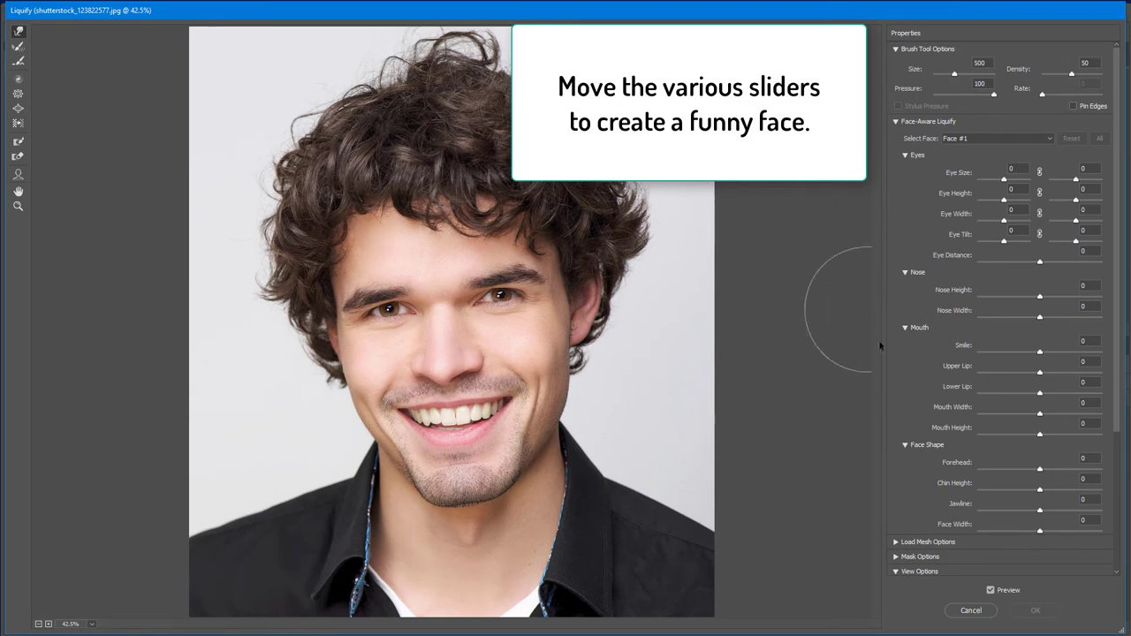
pyautogui.press('[')
pyautogui.press('[')
pyautogui.press('[')
# Enlarge the eyes, lengthen and narrow the nose, widen the mouth, and shorten forehead and chin
pyautogui.moveTo(1004, 179); pyautogui.dragTo(1098, 178)
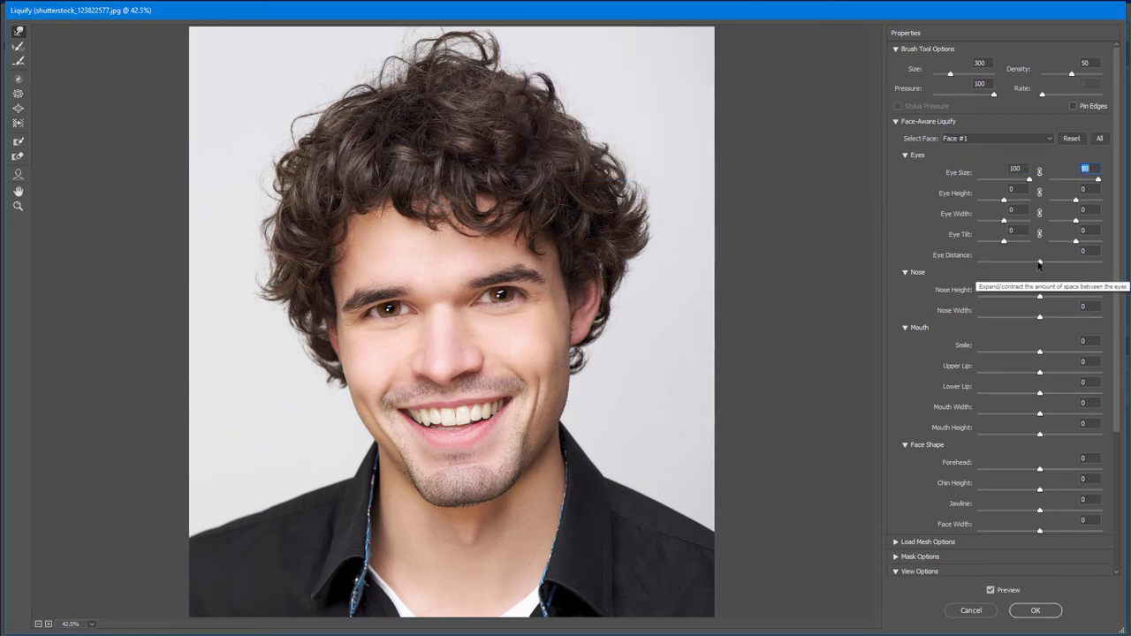
pyautogui.moveTo(1039, 261)
pyautogui.mouseDown()
pyautogui.moveTo(1027, 262)
pyautogui.moveTo(1101, 296)
pyautogui.mouseUp()
pyautogui.moveTo(1039, 317); pyautogui.dragTo(977, 317)
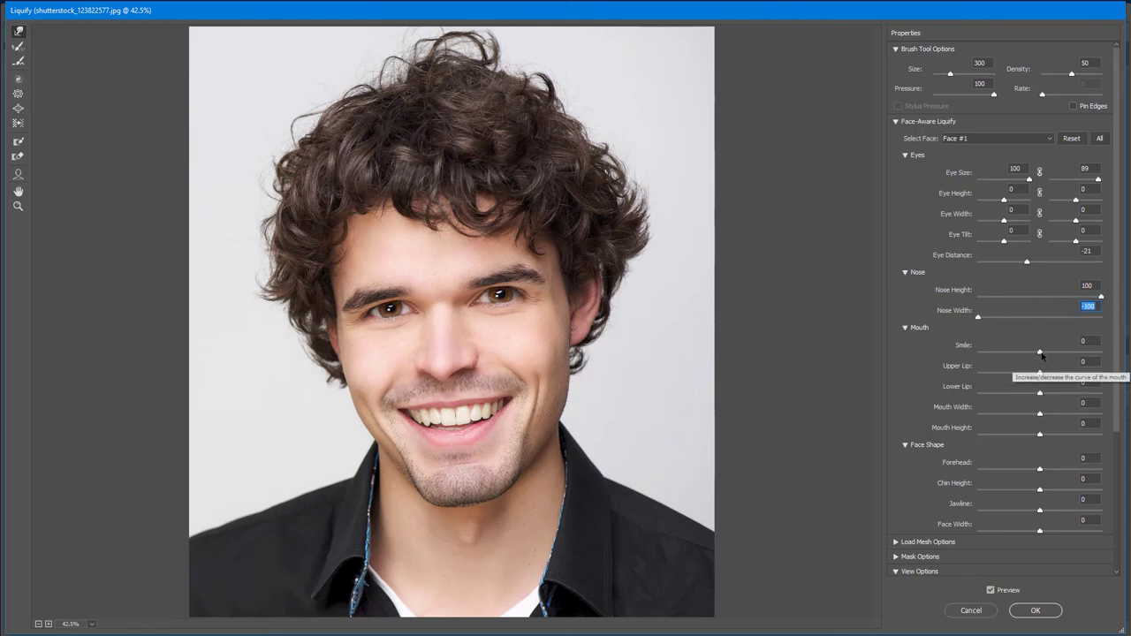
pyautogui.moveTo(1039, 352); pyautogui.dragTo(1101, 372)
pyautogui.moveTo(1039, 393); pyautogui.dragTo(1101, 434)
pyautogui.moveTo(1039, 469)
pyautogui.mouseDown()
pyautogui.moveTo(989, 469)
pyautogui.moveTo(977, 489)
pyautogui.mouseUp()
pyautogui.moveTo(1039, 510); pyautogui.dragTo(1022, 513)
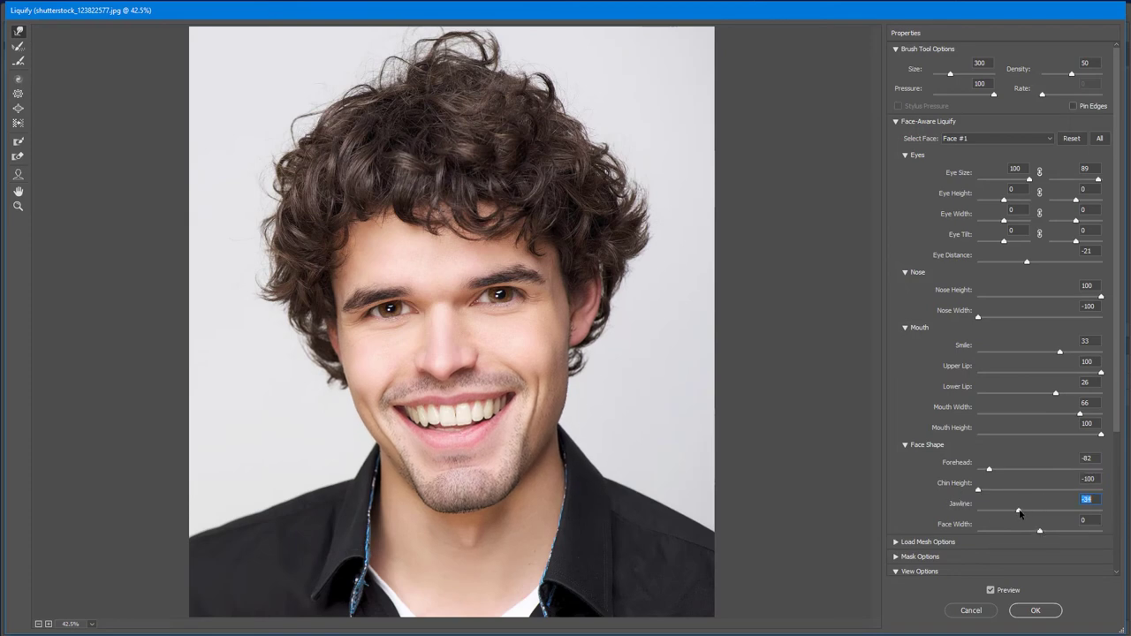
pyautogui.click(1036, 611)
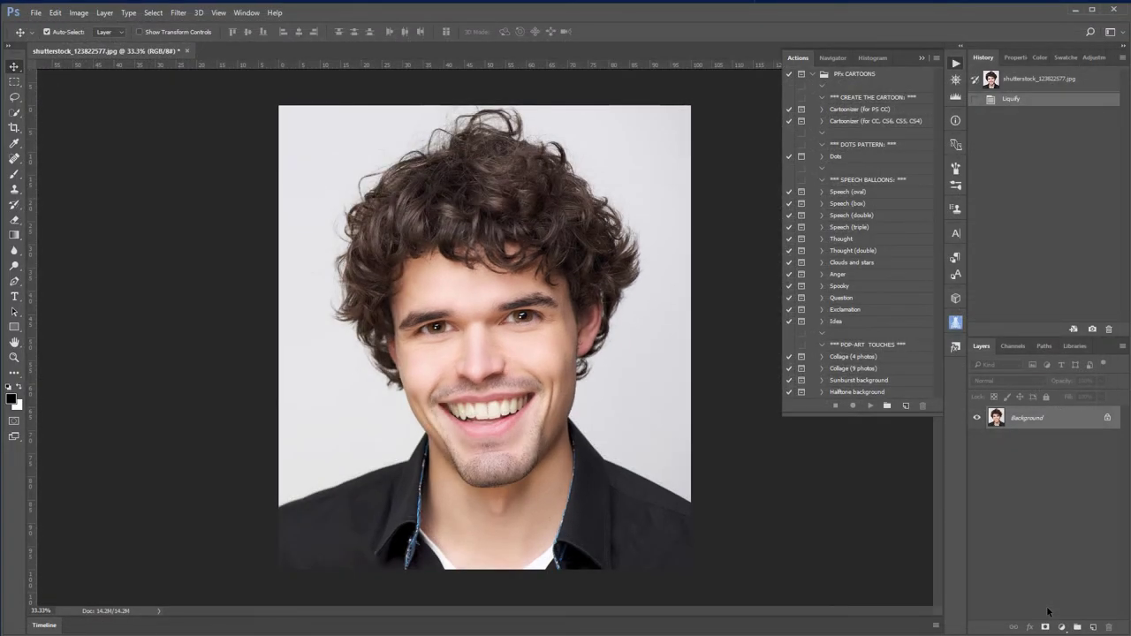
# Rerun Liquify with Nose Height 100, Nose Width -50, Smile 47, Forehead and Chin -100, Jawline -45
pyautogui.click(177, 12)
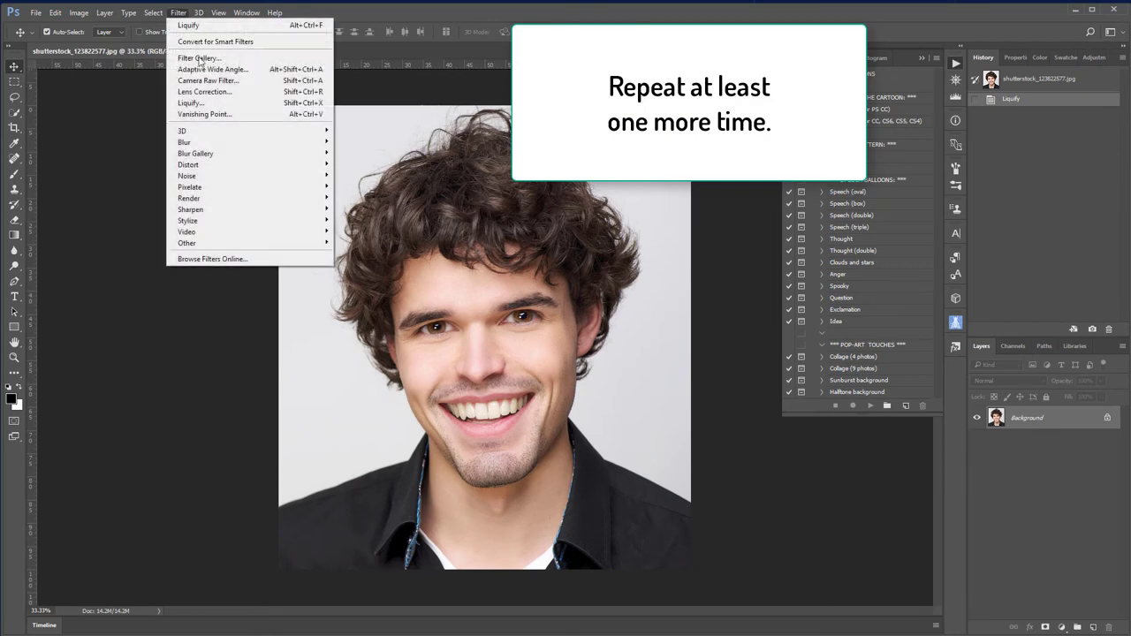
pyautogui.click(212, 171)
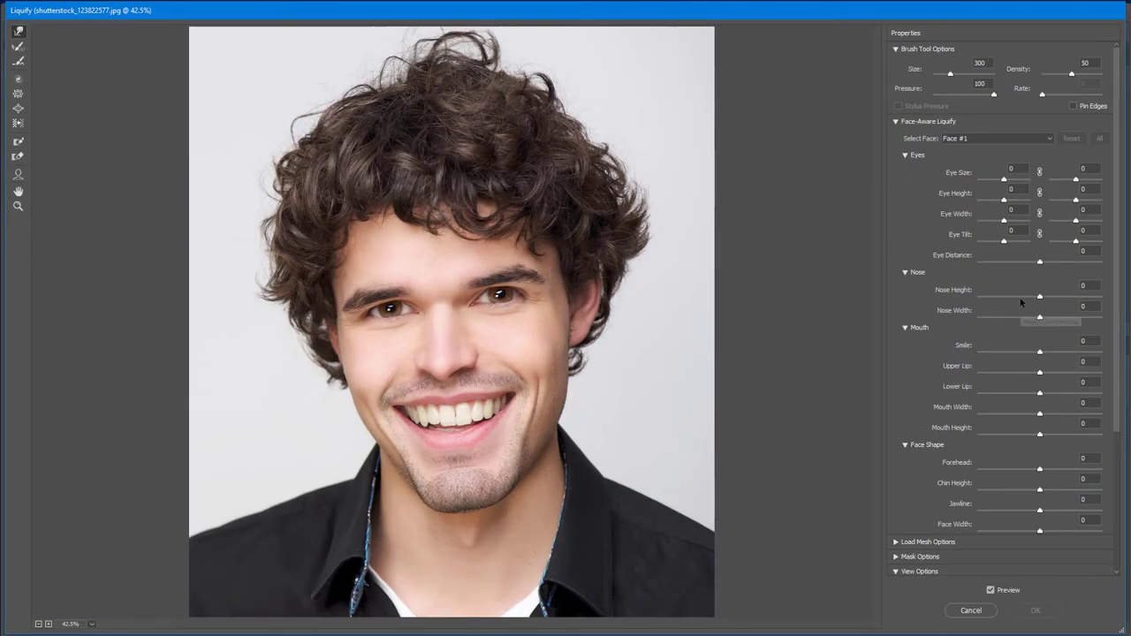
pyautogui.moveTo(1040, 296); pyautogui.dragTo(1101, 296)
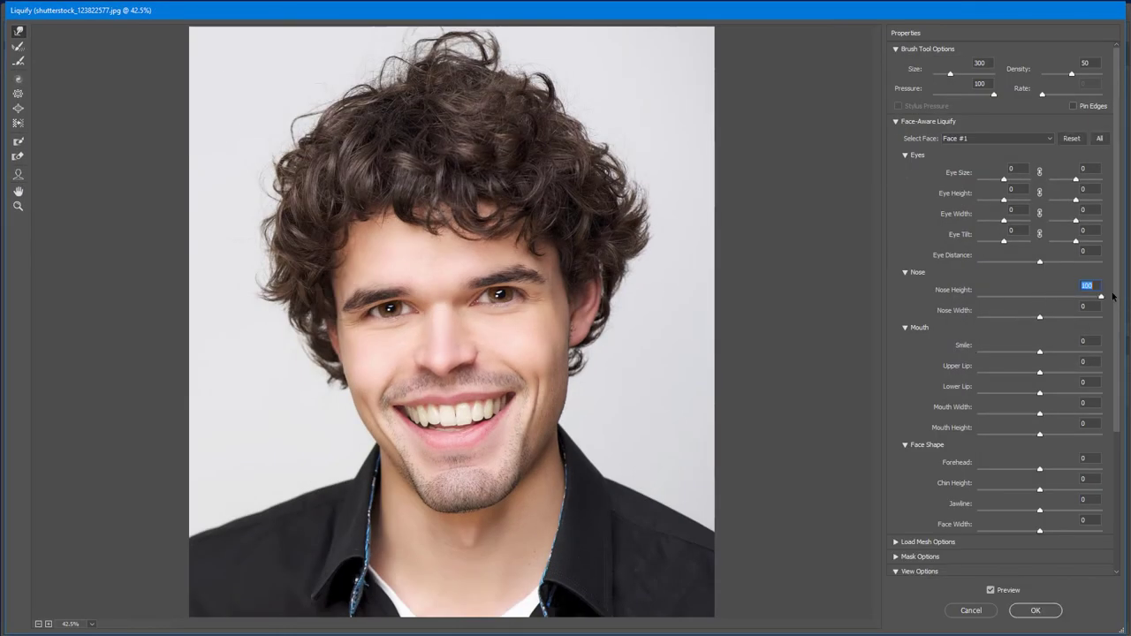
pyautogui.moveTo(1040, 317); pyautogui.dragTo(1008, 316)
pyautogui.moveTo(1039, 351); pyautogui.dragTo(1063, 352)
pyautogui.moveTo(1039, 469); pyautogui.dragTo(977, 469)
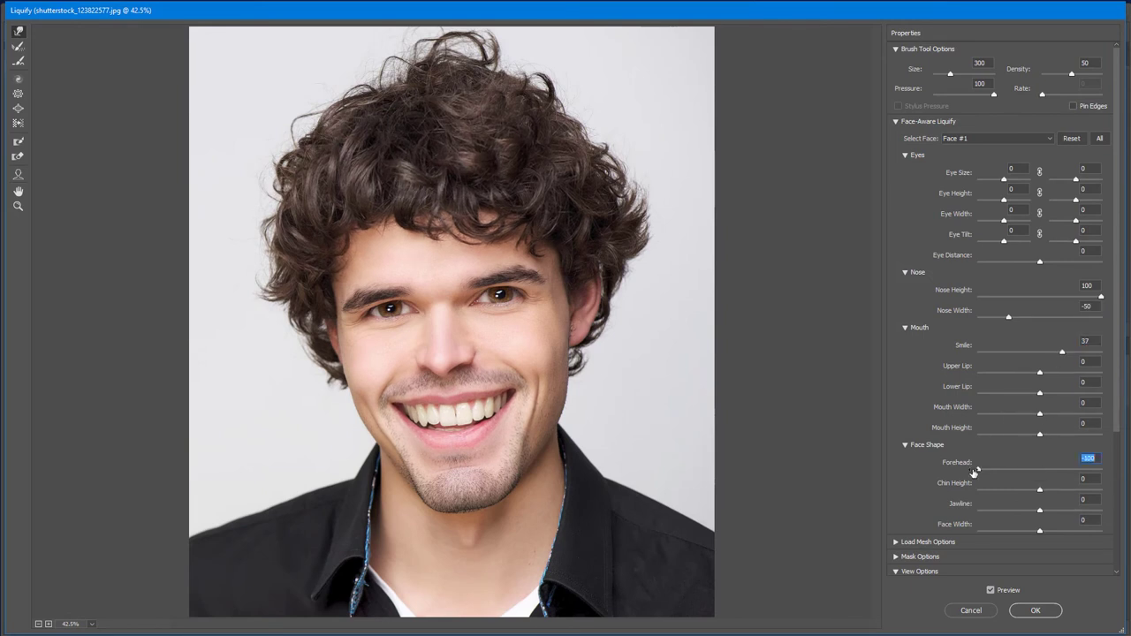
pyautogui.moveTo(1039, 489); pyautogui.dragTo(977, 489)
pyautogui.moveTo(1039, 510); pyautogui.dragTo(1011, 510)
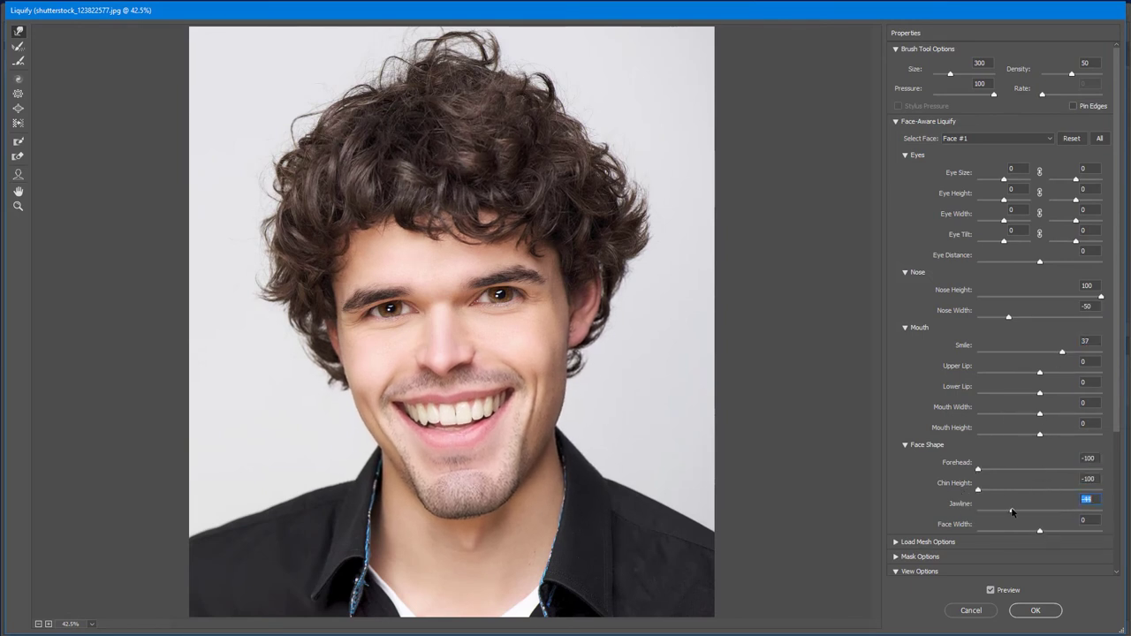
pyautogui.moveTo(1062, 352); pyautogui.dragTo(1068, 352)
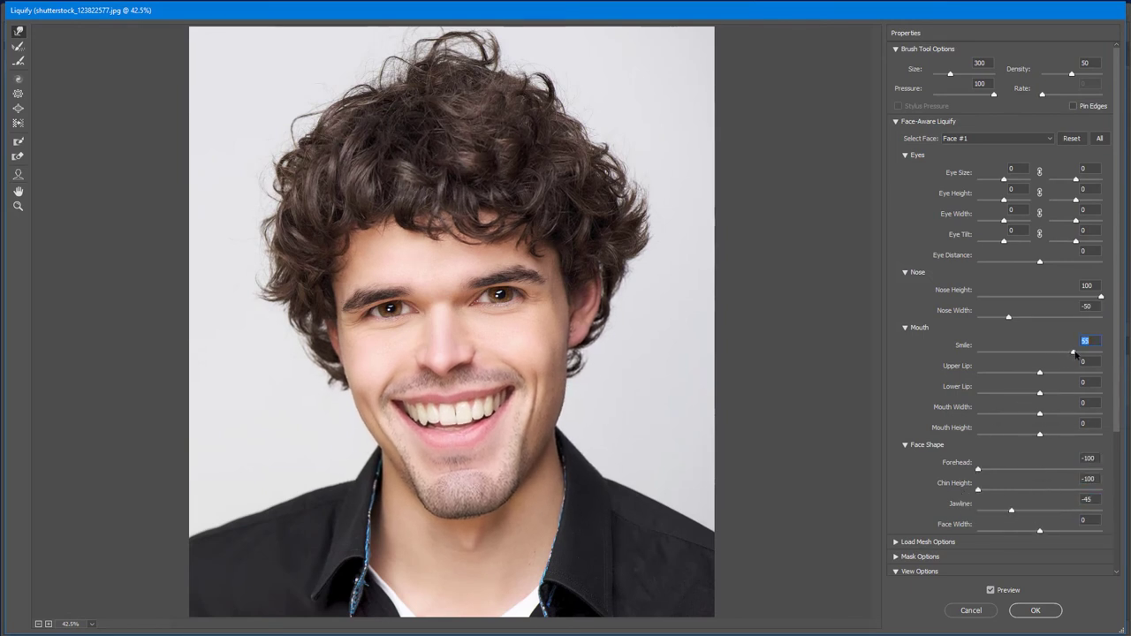
pyautogui.click(1036, 609)
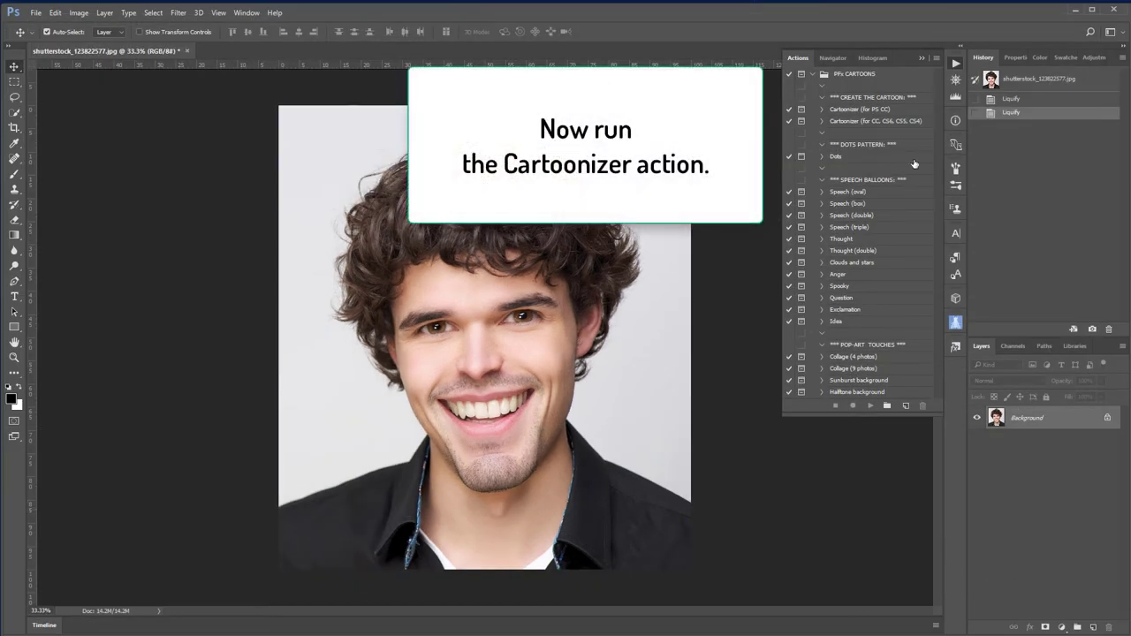
# Play the Cartoonizer (for PS CC) action on the portrait through to its finish message
pyautogui.click(869, 110)
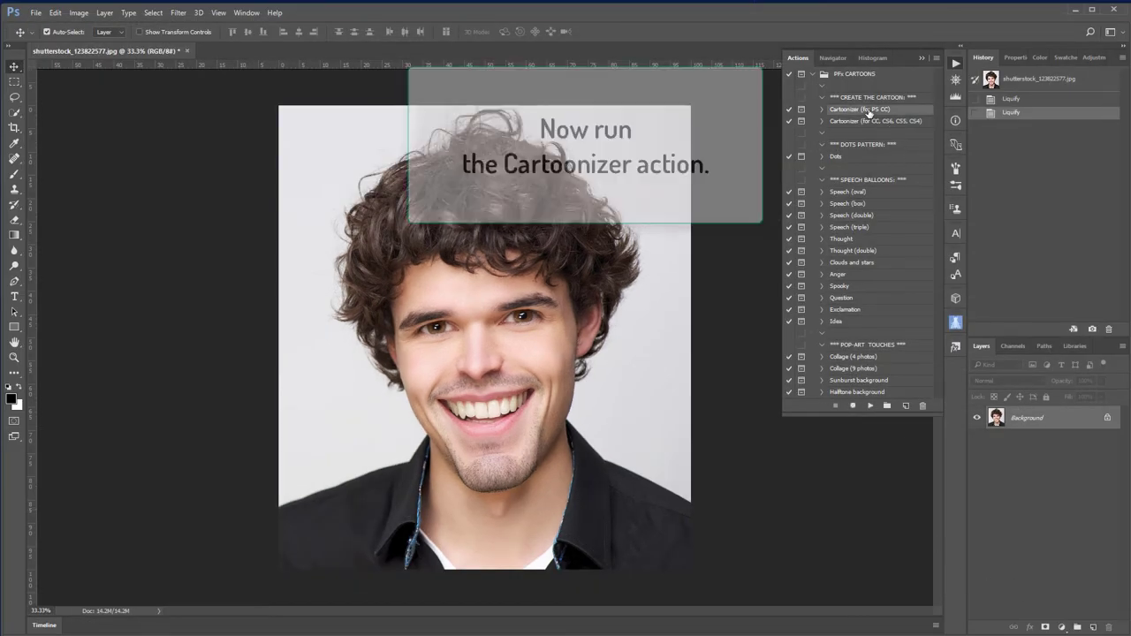
pyautogui.click(869, 405)
pyautogui.click(697, 344)
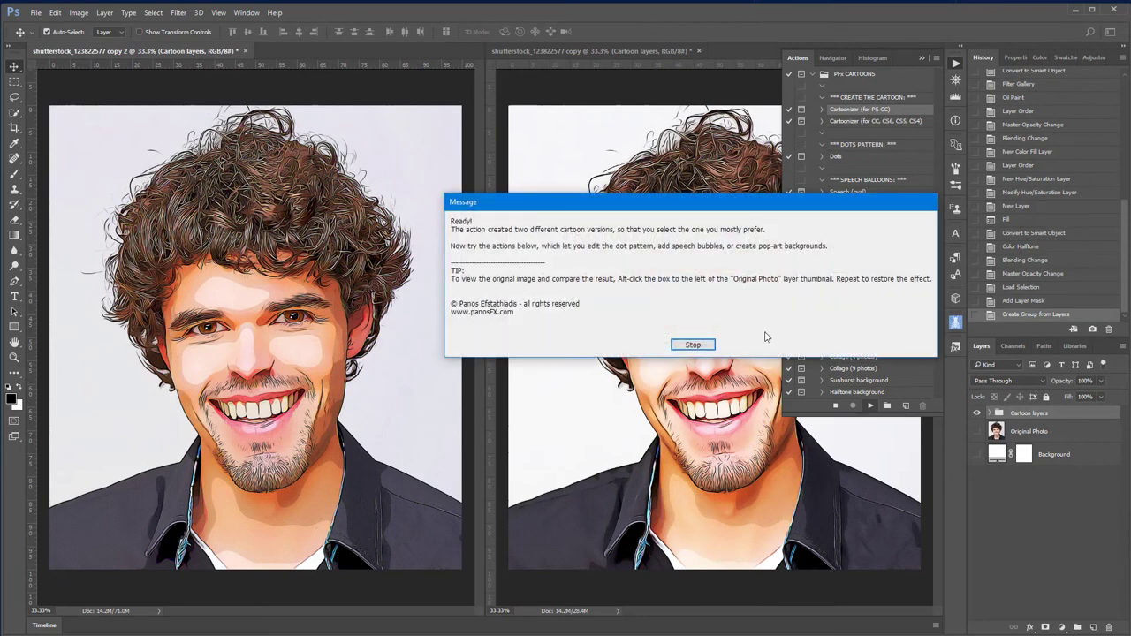
pyautogui.click(693, 345)
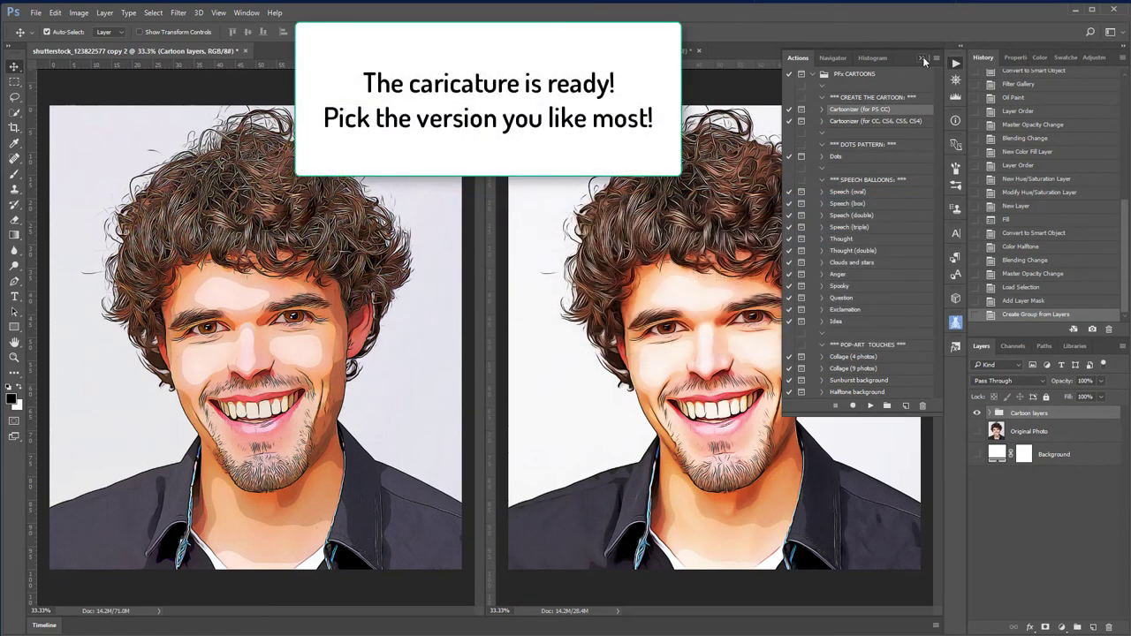
# Collapse the Actions panel and compare the copy 2 cartoon tab with the original
pyautogui.click(922, 57)
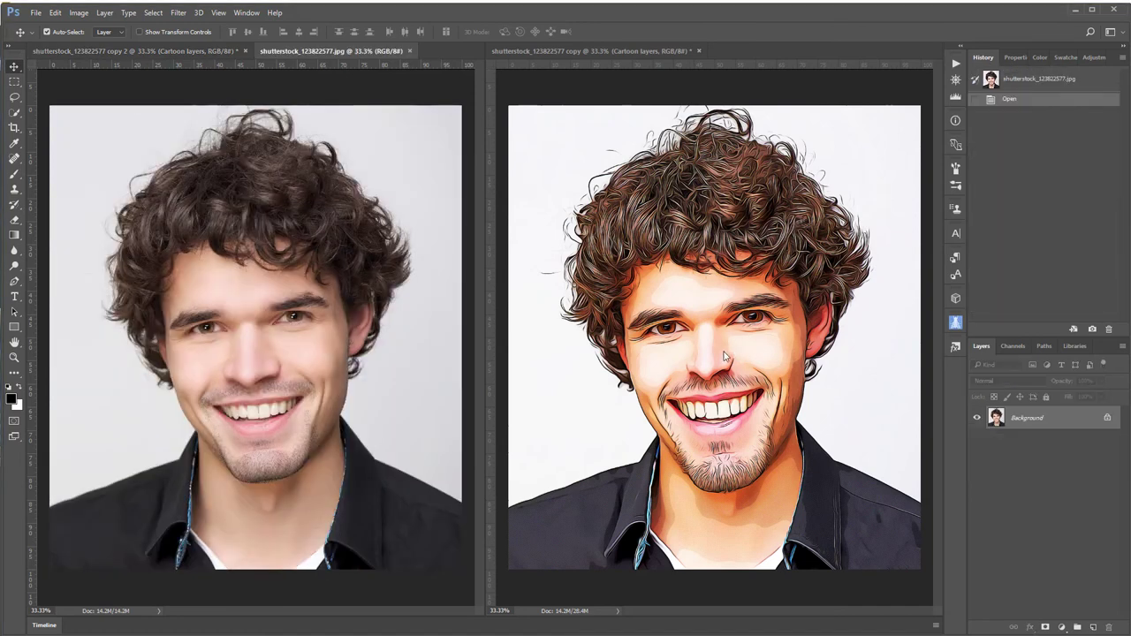
pyautogui.click(193, 51)
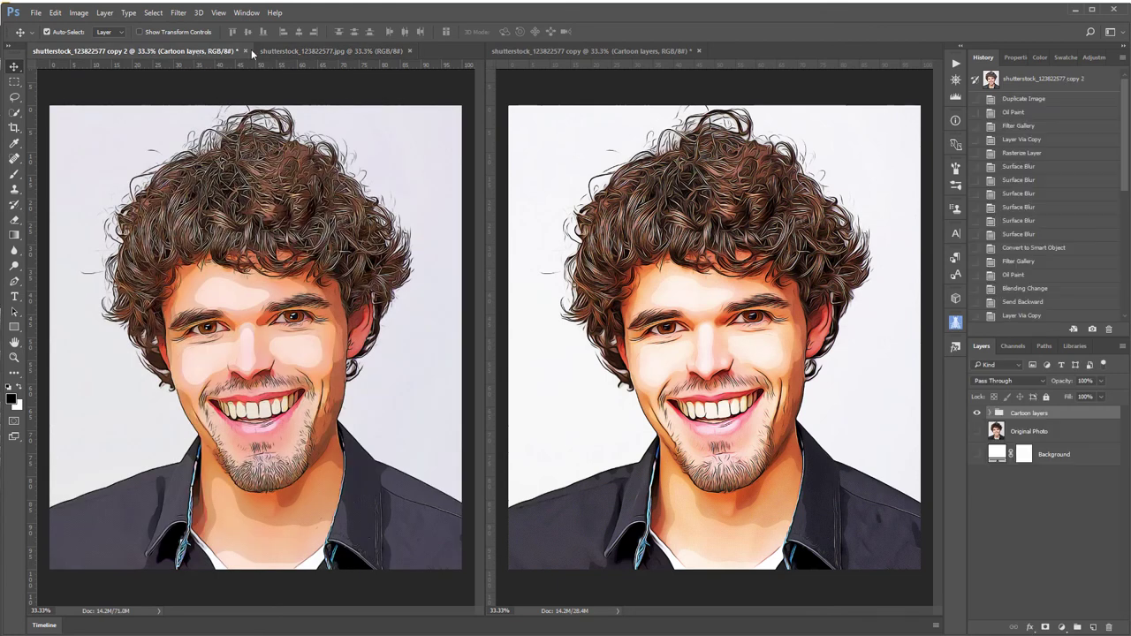
pyautogui.click(290, 52)
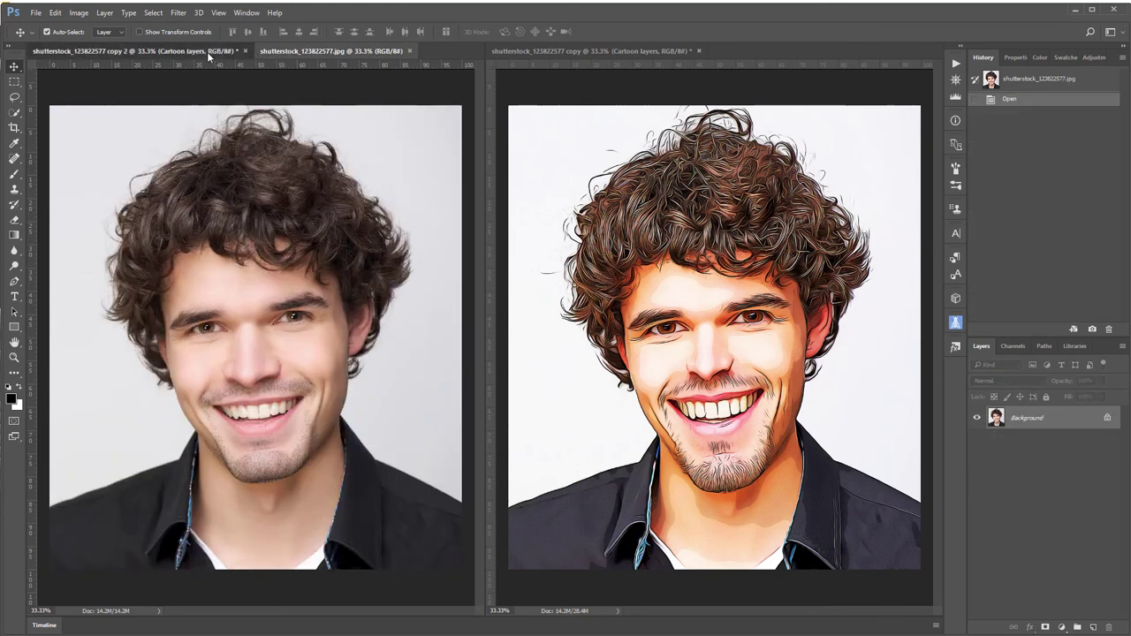
pyautogui.click(221, 52)
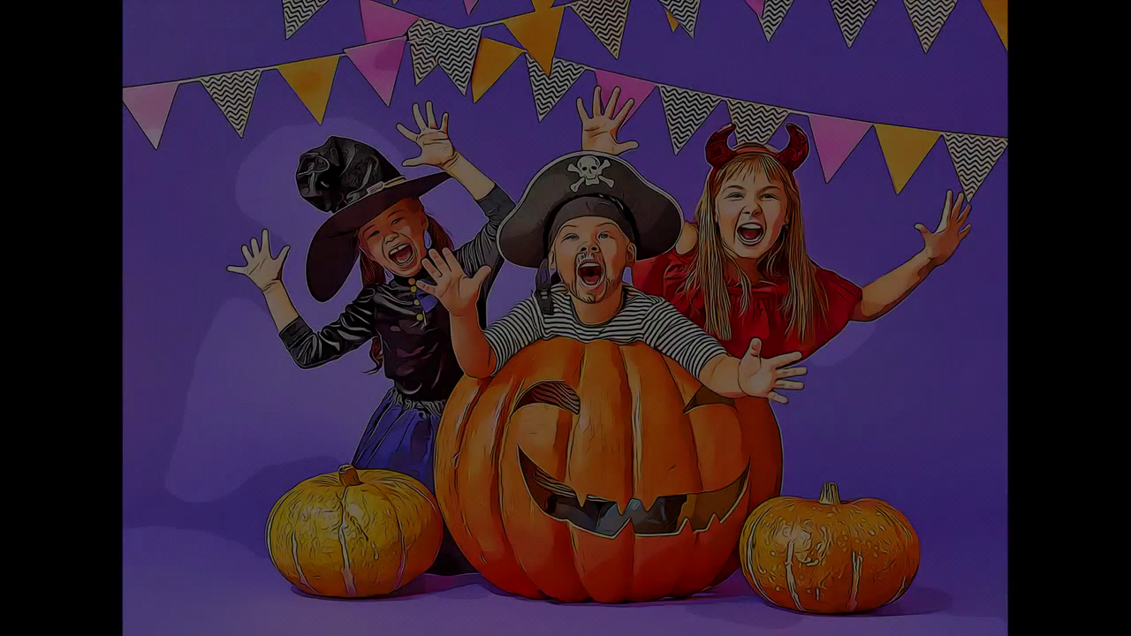